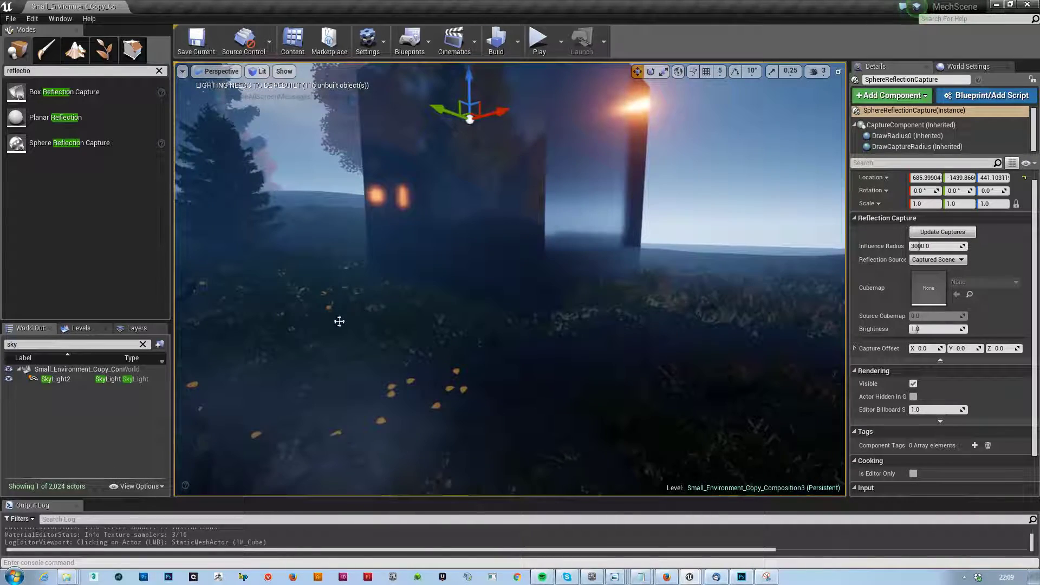
- Expand the advanced Rendering properties of the sphere reflection capture beside the cube
right_click_drag(555, 288, 555, 289)
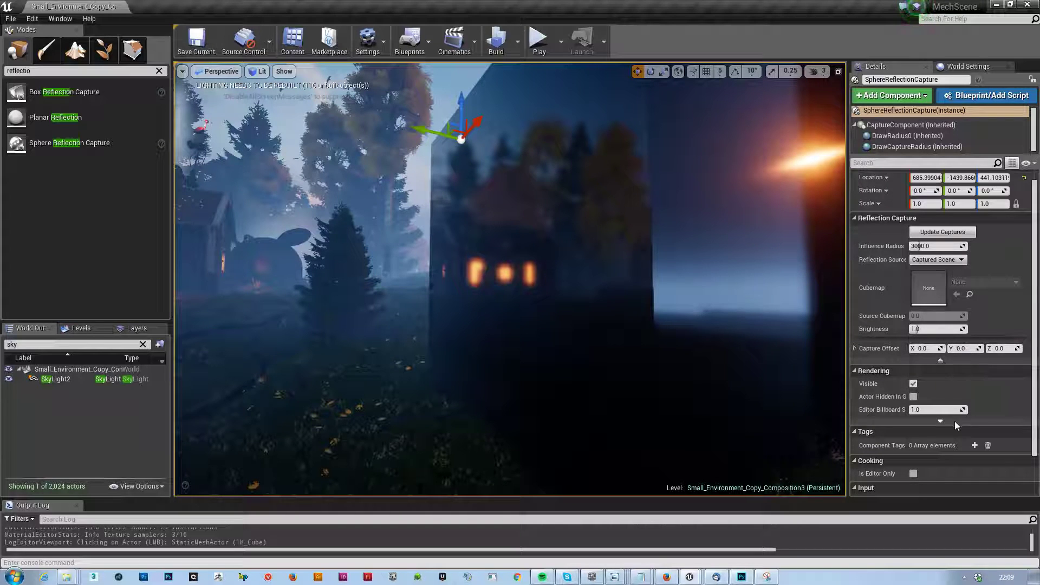
left_click(939, 422)
scroll(986, 402, "up", 1)
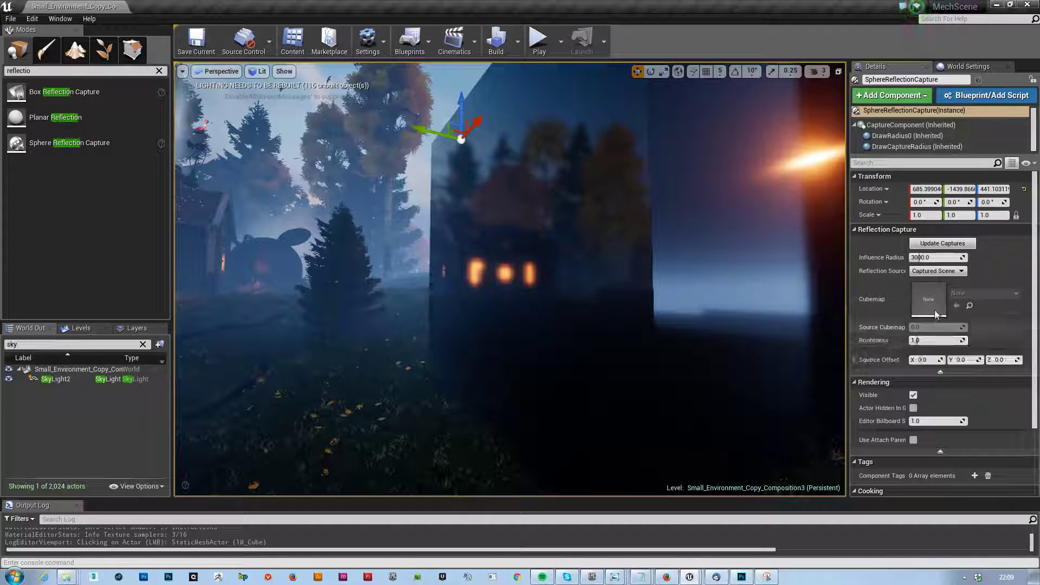
- Switch the capture's reflection source to Specified Cubemap and back to Captured Scene
left_click(951, 273)
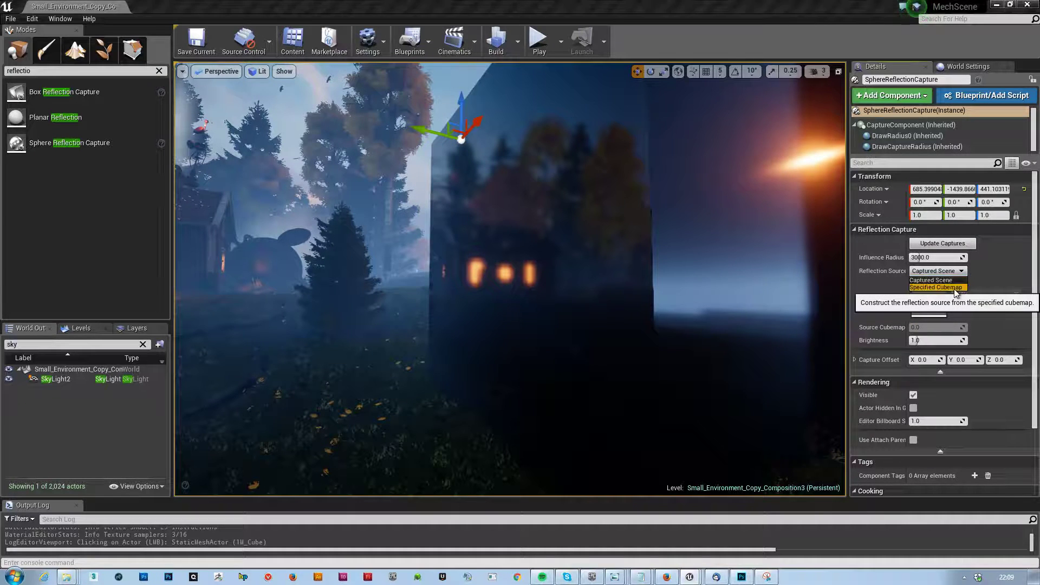
left_click(954, 288)
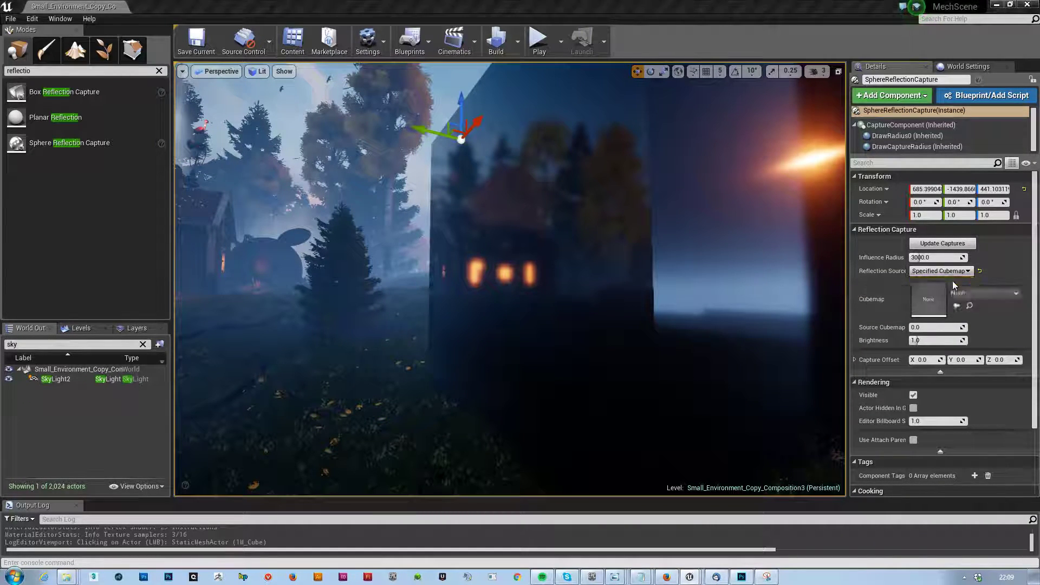
left_click(953, 271)
left_click(953, 278)
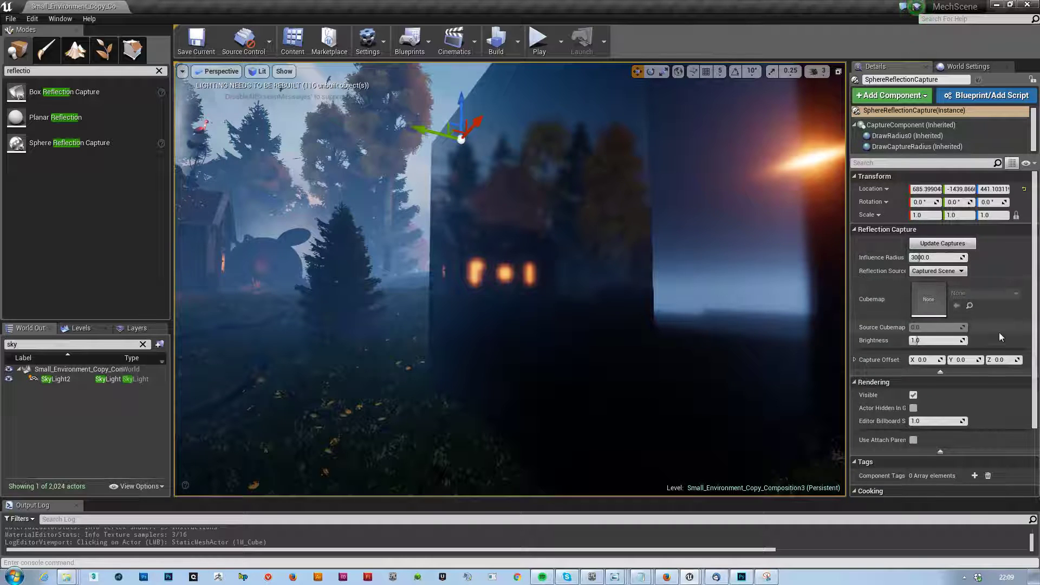
scroll(1032, 366, "down", 3)
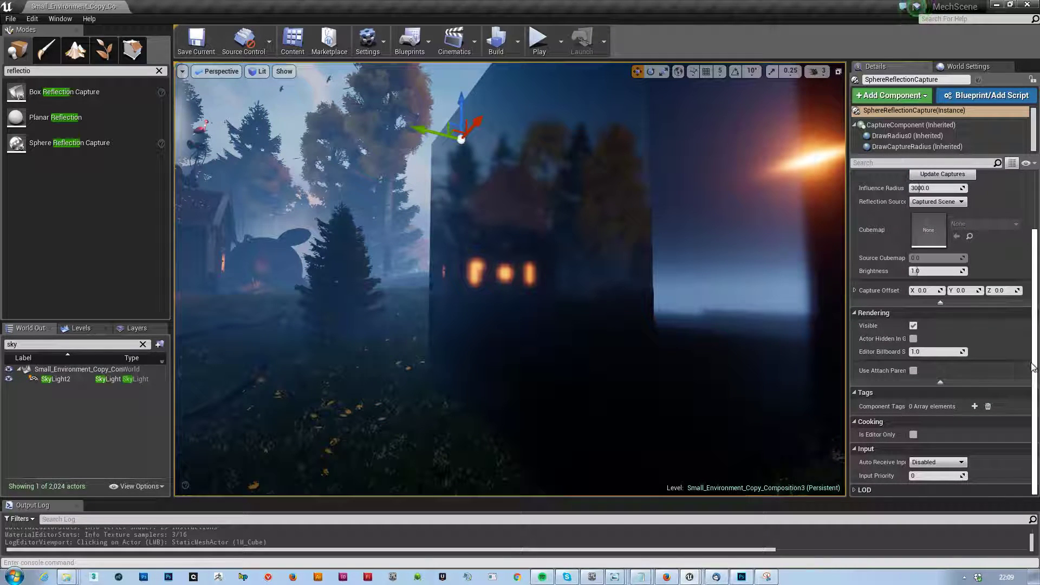
scroll(1031, 367, "up", 2)
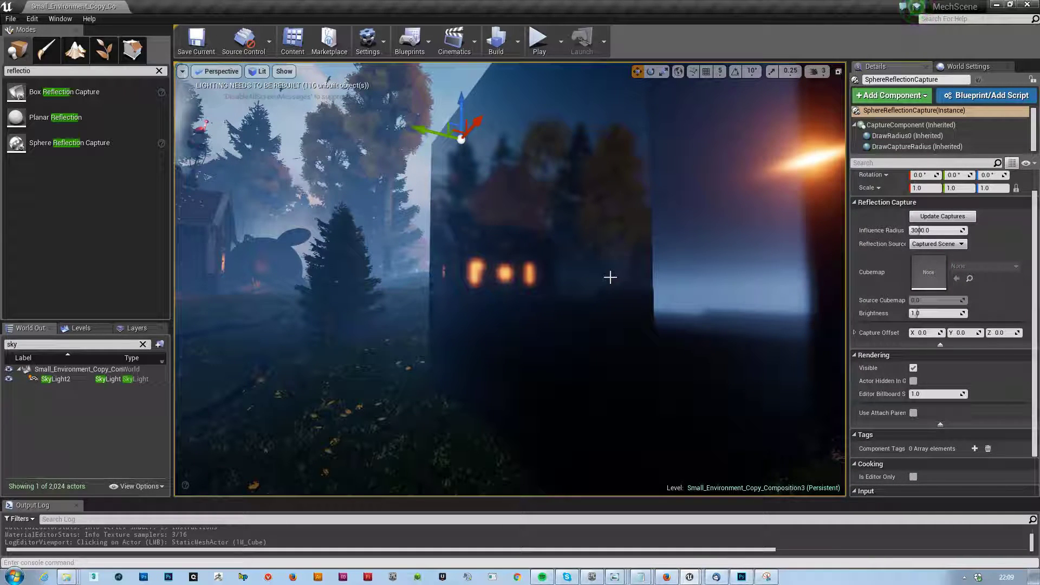
- Move the sphere reflection capture from beside the cube over to the mech and lower it slightly
mouse_move(693, 210)
right_mouse_down()
mouse_move(639, 255)
mouse_move(650, 222)
mouse_move(601, 227)
mouse_move(693, 210)
right_mouse_up()
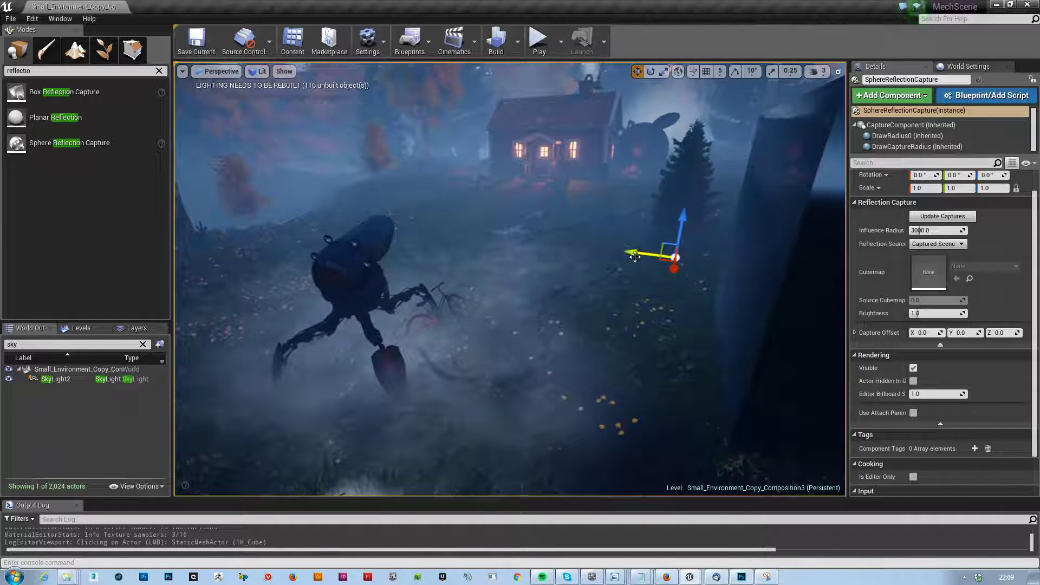
left_click_drag(348, 244, 393, 247)
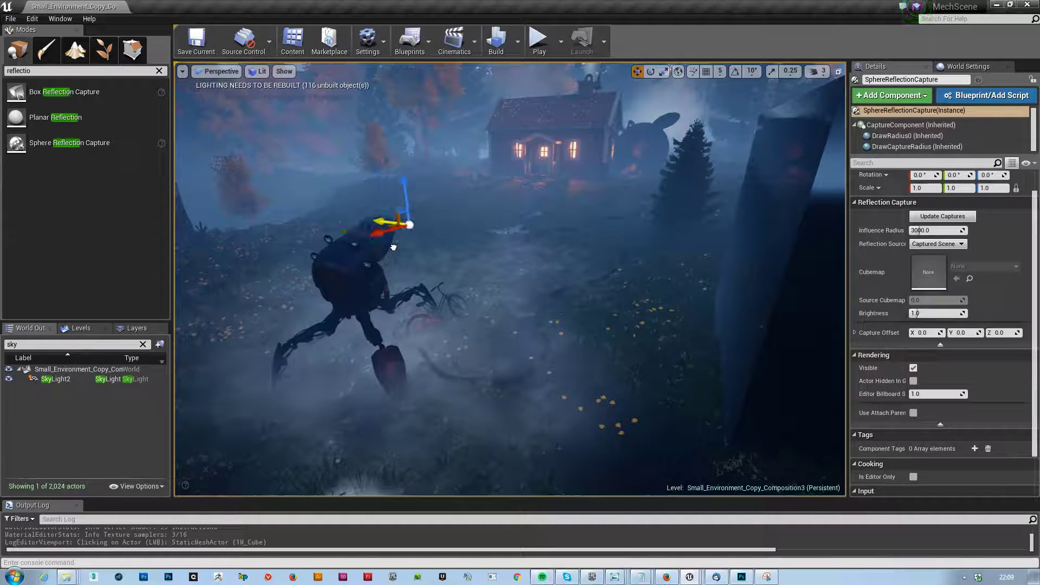
left_click_drag(408, 189, 411, 224)
- Move the large reflective cube away from the mech, out of the scene's central area
right_click_drag(464, 238, 470, 195)
left_click(469, 195)
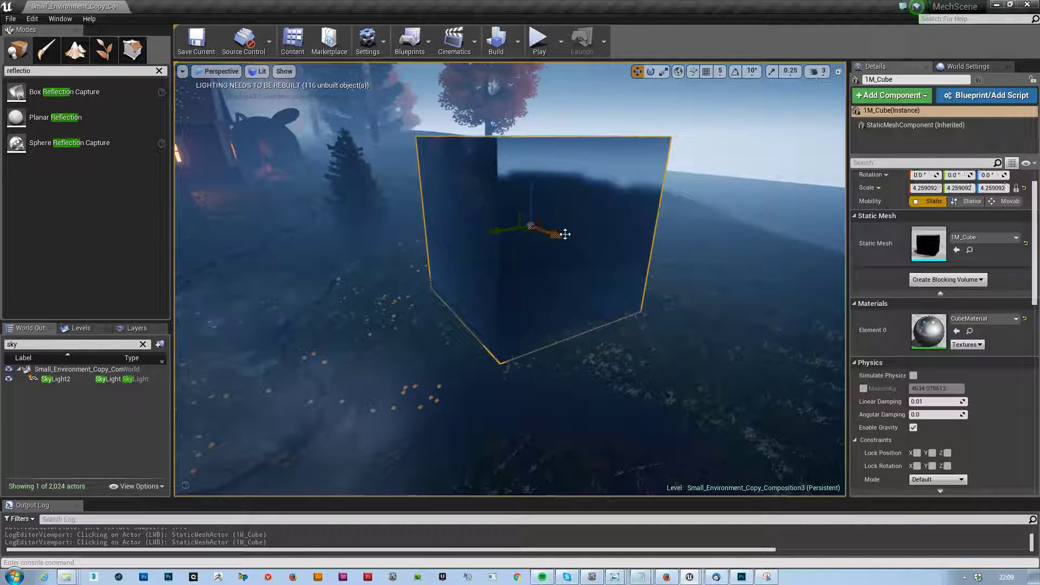
left_click_drag(565, 234, 877, 163)
- Show the editor icons and reposition the sphere reflection capture in front of the mech at a lower height
right_click_drag(553, 240, 595, 260)
key("g")
left_click(404, 279)
left_click_drag(602, 254, 543, 274)
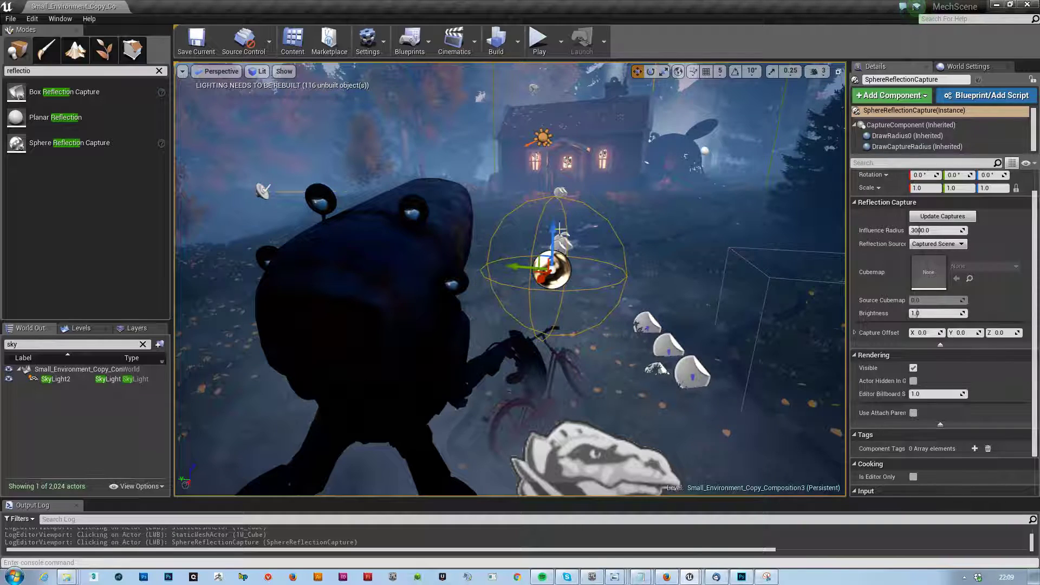
left_click_drag(556, 228, 548, 288)
- Inspect the scene around the mech in the Reflections view mode and return to Lit
right_click_drag(548, 288, 492, 268)
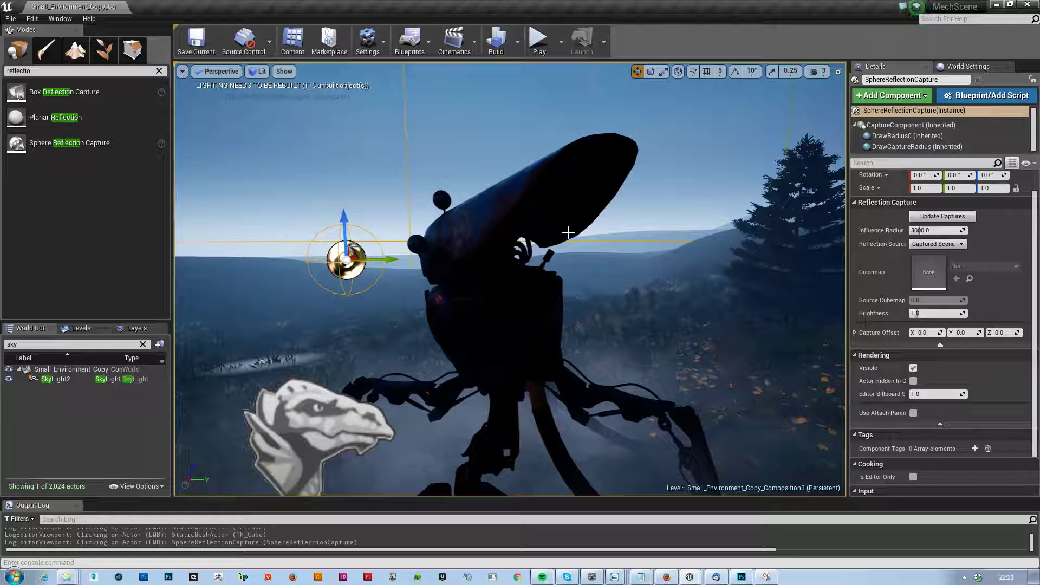
right_click_drag(509, 279, 647, 279)
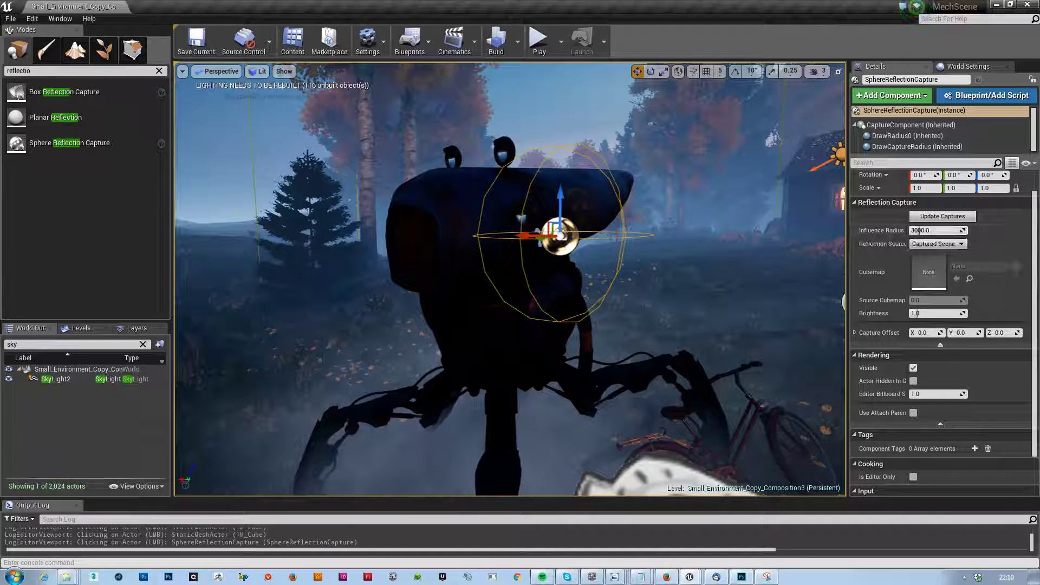
left_click(263, 72)
left_click(279, 154)
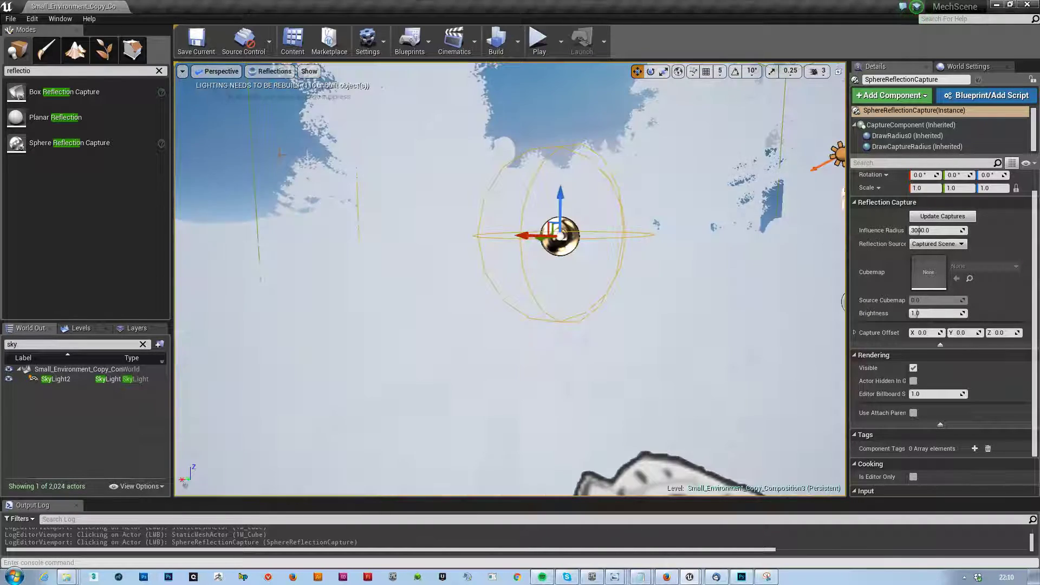
left_click(261, 72)
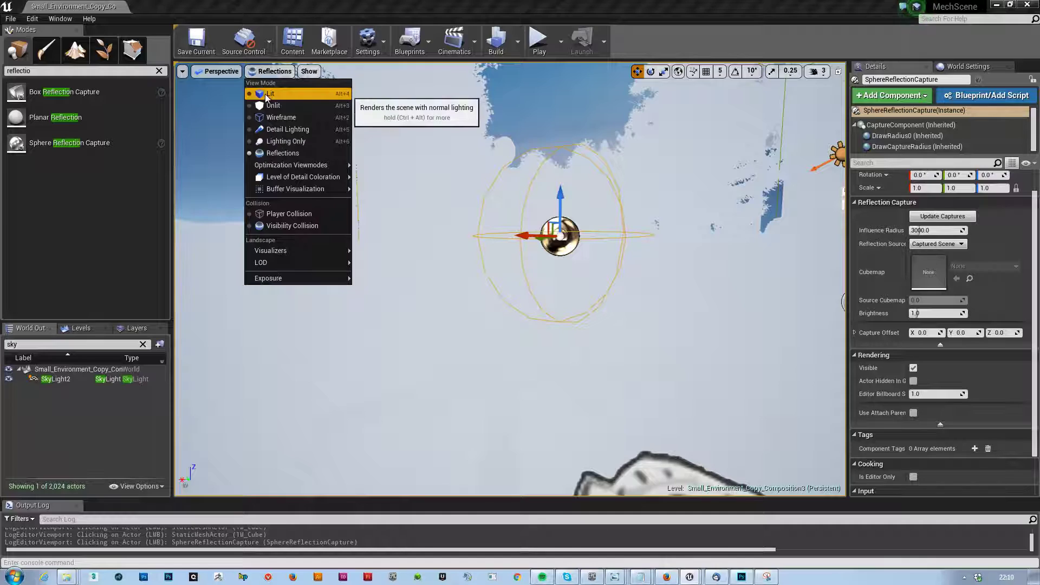
left_click(265, 93)
- Inspect the mech without editor icons, show them again, and shift the reflection capture along its X axis beside the mech's head
right_click_drag(525, 244, 668, 263)
key("g")
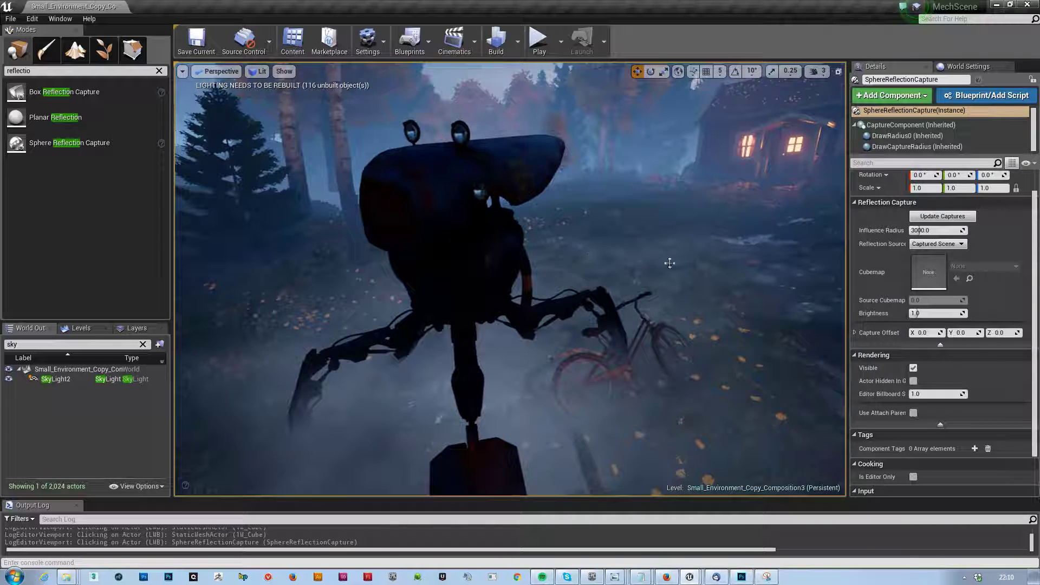
left_click(929, 231)
right_click_drag(679, 281, 685, 281)
key("g")
right_click_drag(418, 227, 418, 226)
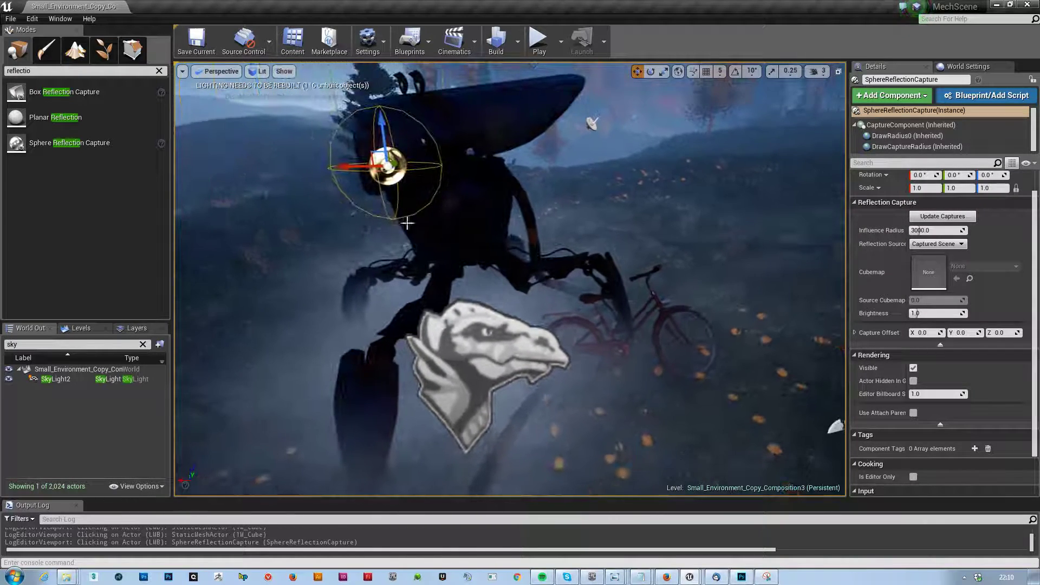
left_click_drag(344, 168, 428, 168)
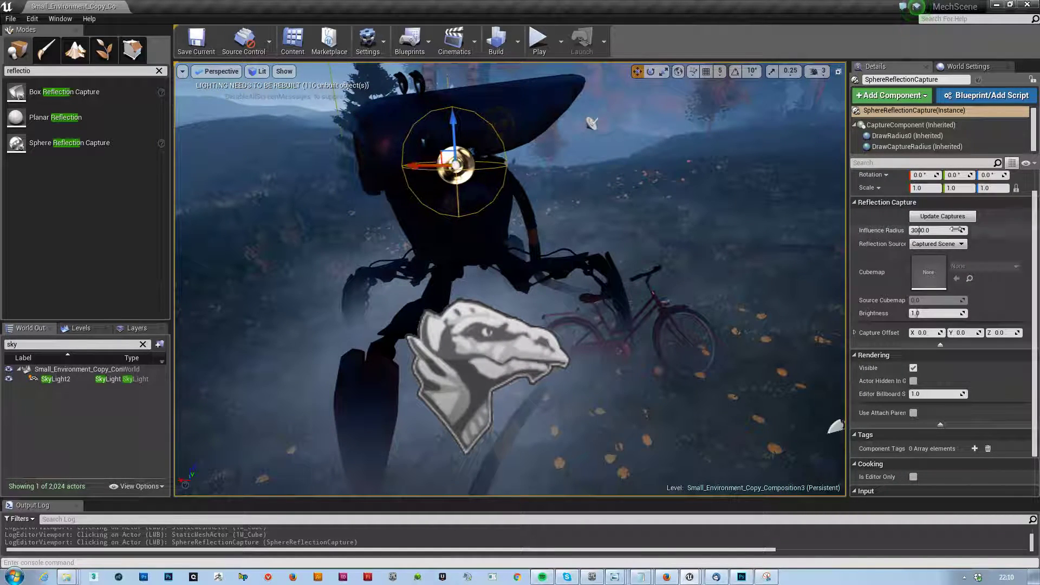
- Set the reflection capture's influence radius to 500 and inspect its coverage around the mech and bicycle
scroll(660, 288, "down", 8)
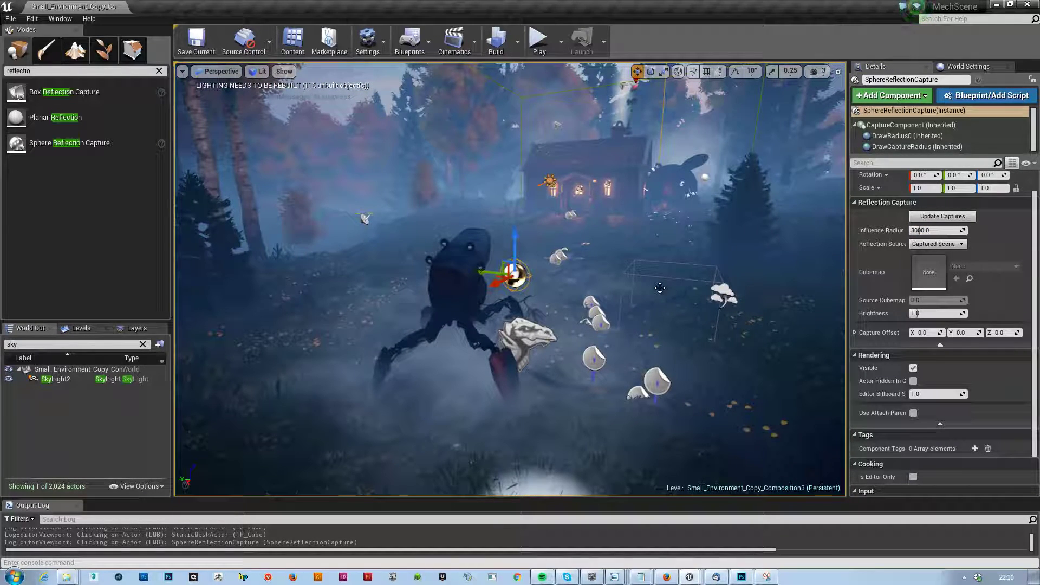
left_click(928, 230)
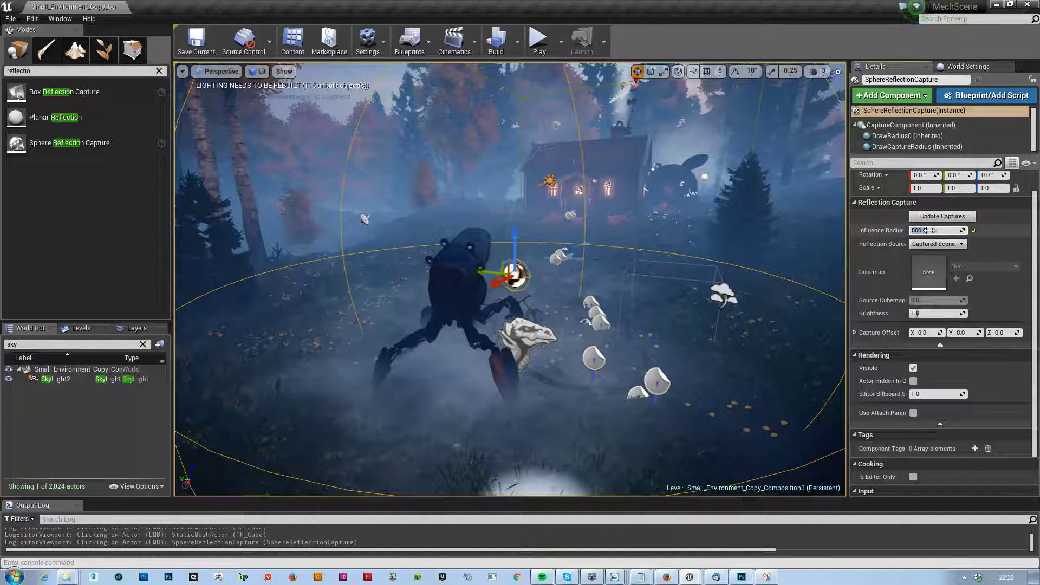
right_click_drag(704, 217, 487, 238)
mouse_move(563, 319)
right_mouse_down()
mouse_move(673, 343)
mouse_move(652, 341)
mouse_move(688, 363)
mouse_move(672, 304)
mouse_move(552, 320)
right_mouse_up()
mouse_move(668, 372)
right_mouse_down()
mouse_move(696, 378)
mouse_move(698, 362)
mouse_move(682, 377)
right_mouse_up()
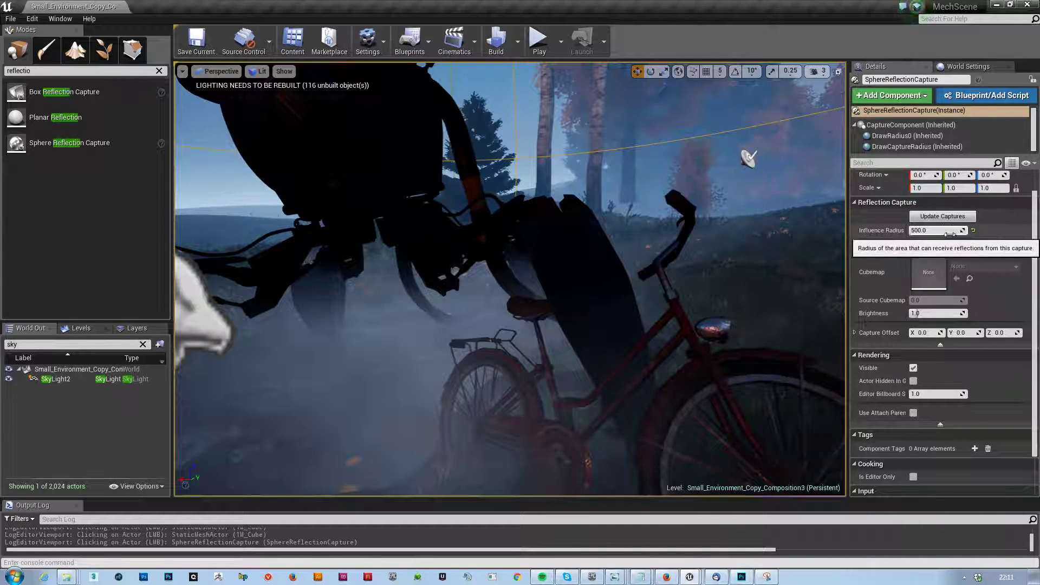
right_click_drag(585, 307, 565, 298)
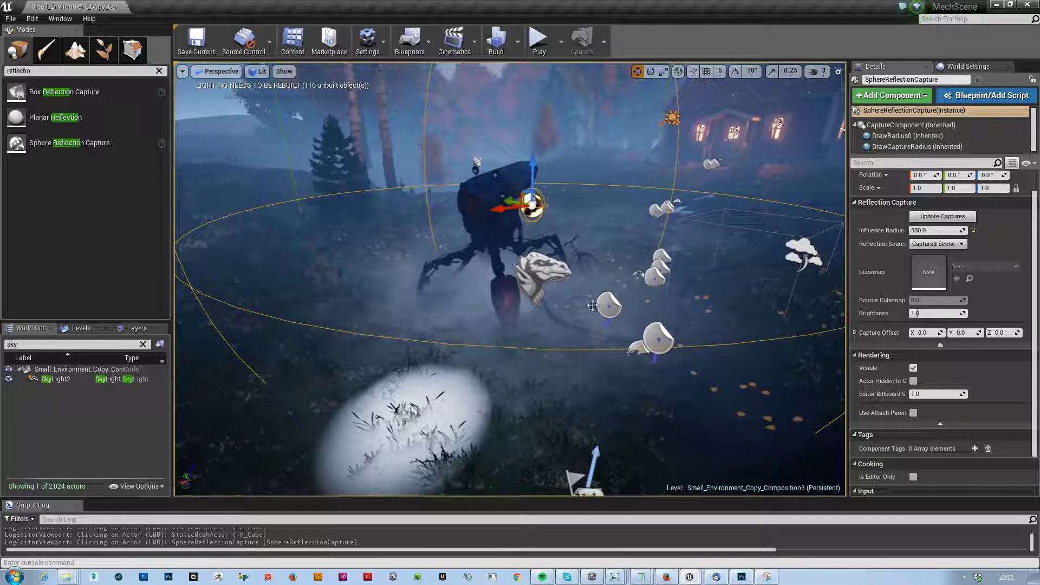
- Try an influence radius of 300 on the reflection capture and settle on 400
left_click(943, 230)
type("300")
key("Return")
type("400")
key("Return")
- Raise the reflection capture's brightness to 4.0, view the mech up close and clear the selection
mouse_move(654, 256)
right_mouse_down()
mouse_move(677, 222)
mouse_move(690, 229)
mouse_move(653, 255)
right_mouse_up()
key("w")
left_click_drag(914, 313, 920, 314)
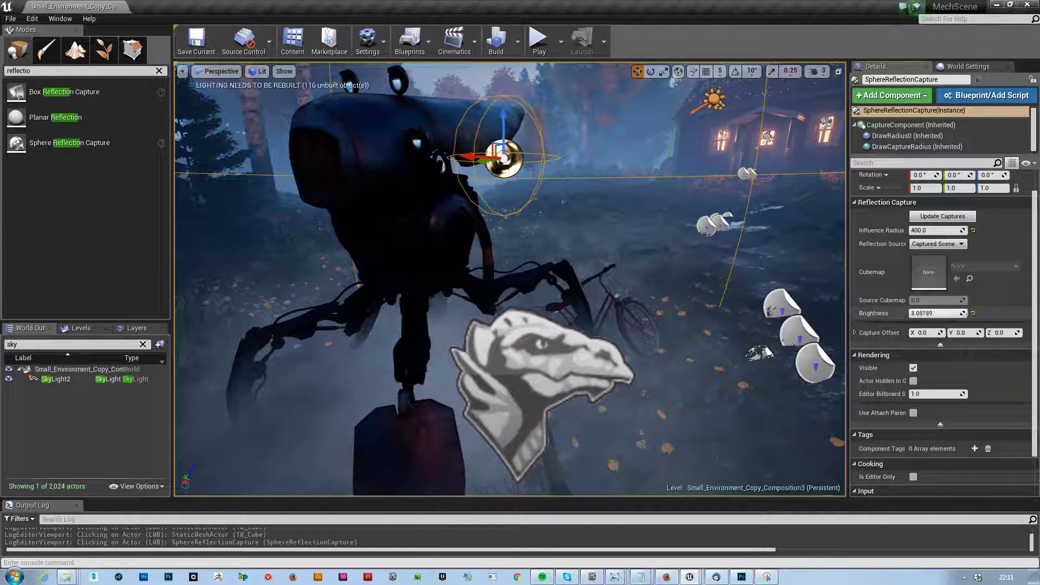
left_click_drag(920, 313, 966, 313)
key("w")
mouse_move(668, 286)
right_mouse_down()
mouse_move(662, 299)
mouse_move(656, 290)
mouse_move(692, 280)
mouse_move(615, 292)
mouse_move(585, 275)
mouse_move(596, 264)
mouse_move(623, 265)
mouse_move(652, 278)
mouse_move(674, 273)
mouse_move(666, 281)
right_mouse_up()
key("d")
key("a")
key("e")
key("Escape")
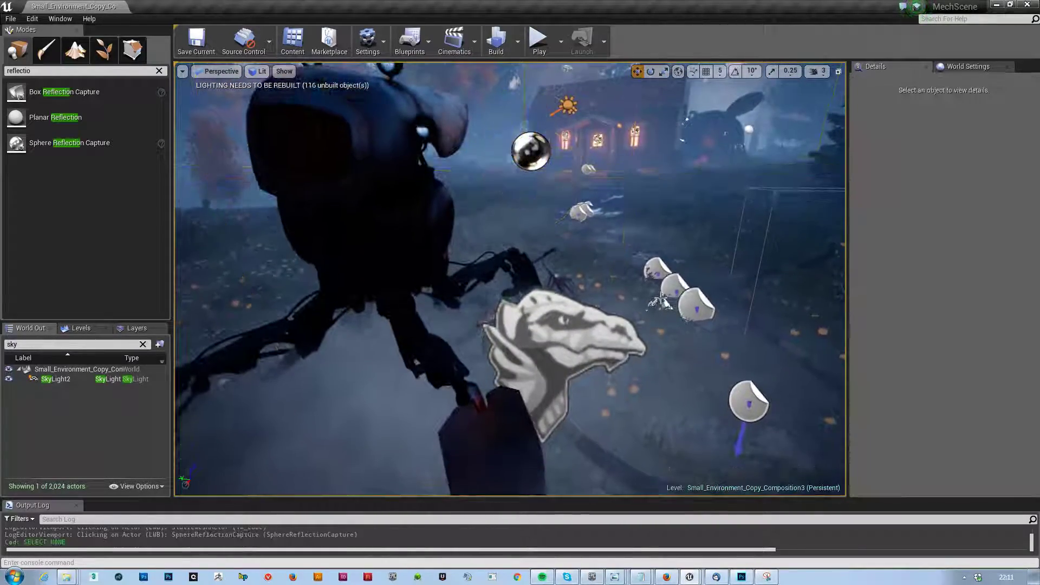
- Examine the mech from several angles in the Lighting Only view mode and return to Lit
left_click(257, 72)
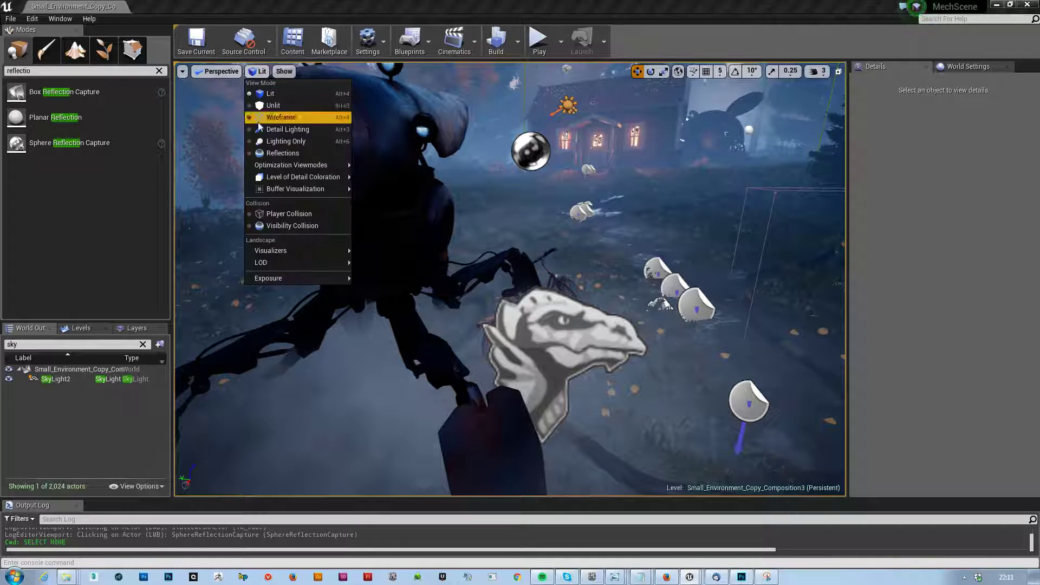
left_click(266, 138)
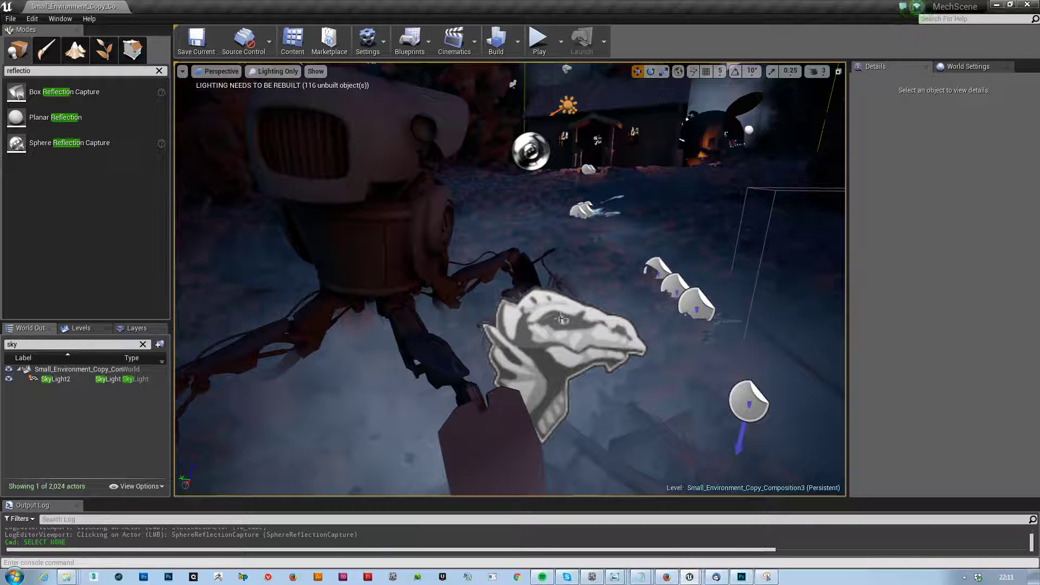
right_click_drag(509, 278, 465, 227)
key("d")
key("s")
key("w")
right_click_drag(660, 281, 340, 162)
left_click(269, 72)
left_click(282, 94)
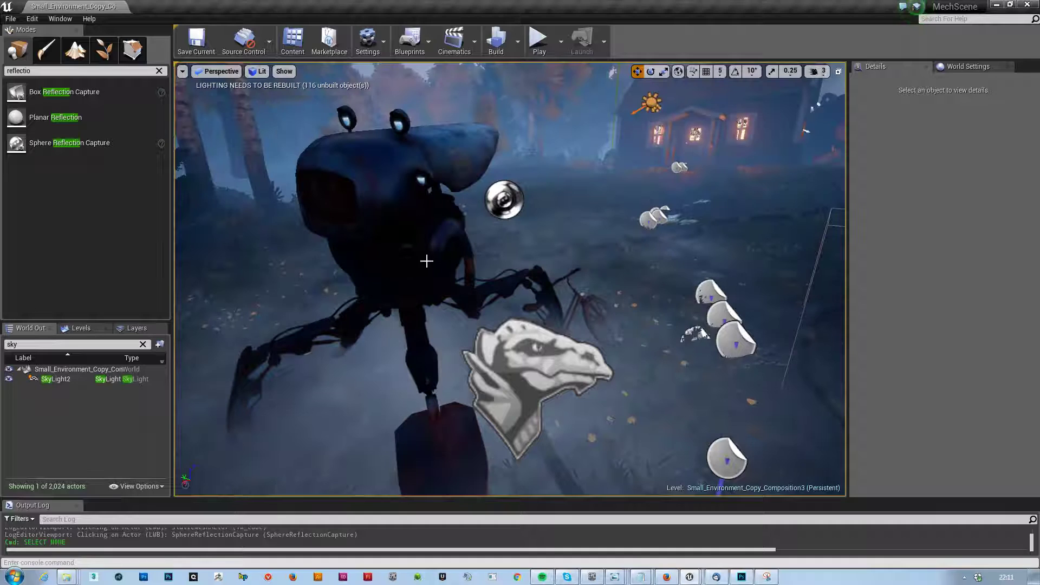
- Toggle Cast Shadows on SkyLight2 off and on repeatedly to compare the mech's lighting, leaving it enabled
left_click(56, 379)
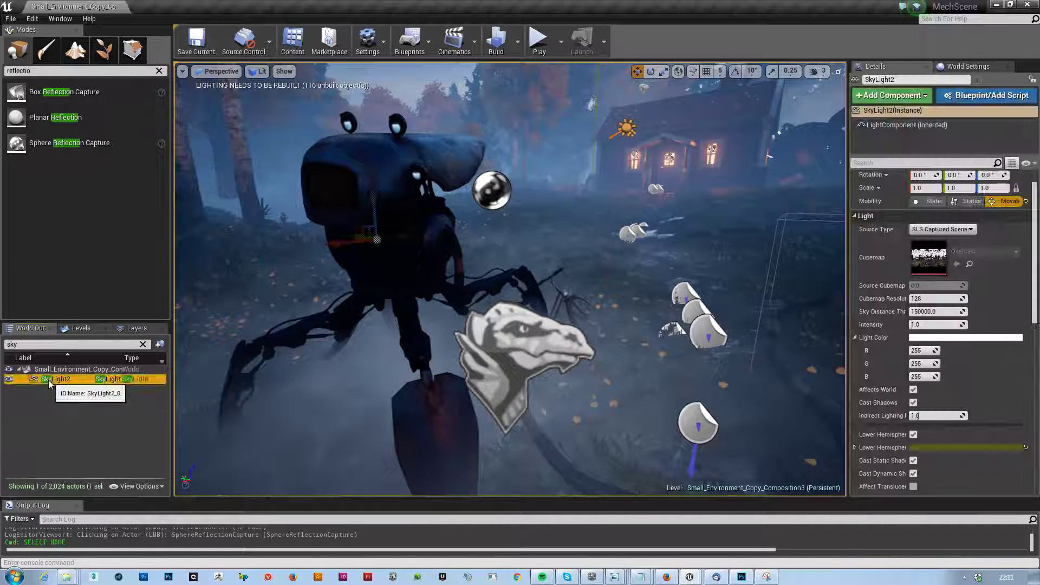
left_click(913, 402)
left_click(913, 403)
left_click(913, 402)
left_click(913, 403)
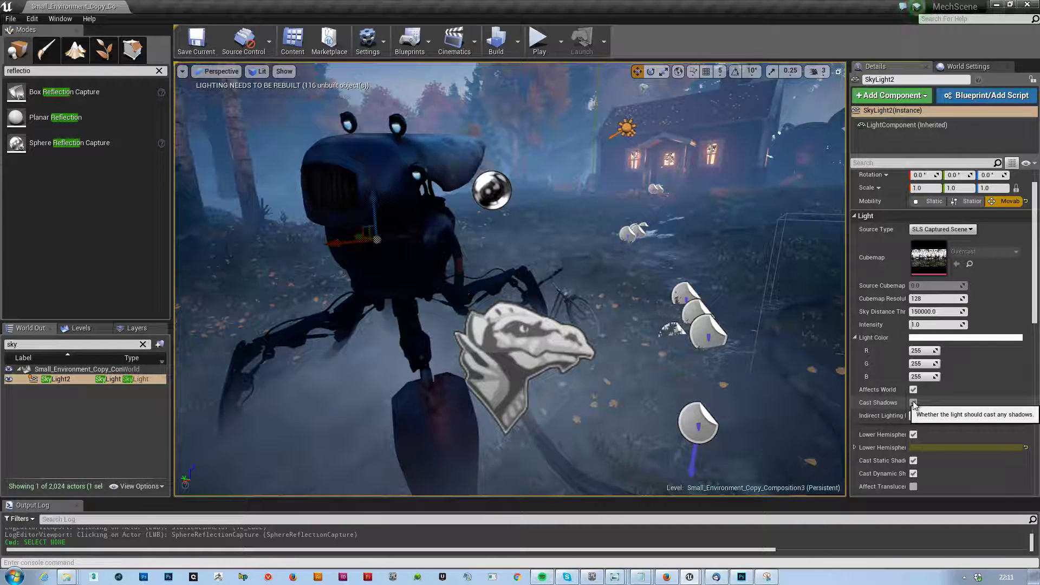
left_click(913, 402)
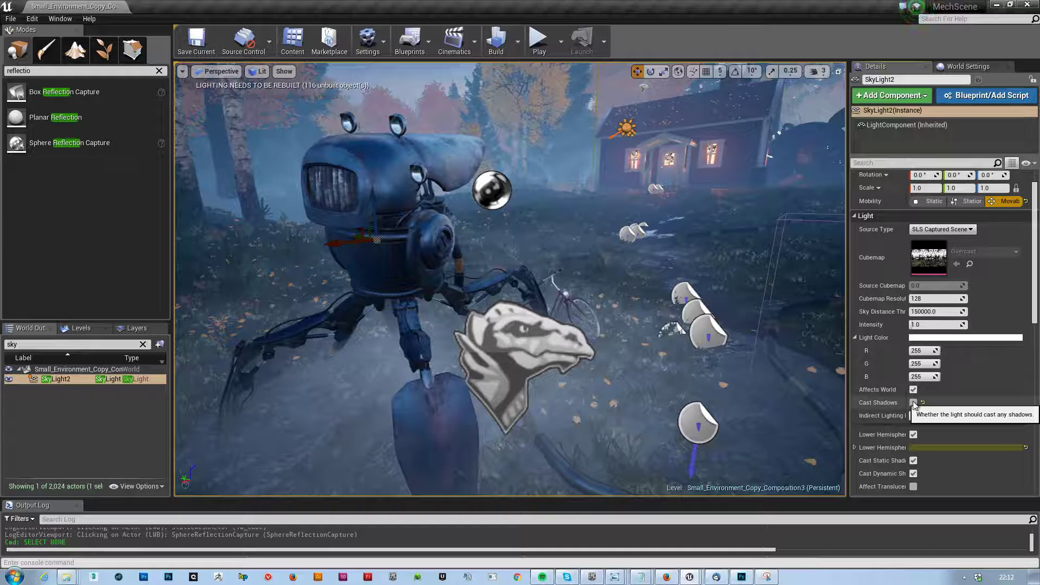
left_click(913, 402)
left_click(913, 402)
left_click(913, 402)
left_click(913, 402)
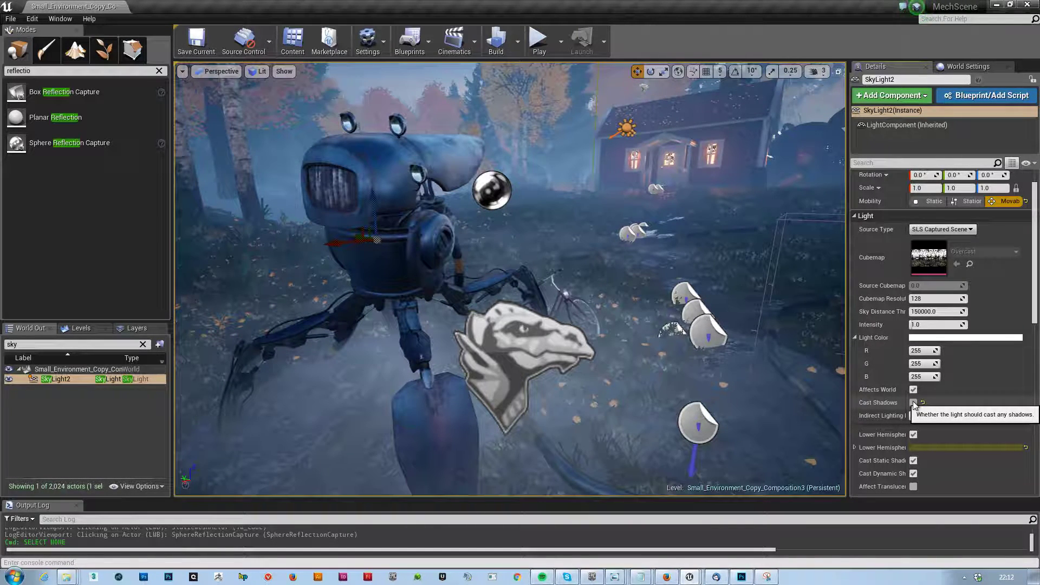
left_click(913, 402)
left_click(913, 402)
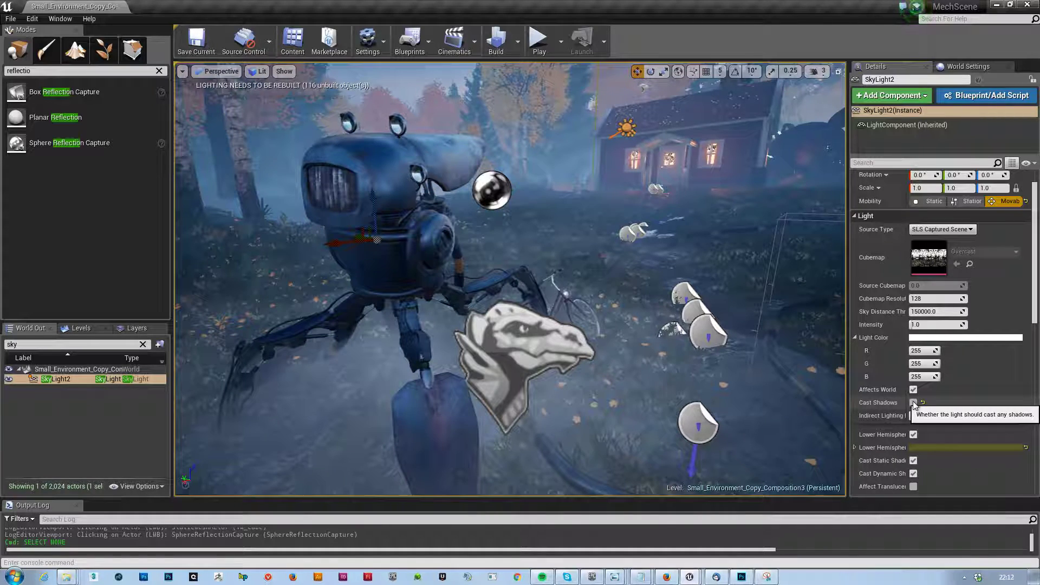
left_click(913, 402)
- Select the sphere reflection capture beside the mech and set its brightness to 2
right_click_drag(596, 292, 674, 243)
key("s")
right_click_drag(413, 233, 413, 233)
left_click(413, 232)
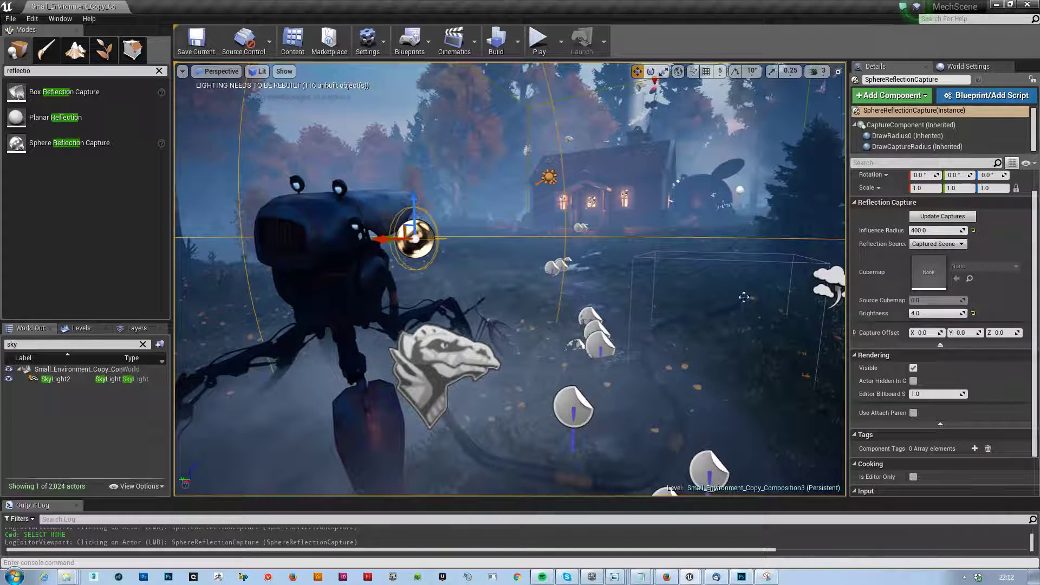
left_click(940, 313)
type("2")
key("Return")
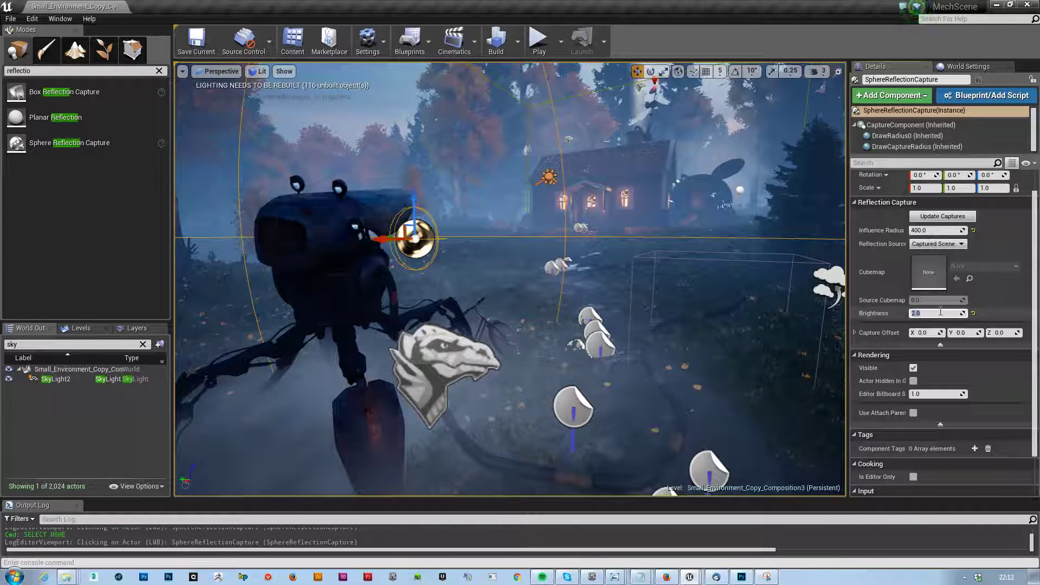
- Select the mech and examine its shading up close from several angles, in greyscale and in full colour
left_click(320, 240)
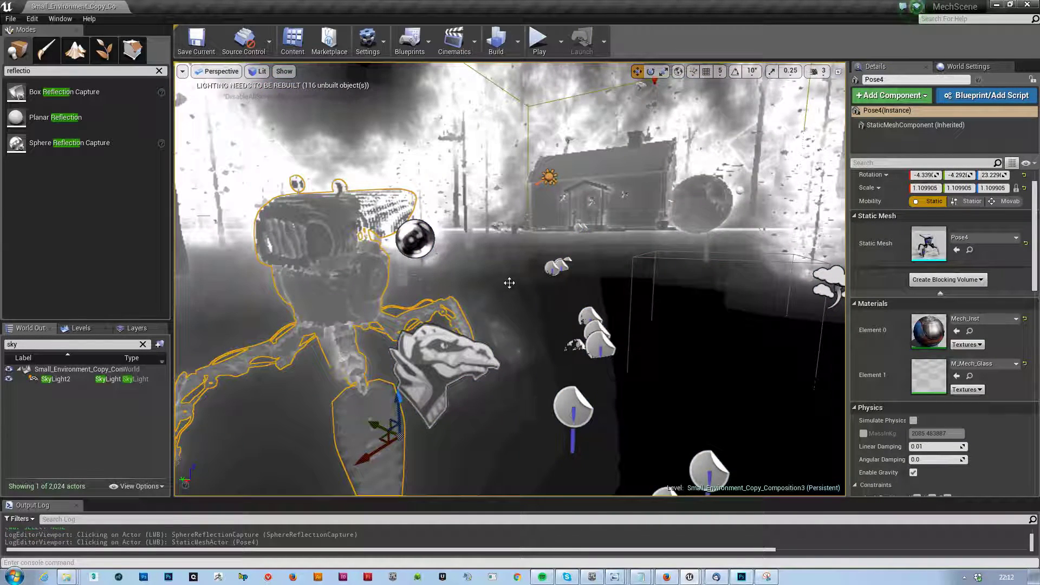
right_click_drag(508, 283, 491, 288)
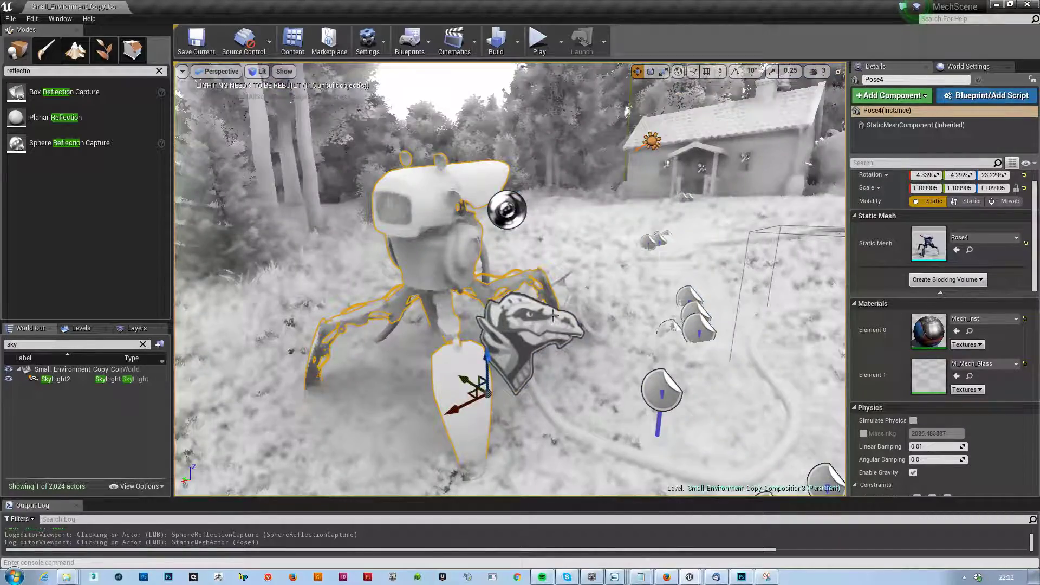
right_click_drag(552, 316, 666, 316)
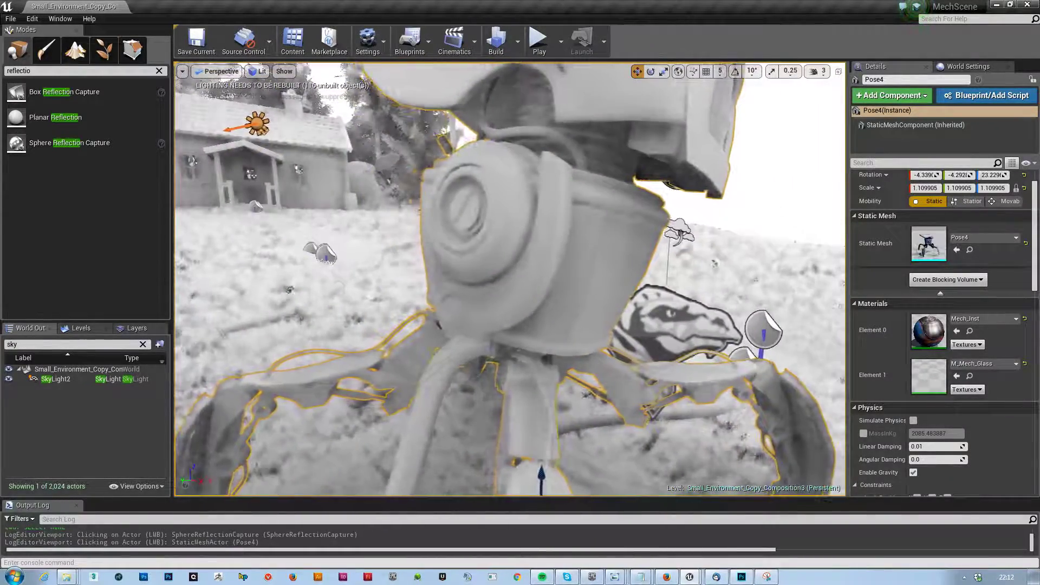
right_click_drag(509, 279, 433, 303)
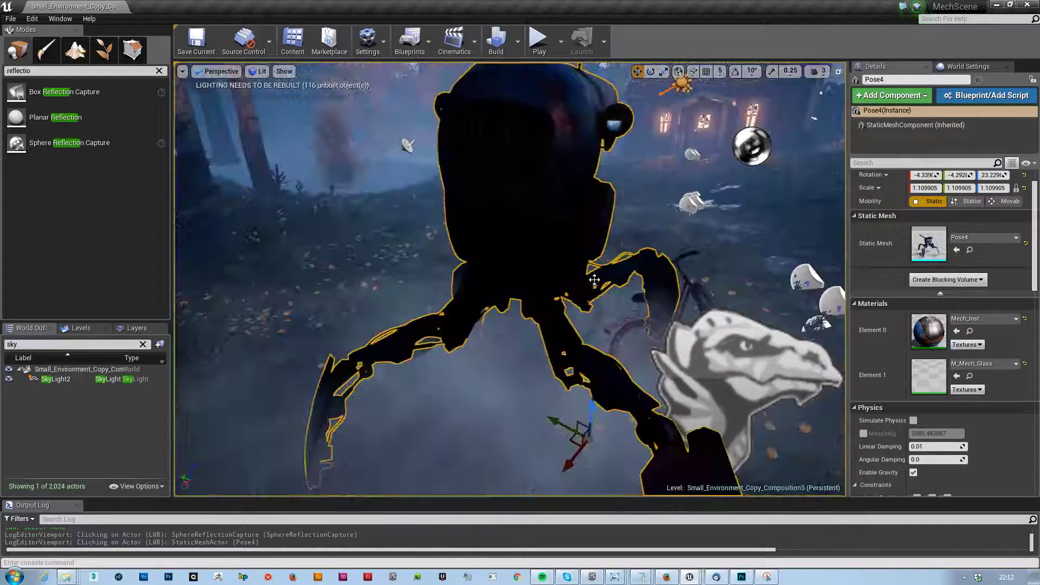
right_click_drag(702, 250, 742, 262)
left_click_drag(687, 254, 700, 250, "alt")
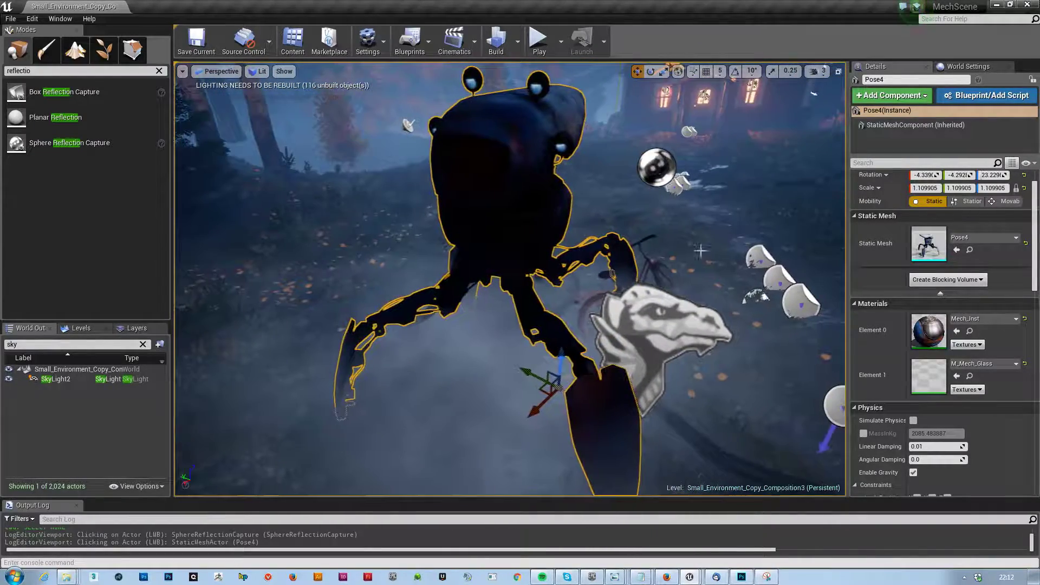
- Examine the mech's surface colours in the base colour buffer visualization and return to the Lit view mode
left_click(259, 75)
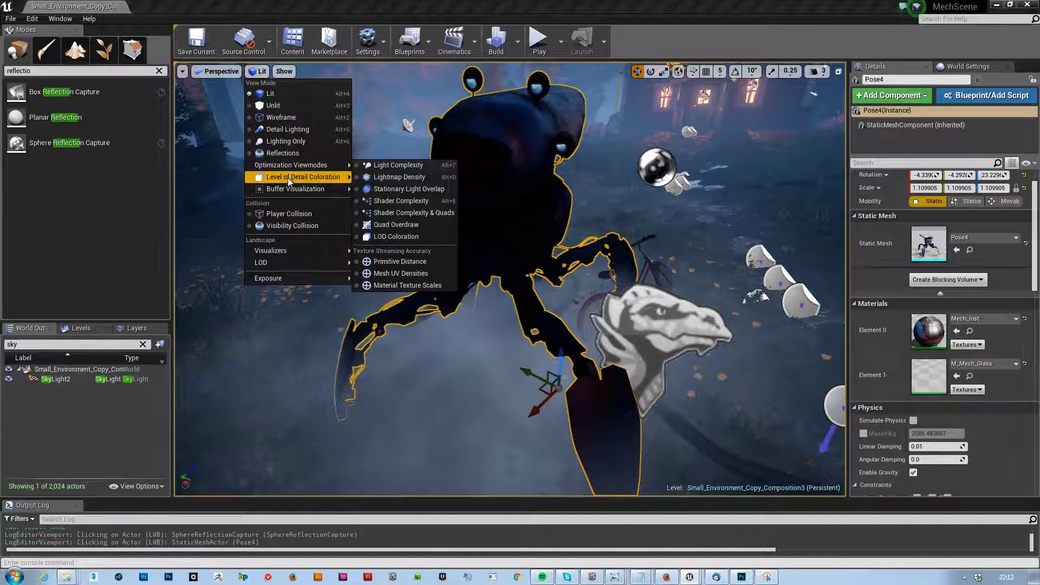
mouse_move(331, 193)
left_click(401, 215)
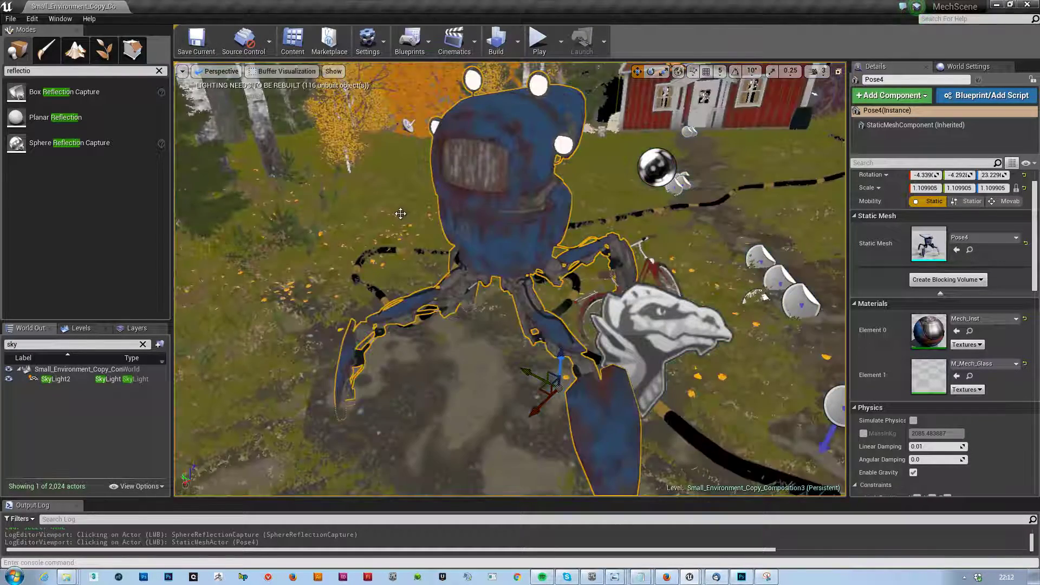
right_click_drag(534, 243, 368, 216)
left_click_drag(509, 279, 650, 276, "alt")
right_click_drag(519, 223, 503, 219)
left_click(282, 71)
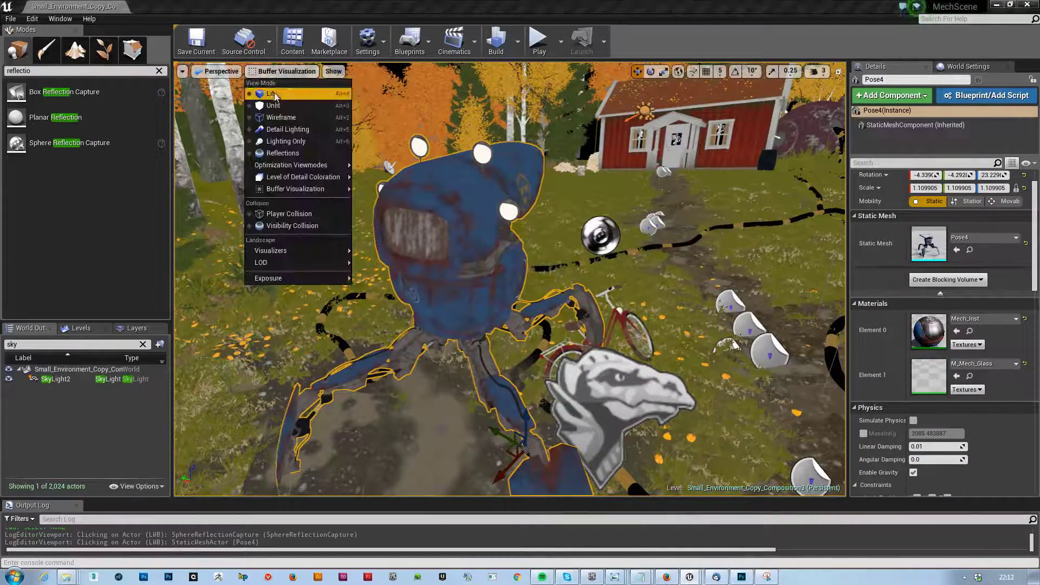
left_click(278, 94)
- Hide the editor icons, find the Spot Light actor and place one in the sky above the mech
right_click_drag(568, 266, 656, 203)
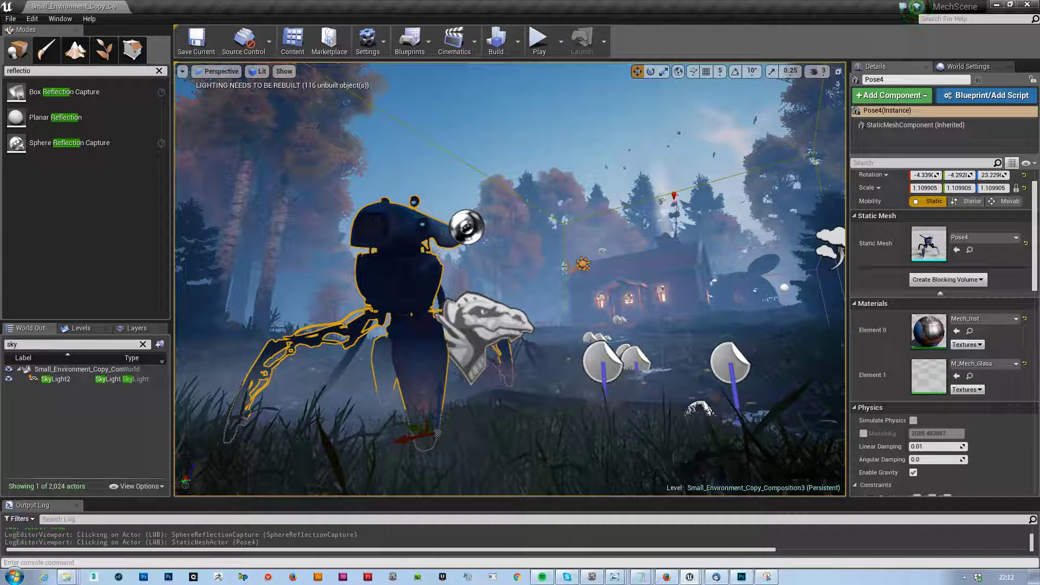
key("g")
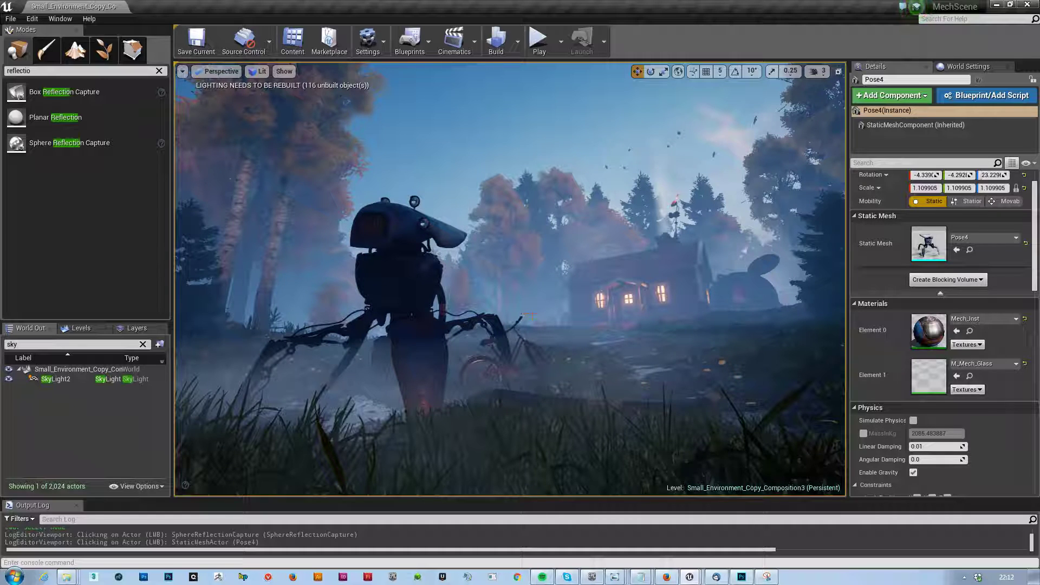
left_click(44, 72)
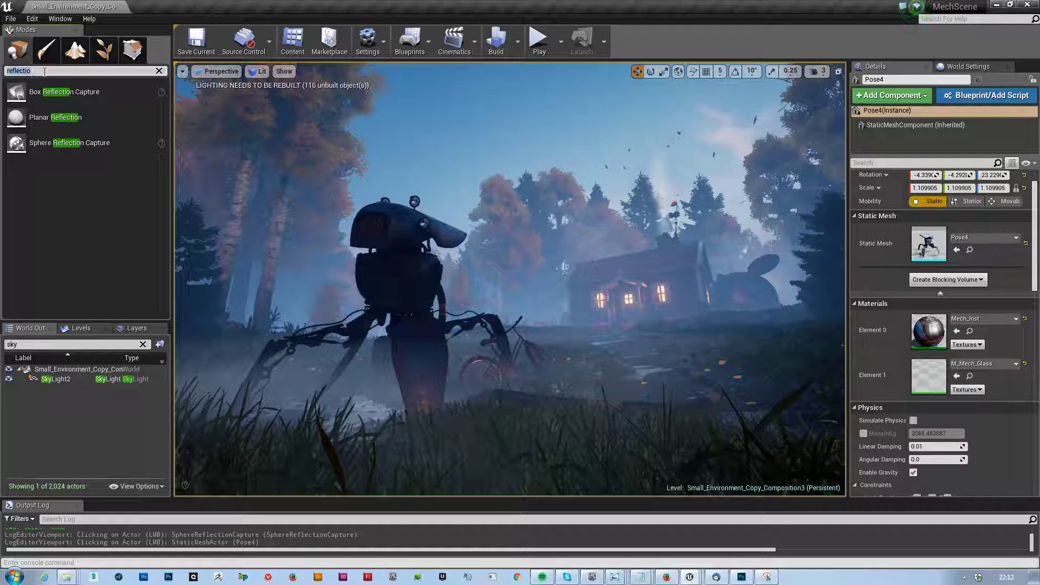
type("spot")
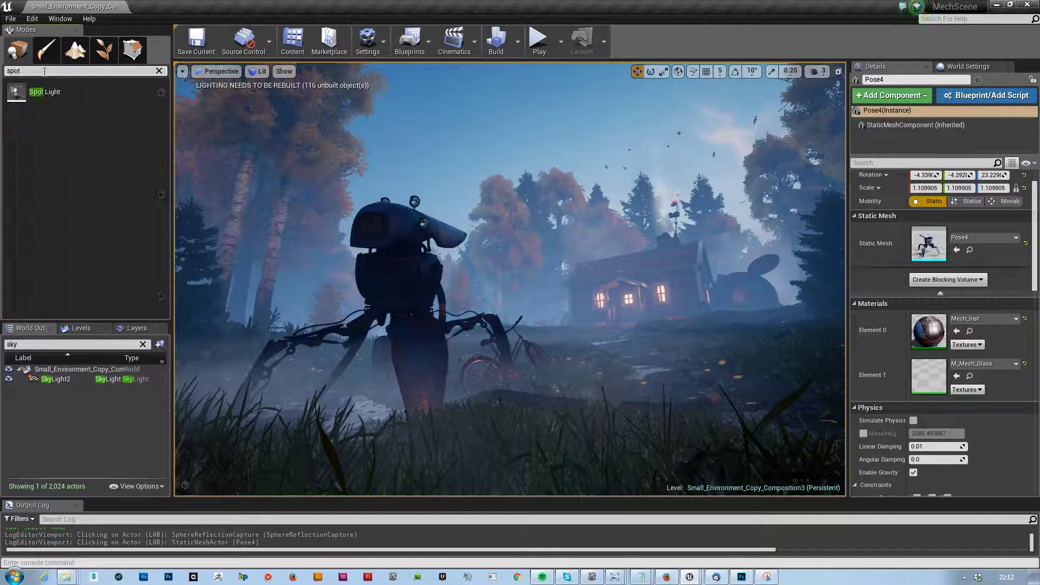
left_click_drag(46, 93, 314, 87)
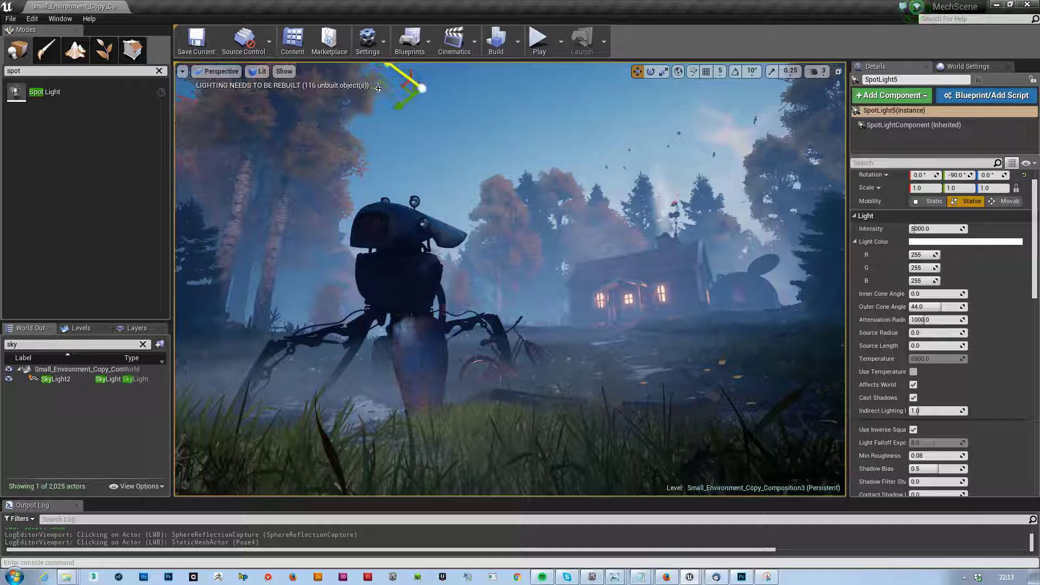
- Rotate the new spot light to aim it down at the mech and show the editor icons again
key("e")
left_click_drag(427, 130, 350, 91)
right_click_drag(476, 162, 476, 124)
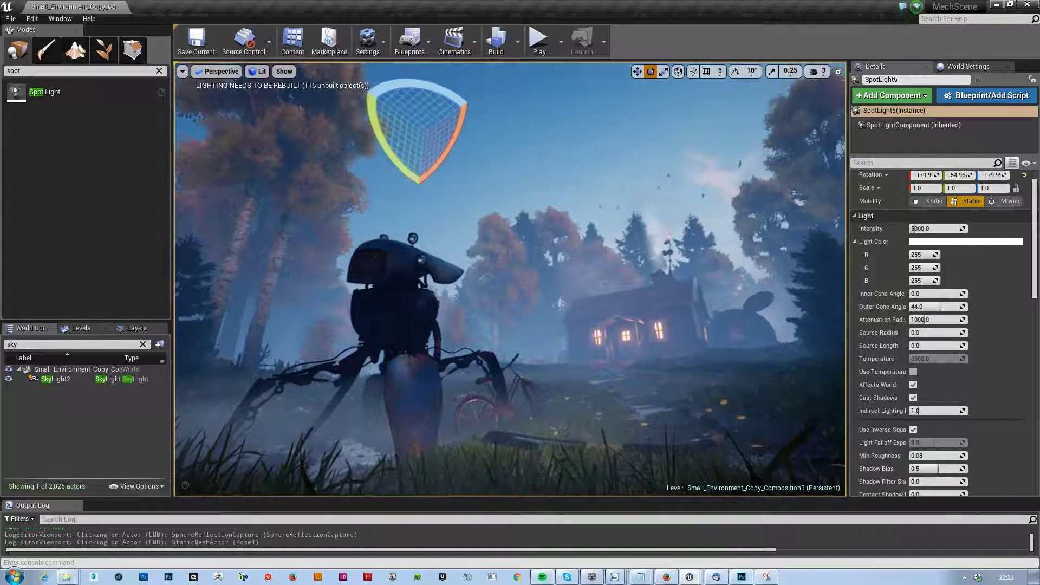
left_click_drag(379, 88, 350, 155)
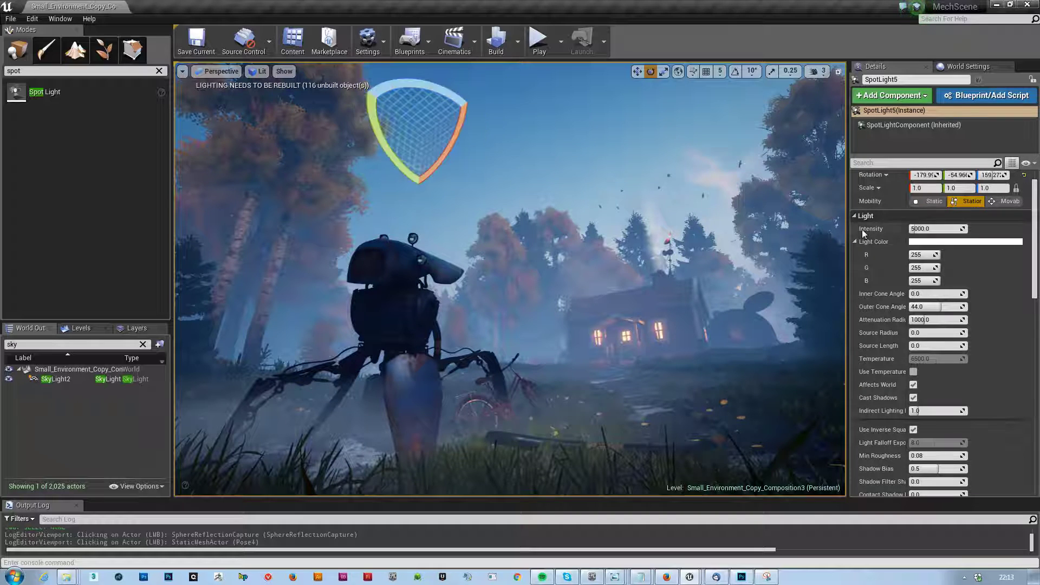
key("g")
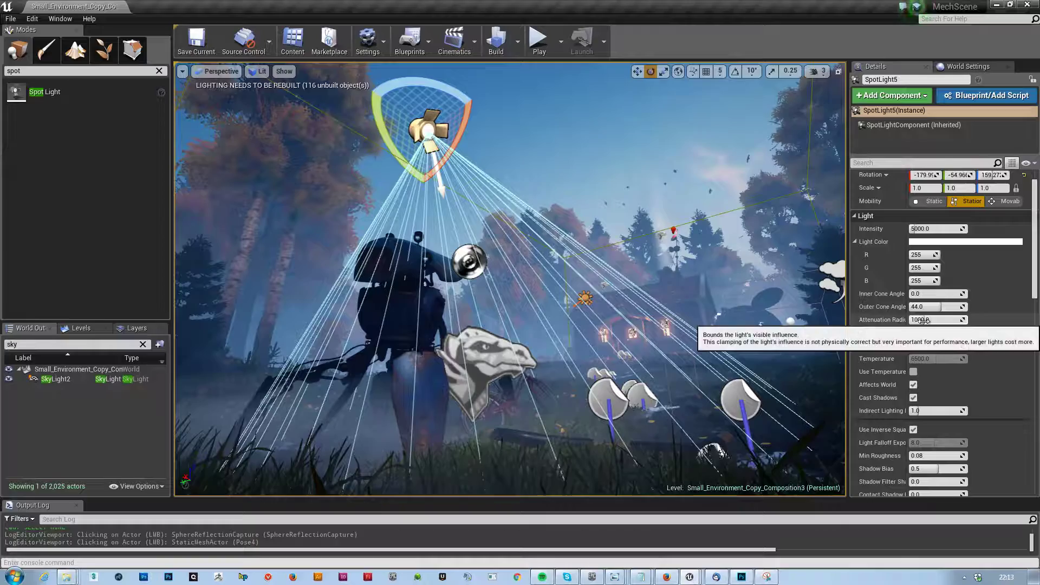
- Widen the spot light's outer cone angle to about 52.7 and move the light farther out from the mech
left_click_drag(933, 308, 957, 309)
right_click_drag(522, 322, 482, 369)
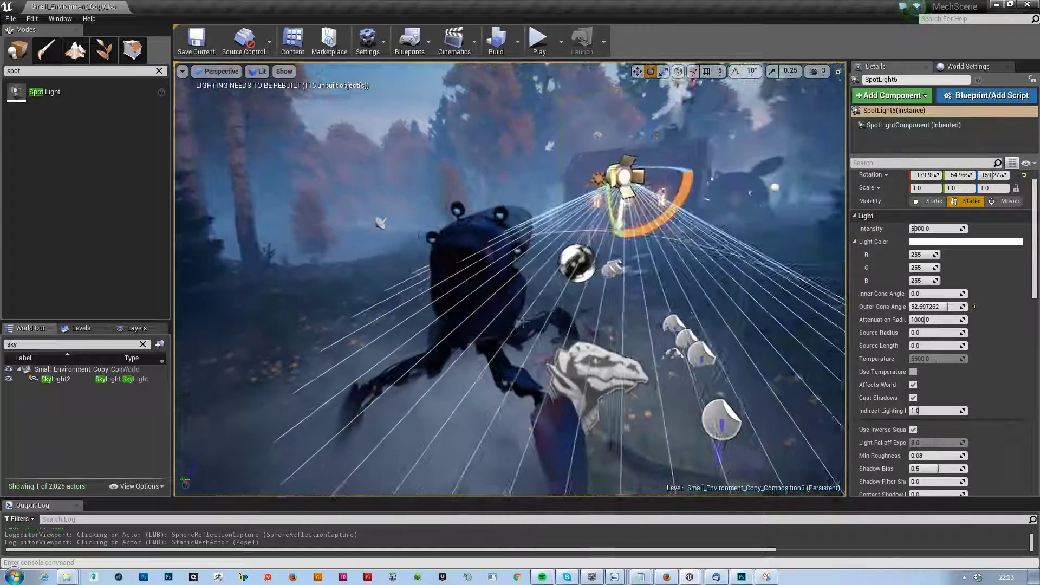
key("space")
left_click_drag(598, 186, 523, 196)
right_click_drag(524, 197, 466, 198)
left_click_drag(421, 173, 451, 175)
right_click_drag(564, 289, 590, 288)
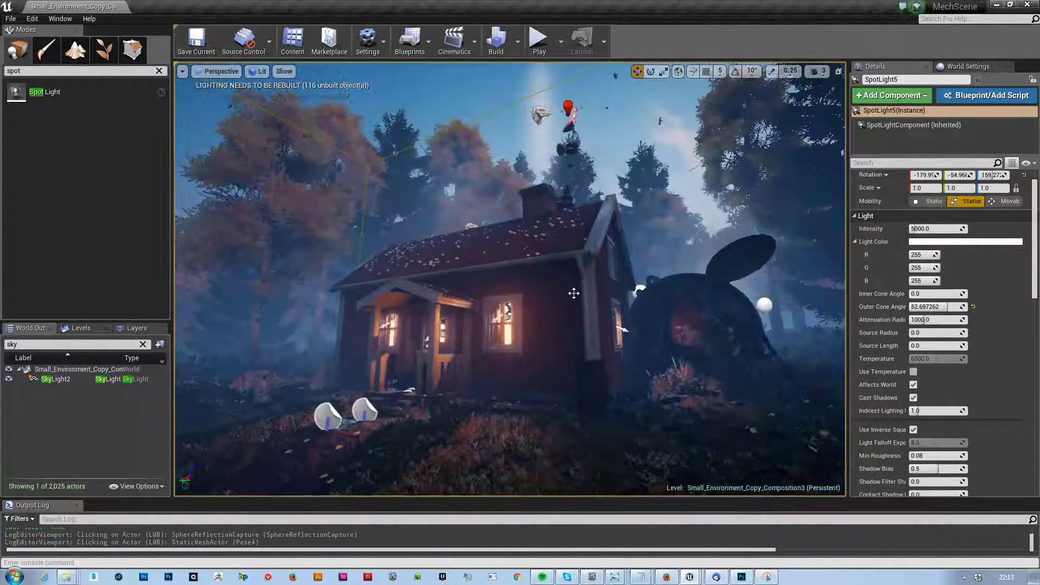
key("1")
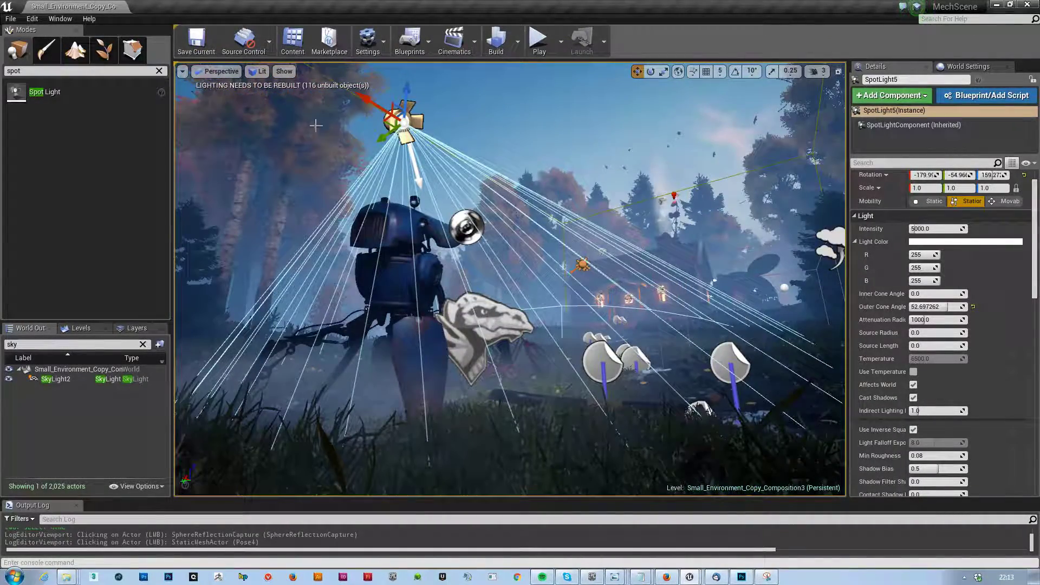
left_click_drag(370, 102, 313, 70)
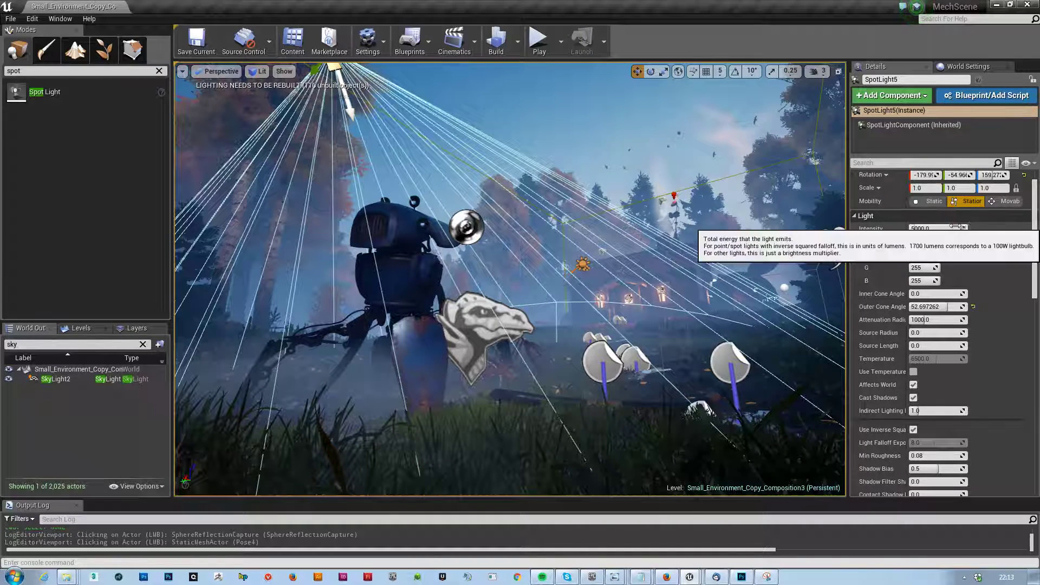
- Make the spot light Movable and raise its intensity to brighten the mech
mouse_move(957, 229)
left_mouse_down()
mouse_move(928, 229)
mouse_move(945, 228)
left_mouse_up()
left_click(998, 204)
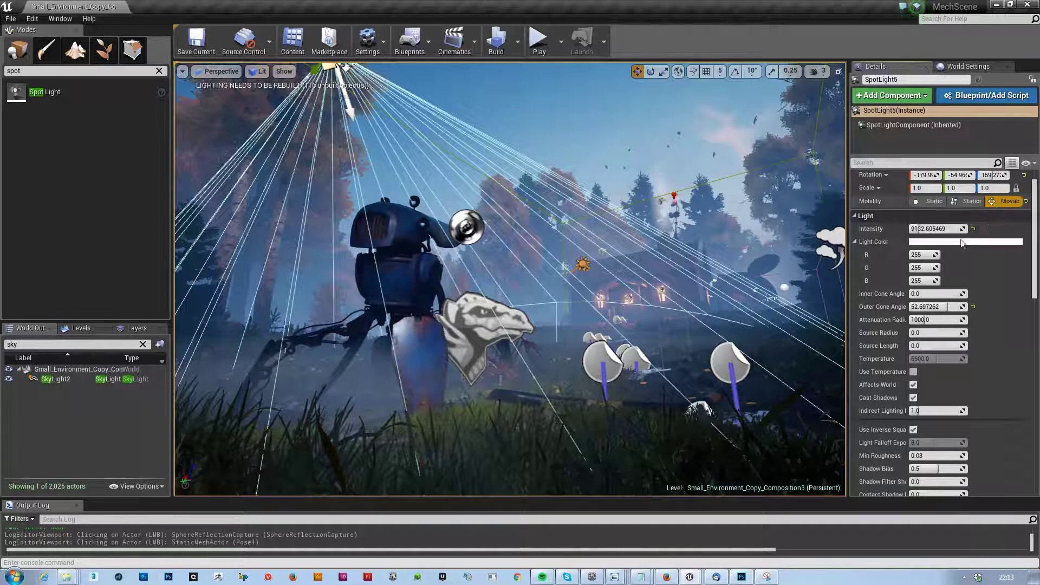
left_click_drag(942, 228, 920, 228)
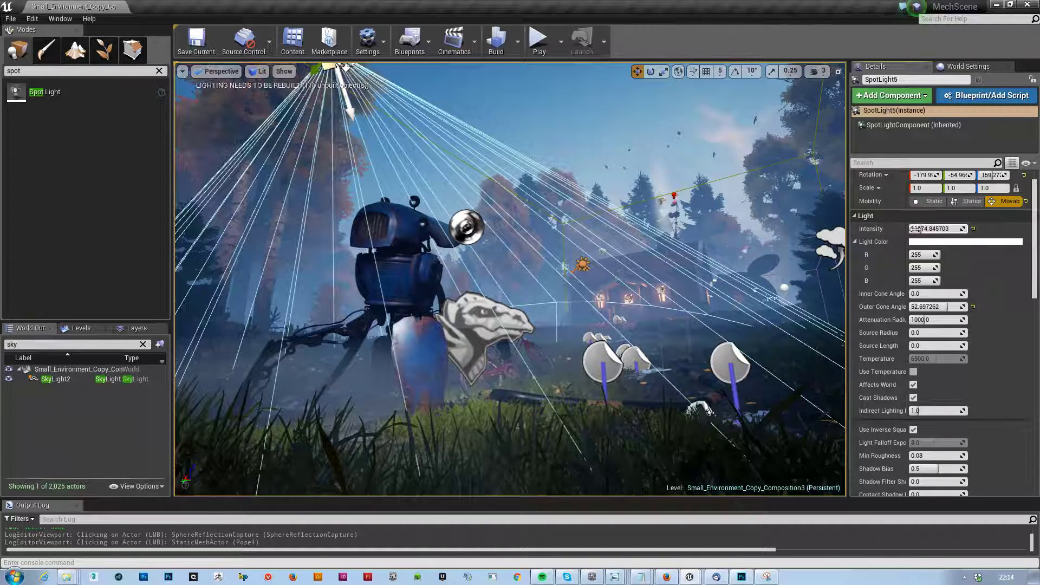
- Try a minimum roughness of 1.0 on the spot light to soften its highlights
scroll(966, 366, "down", 3)
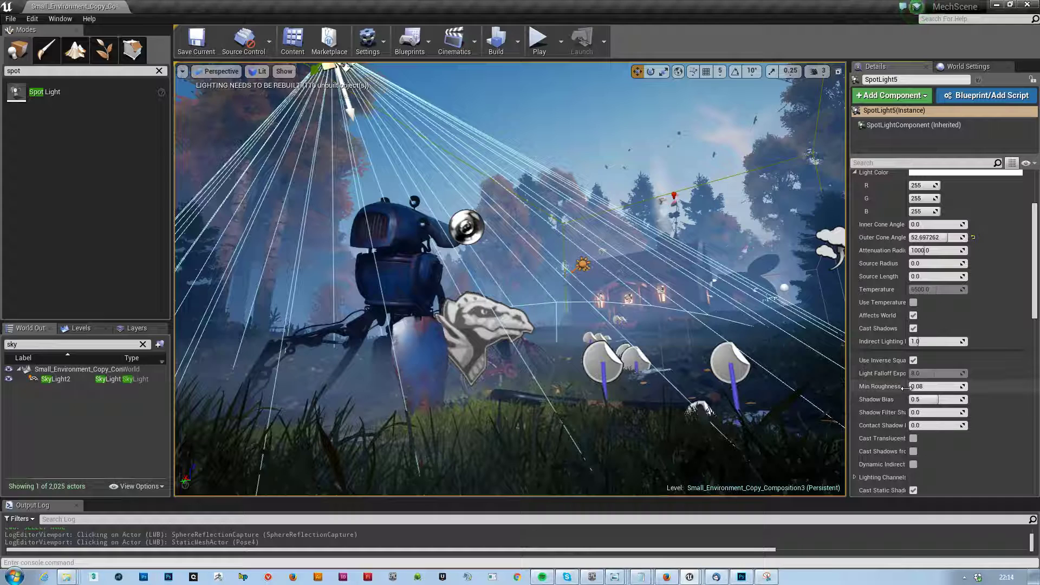
mouse_move(930, 386)
left_mouse_down()
mouse_move(958, 386)
mouse_move(915, 386)
mouse_move(964, 386)
left_mouse_up()
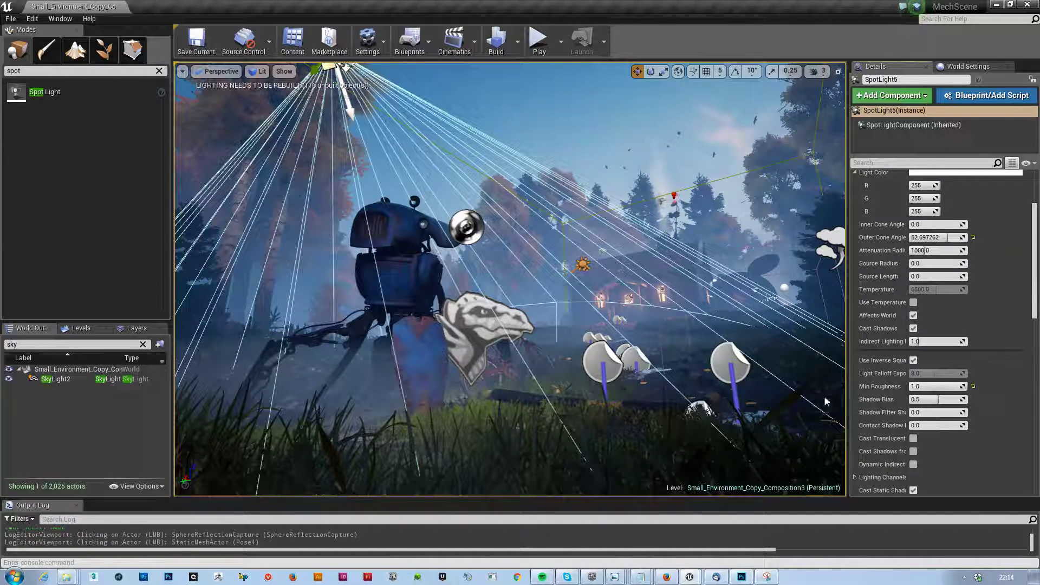
- Lower the spot light to the mech's side, rotate it to face the mech and check it from the saved camera view
right_click_drag(509, 278, 479, 311)
key("w")
key("e")
key("d")
key("q")
key("s")
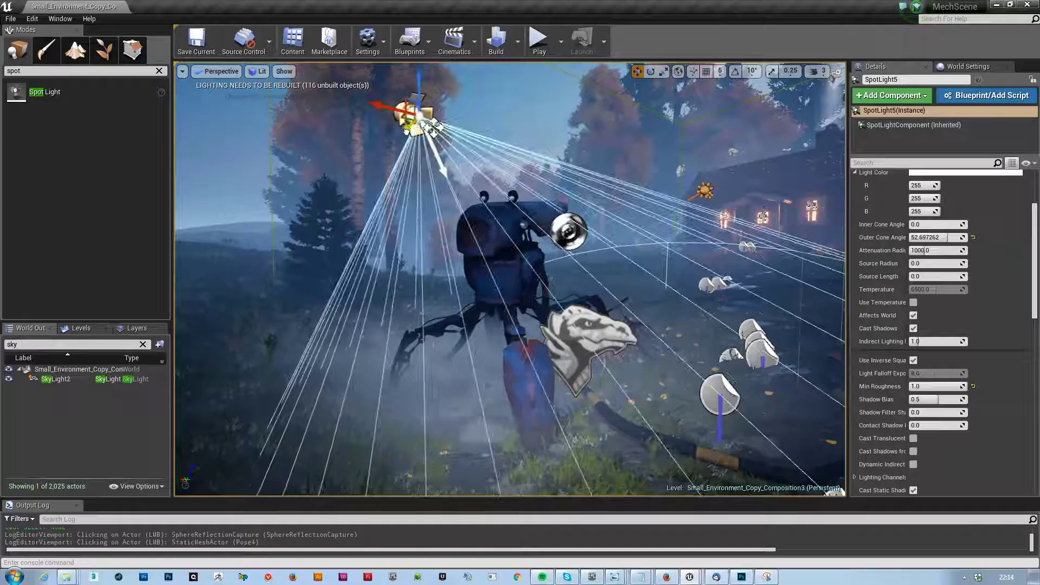
left_click_drag(415, 95, 289, 247)
key("e")
left_click_drag(246, 208, 305, 250)
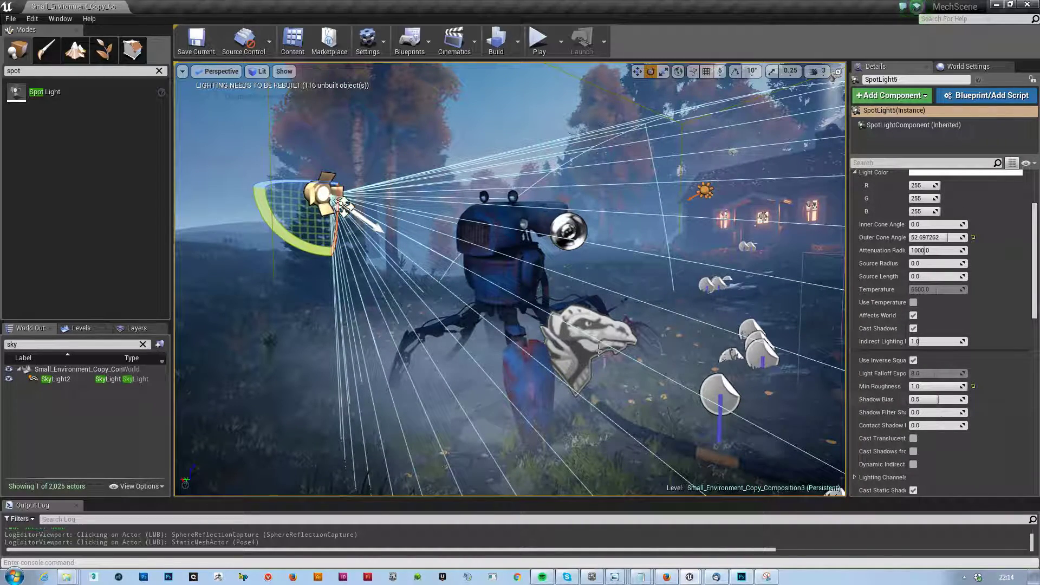
right_click_drag(596, 351, 603, 351)
key("1")
key("f")
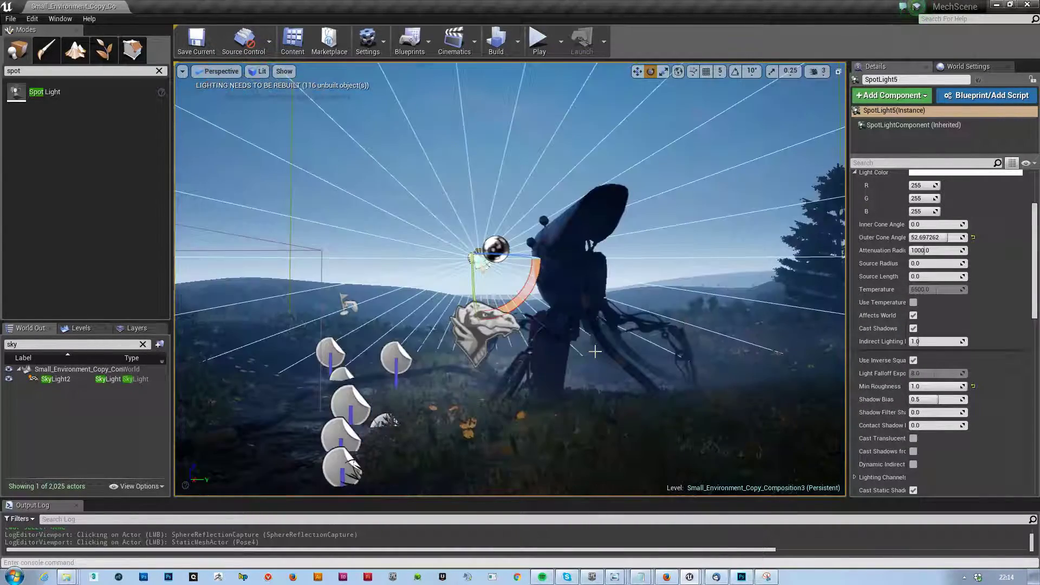
key("1")
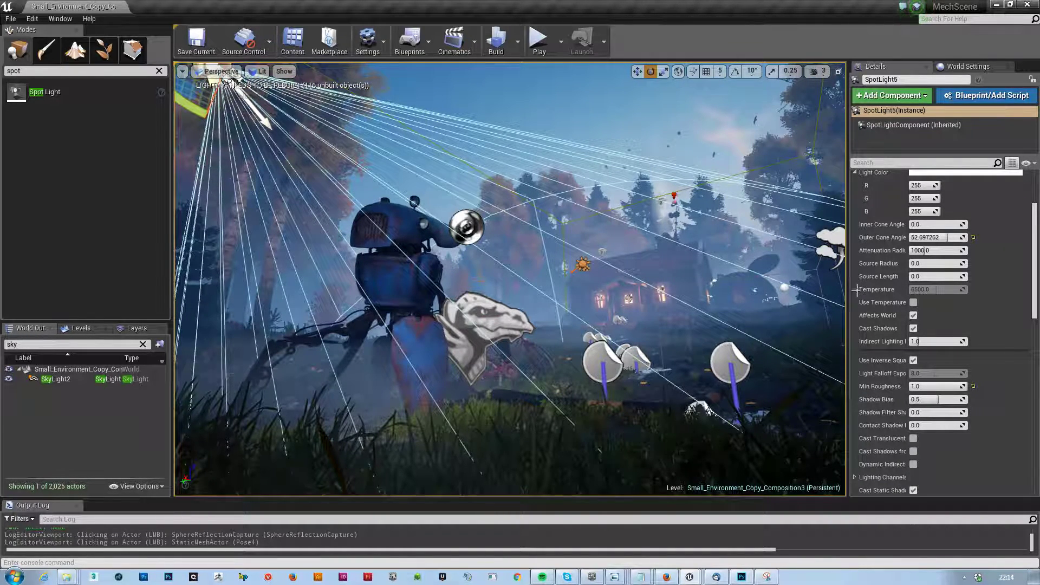
- Reset the spot light's minimum roughness to its default of 0.08 and reduce its intensity to about 3740
left_click(973, 387)
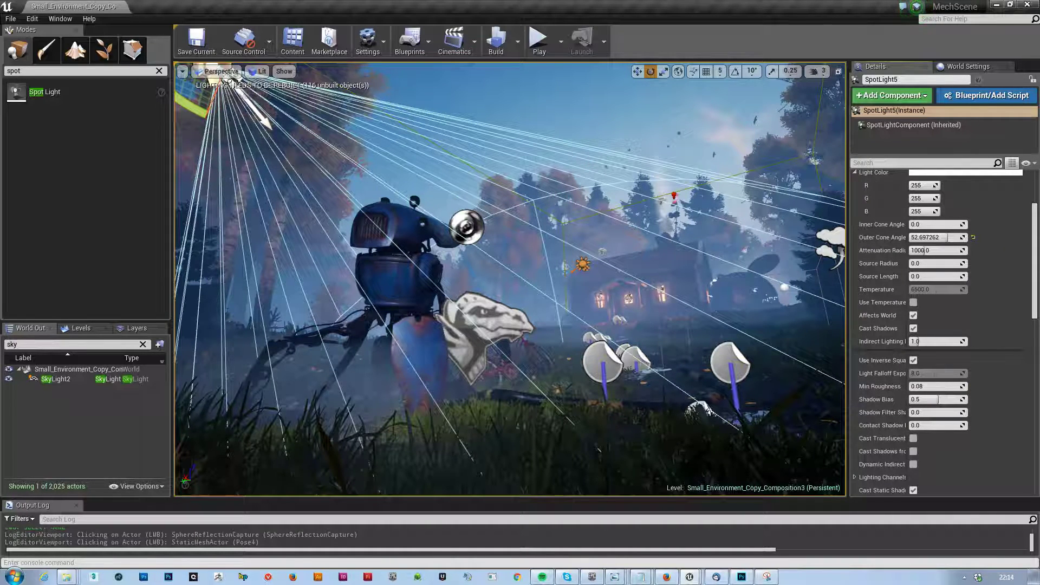
scroll(961, 260, "up", 3)
left_click_drag(922, 255, 913, 256)
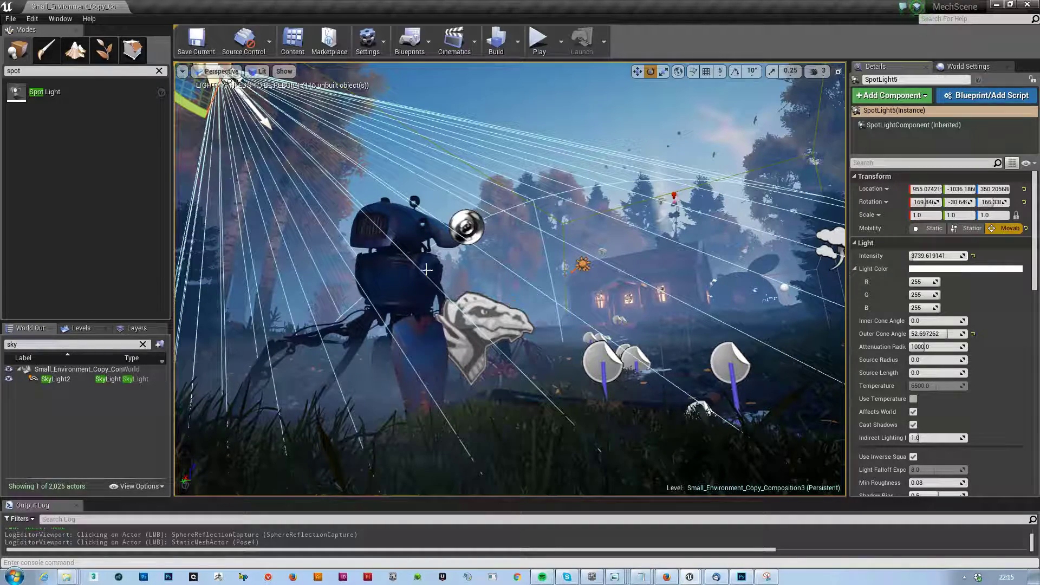
- Duplicate the spot light beside the mech and rotate the copy around its vertical axis to about -91.9°
right_click_drag(467, 296, 456, 305)
key("r")
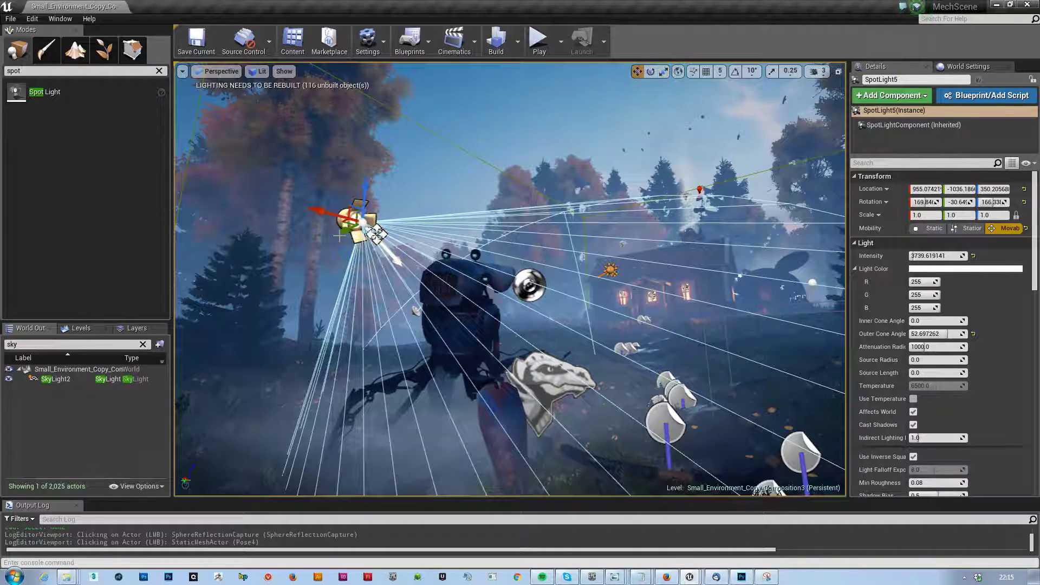
left_click_drag(347, 229, 283, 168, "alt")
right_click_drag(282, 169, 357, 255)
left_click_drag(538, 286, 428, 346)
left_click_drag(503, 350, 558, 341)
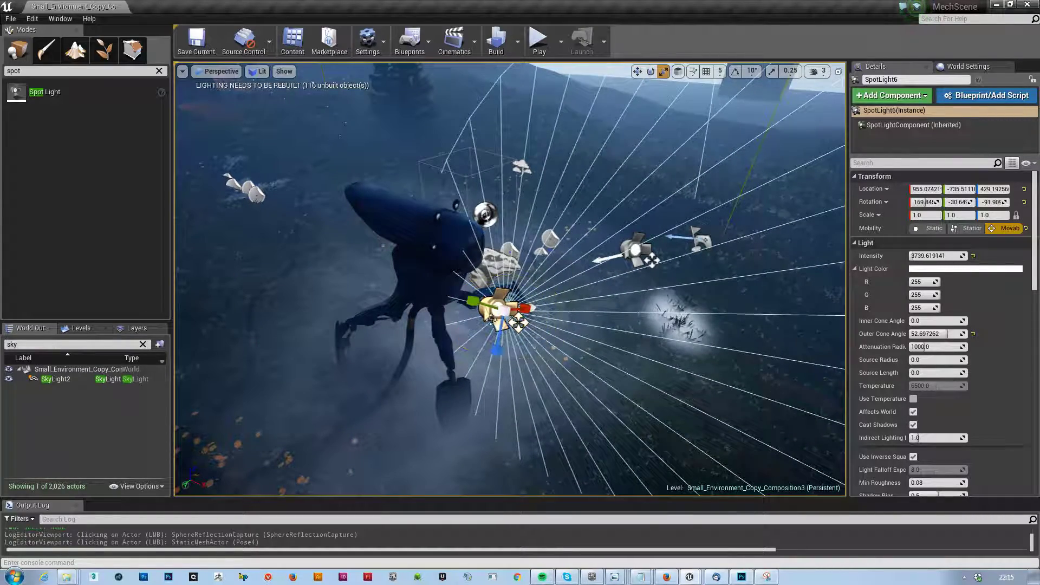
- Move the duplicated spot light to about 845.5, -595.9, 572.5 and set its source radius to about 4.6
left_click_drag(501, 319, 229, 324)
right_click_drag(229, 324, 184, 320)
mouse_move(509, 300)
right_mouse_down()
mouse_move(411, 292)
mouse_move(461, 284)
mouse_move(509, 300)
right_mouse_up()
key("1")
key("2")
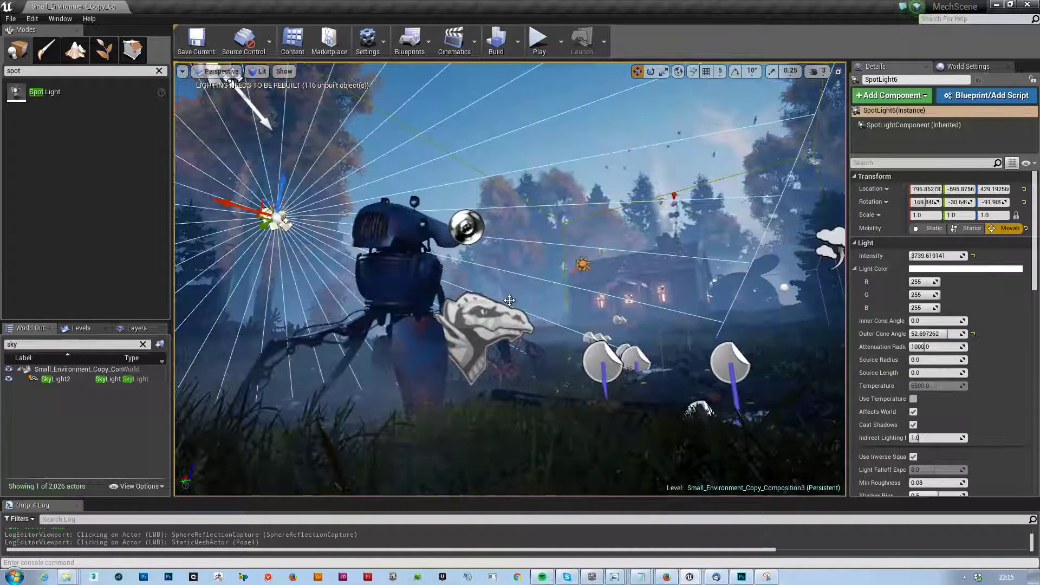
left_click_drag(226, 203, 189, 194)
left_click_drag(251, 180, 264, 104)
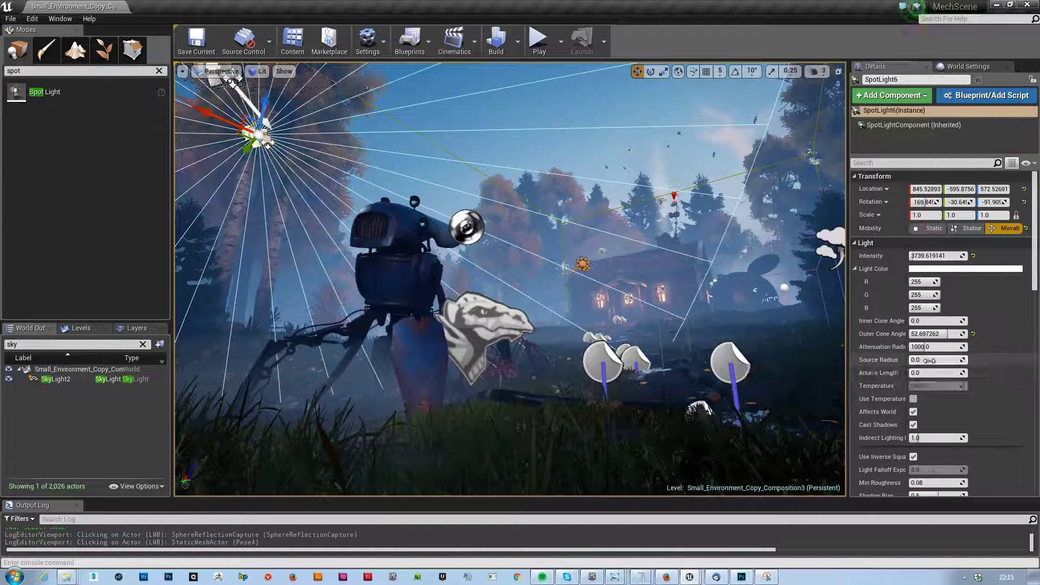
left_click_drag(940, 360, 953, 360)
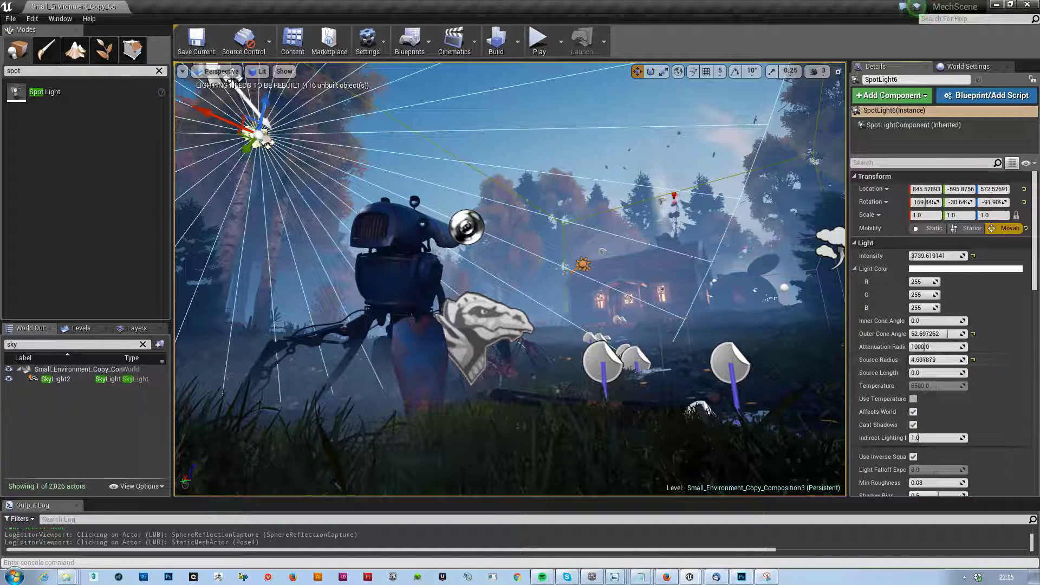
- Set the duplicated spot light's source radius to about 82.6 and intensity to 100000, and move it to about 904, -595.9, 519.1
left_click_drag(953, 359, 964, 359)
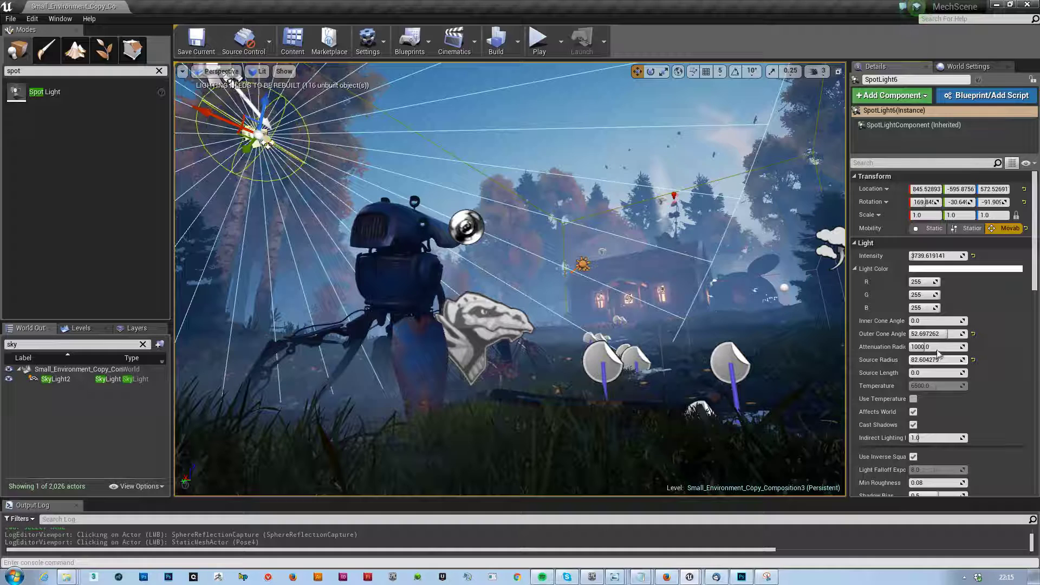
left_click_drag(915, 256, 961, 255)
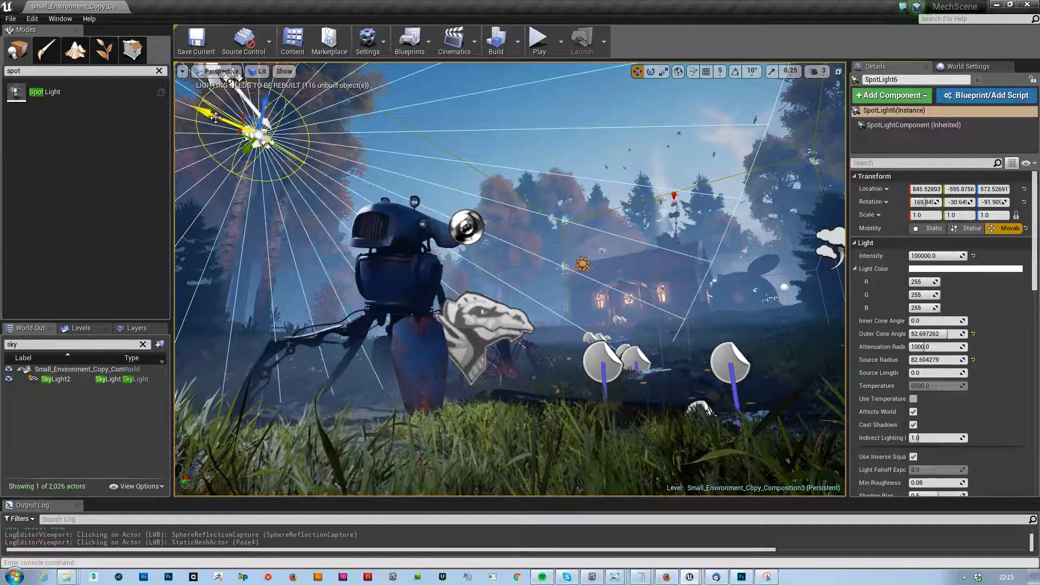
left_click_drag(217, 115, 190, 139)
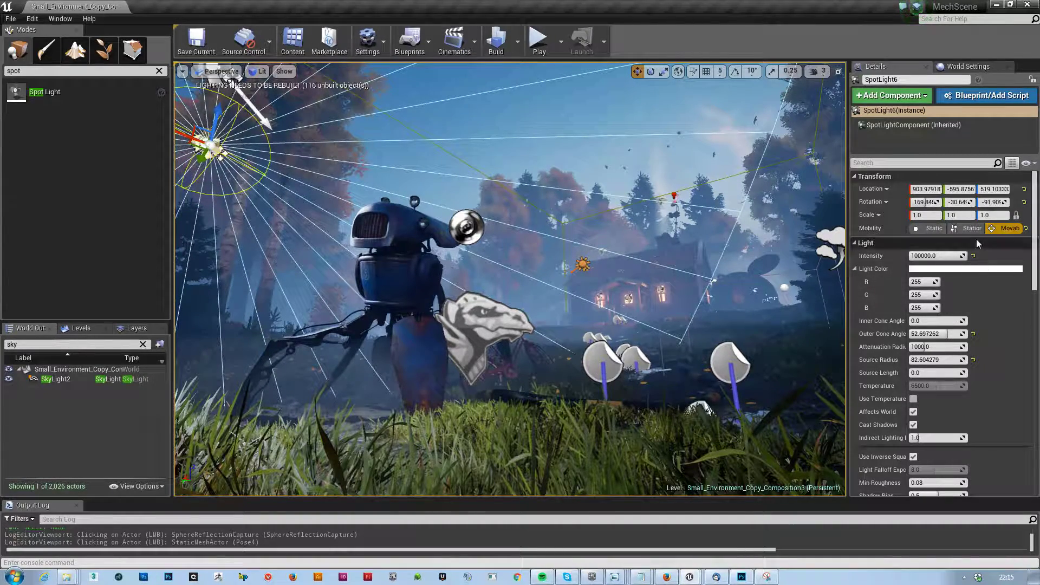
- Change the spot light's colour to light blue with R 102, G 222, B 255
left_click(921, 268)
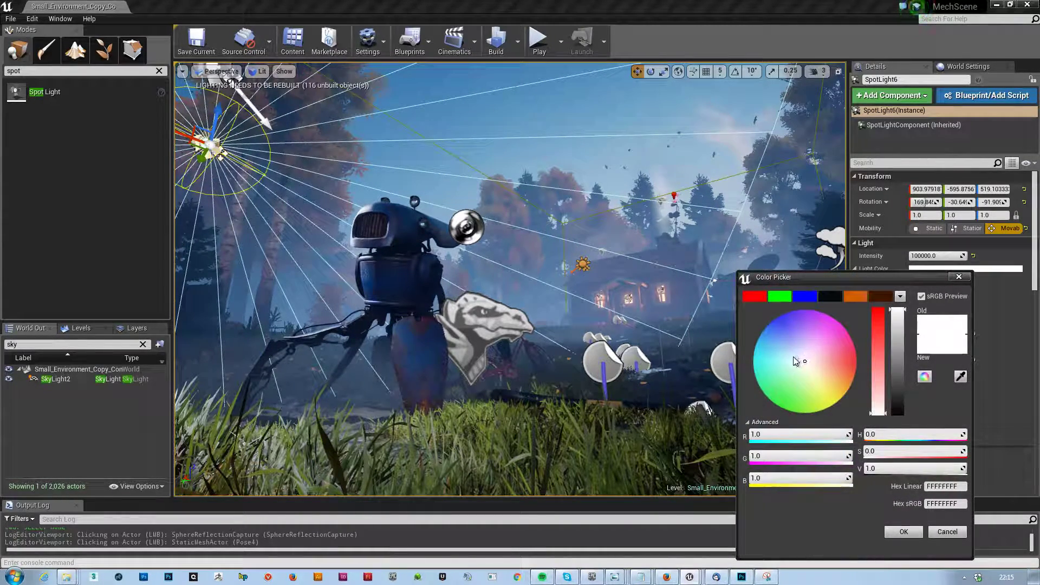
mouse_move(791, 352)
left_mouse_down()
mouse_move(782, 343)
mouse_move(774, 354)
left_mouse_up()
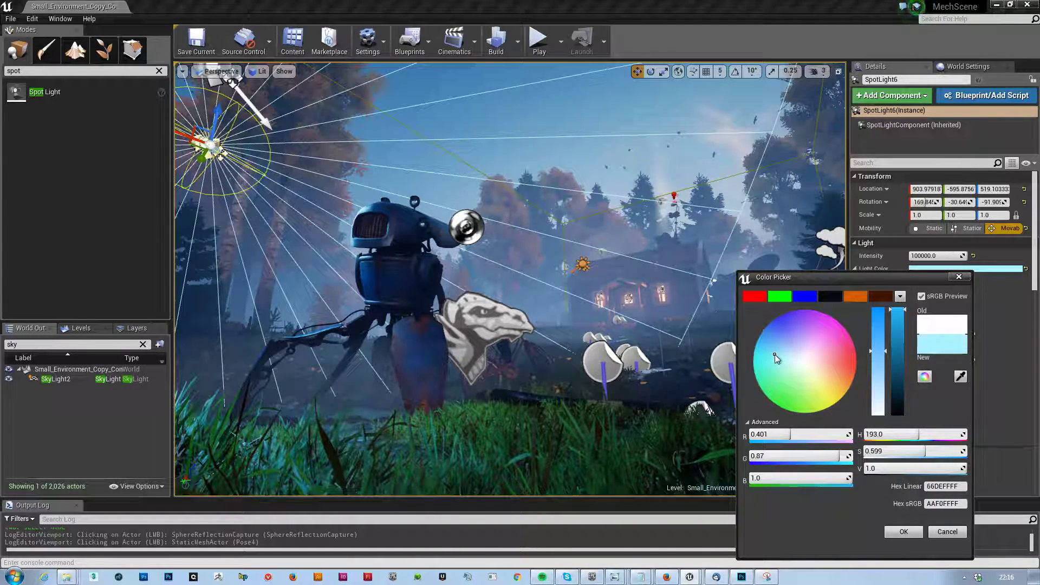
left_click(901, 532)
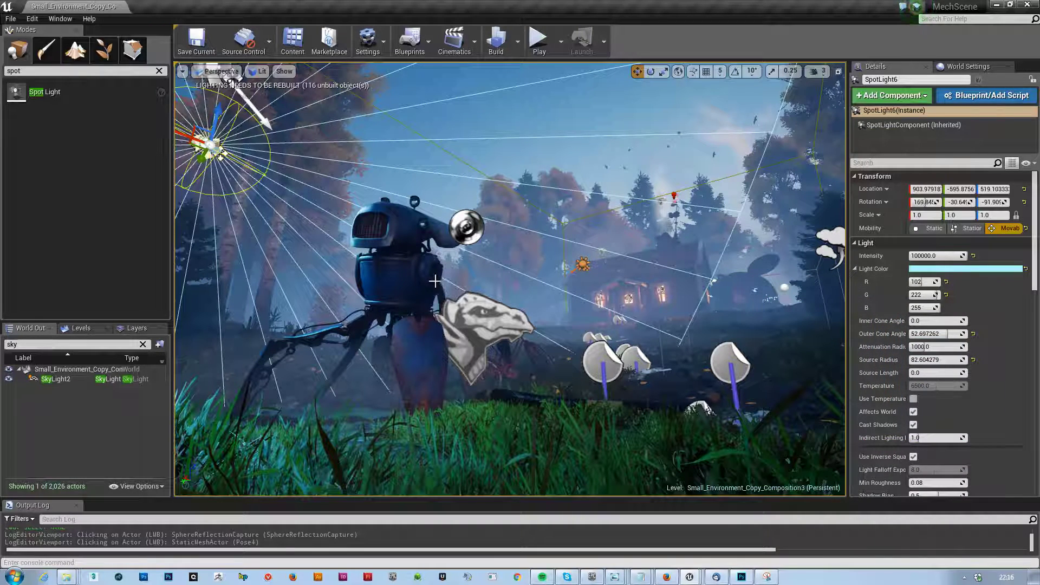
- Check the mech with the editor icons hidden and reduce the spot light's intensity to about 21016
key("g")
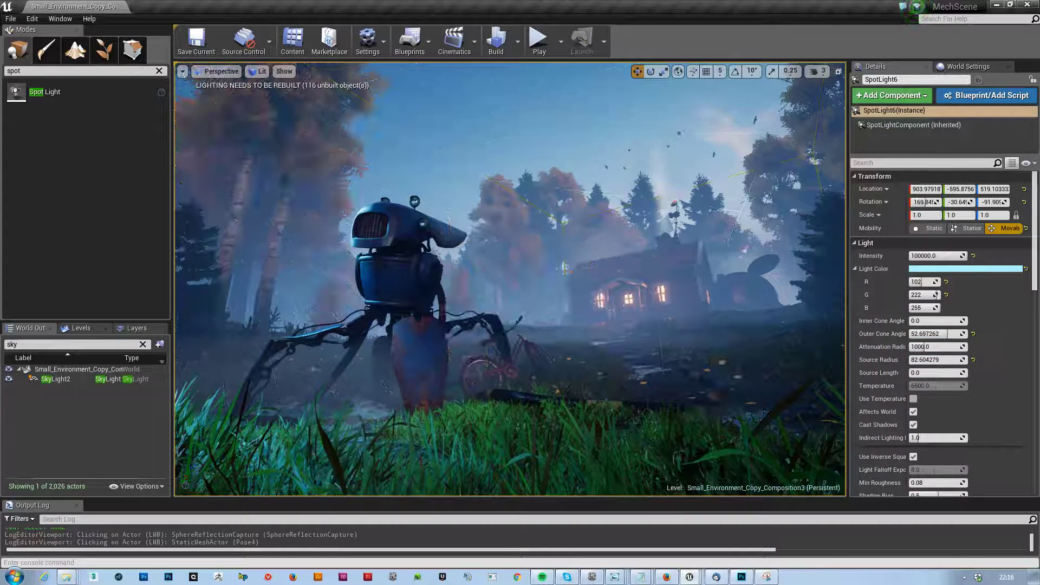
right_click_drag(552, 301, 572, 293)
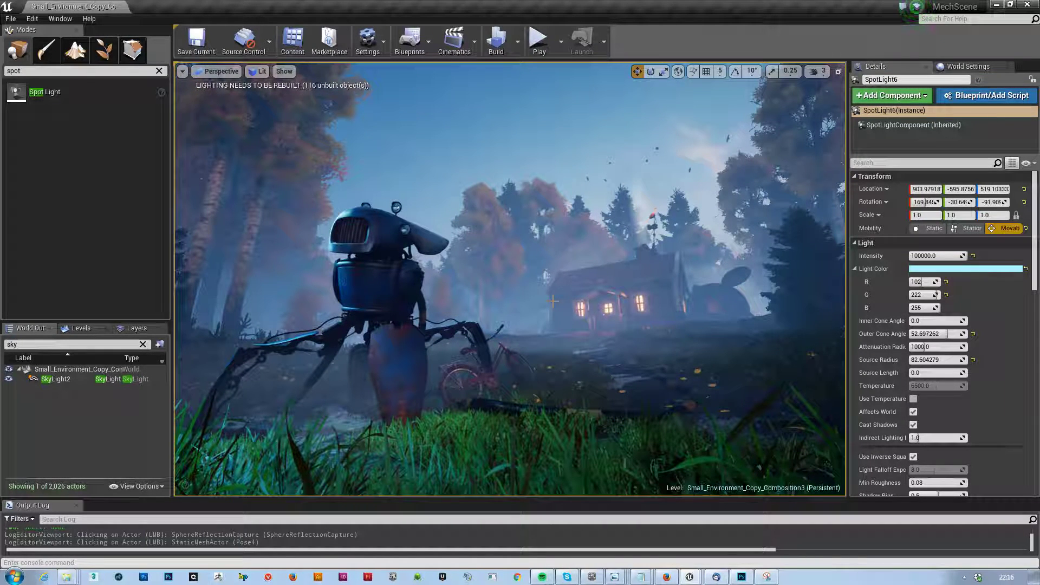
right_click_drag(552, 301, 533, 309)
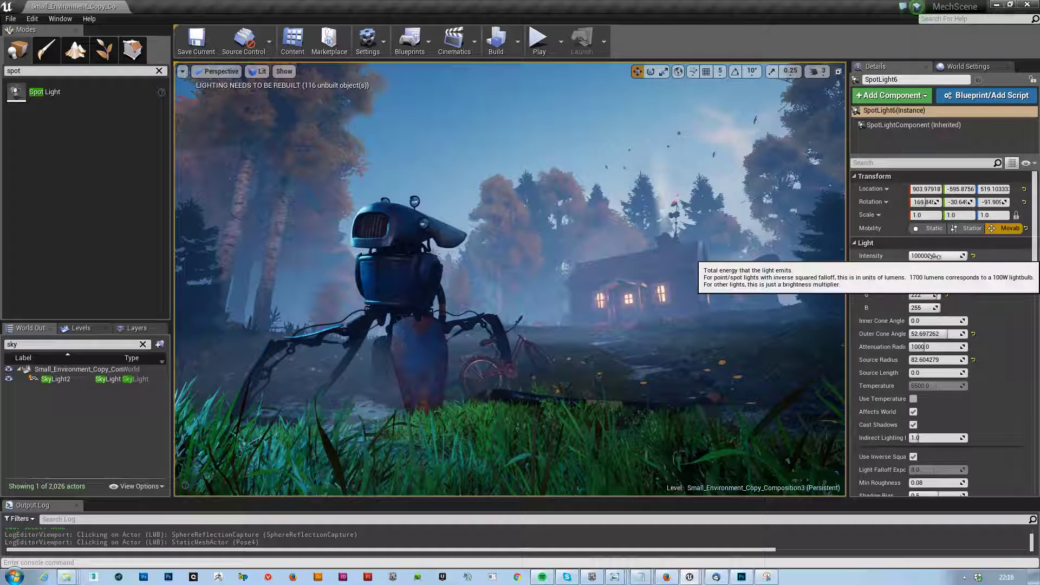
mouse_move(937, 255)
left_mouse_down()
mouse_move(899, 256)
mouse_move(921, 256)
left_mouse_up()
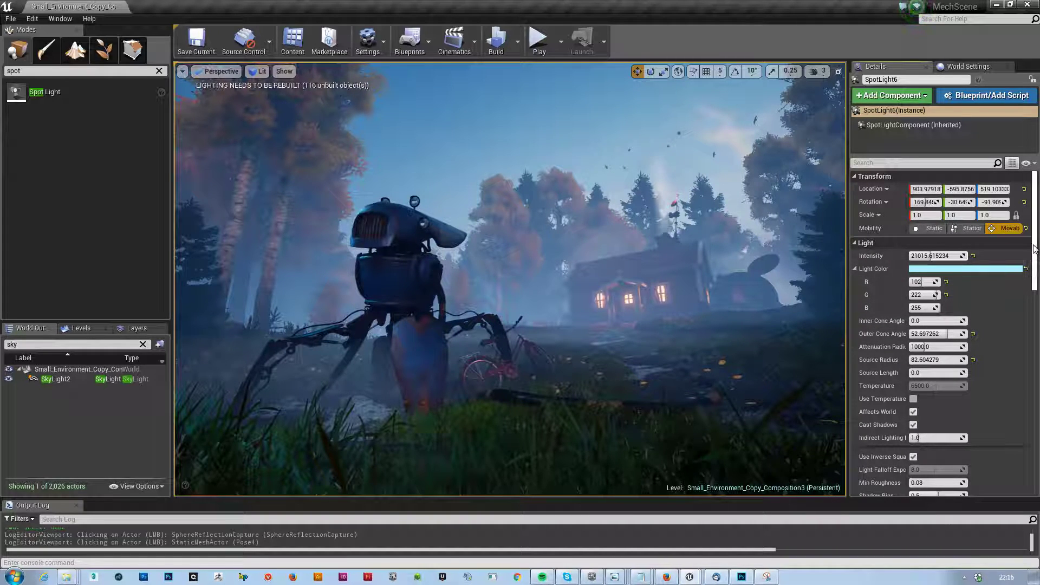
- Find the spot light's lighting channels by filtering its properties for "cha", and switch it from Channel 0 to Channel 1
scroll(1026, 356, "down", 10)
scroll(1026, 366, "down", 3)
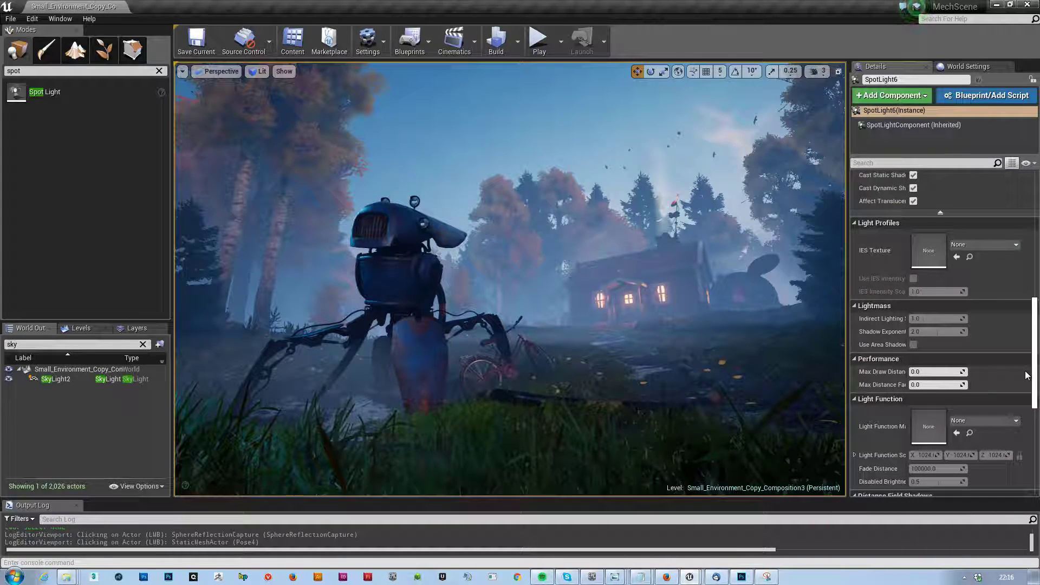
scroll(1026, 373, "down", 8)
left_click_drag(1030, 423, 1027, 161)
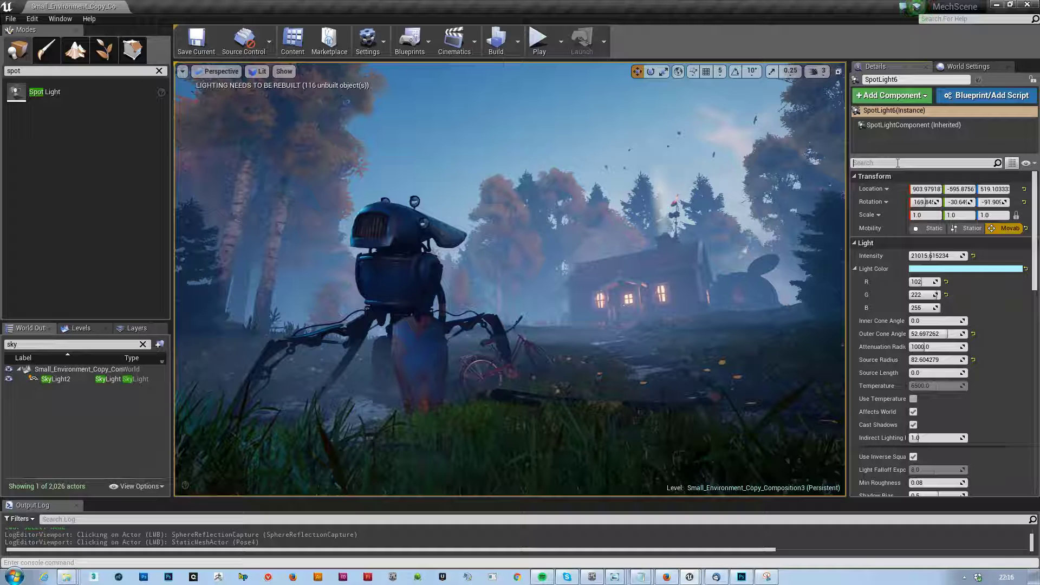
left_click(897, 162)
type("cha")
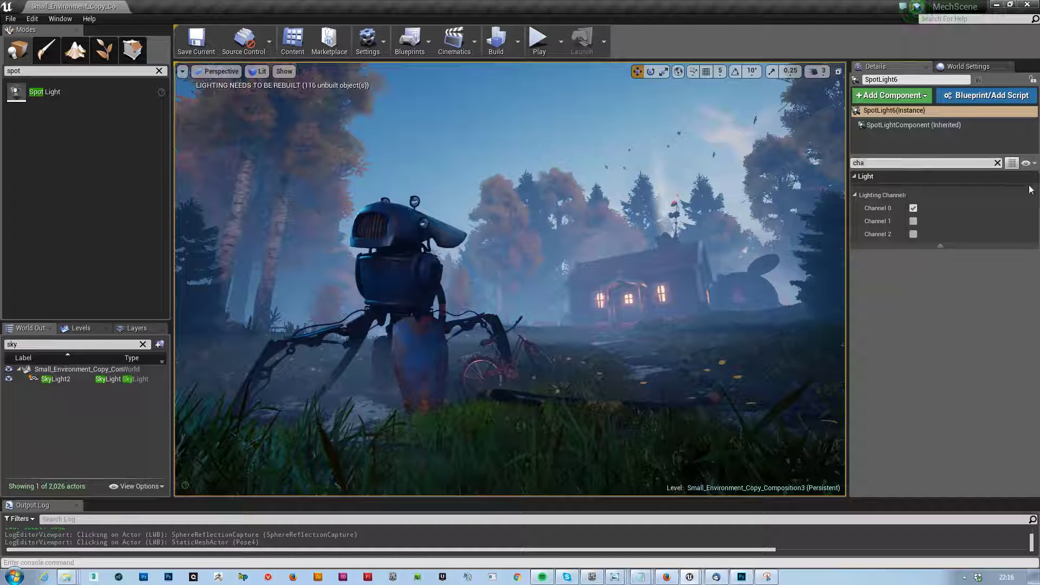
left_click(914, 208)
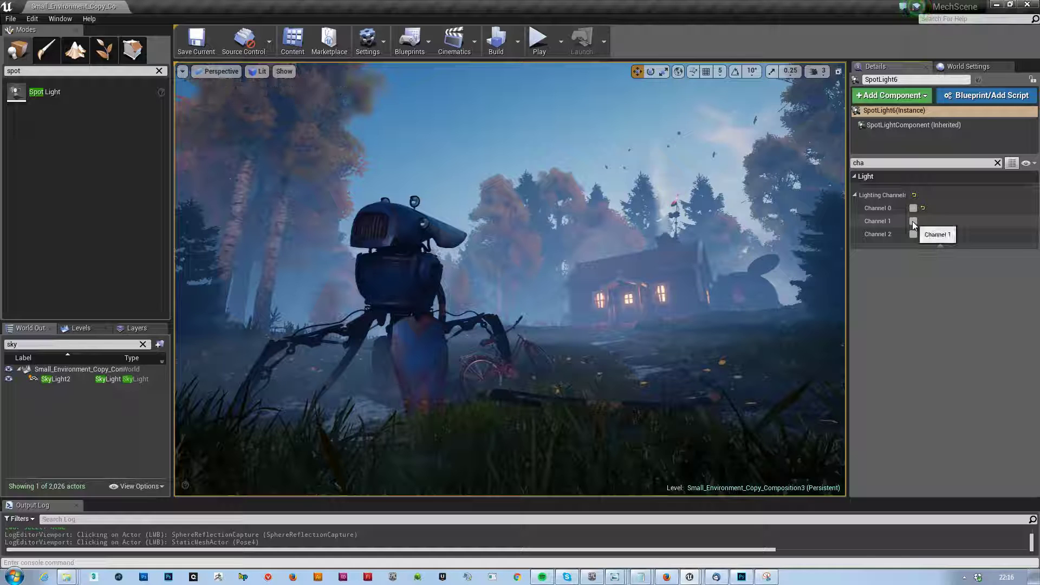
left_click(912, 221)
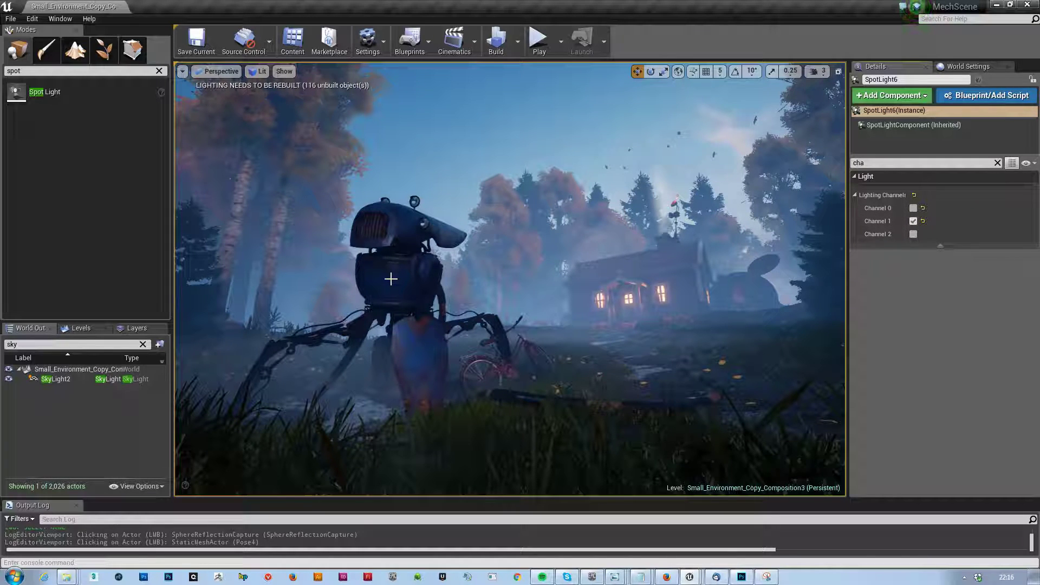
- Assign the mech to lighting Channel 1 instead of Channel 0 and deselect it
left_click(391, 279)
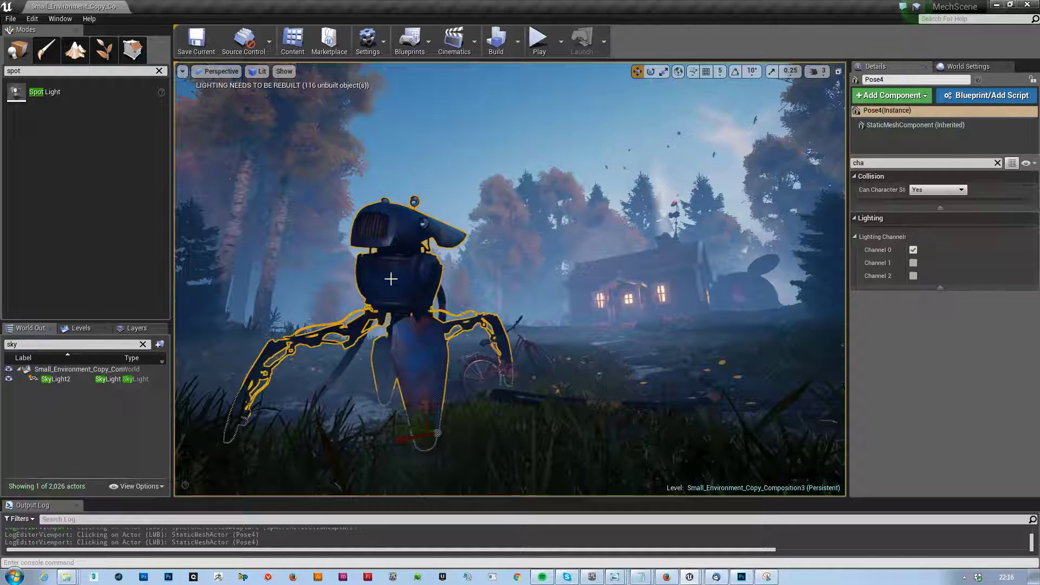
left_click(913, 250)
left_click(913, 262)
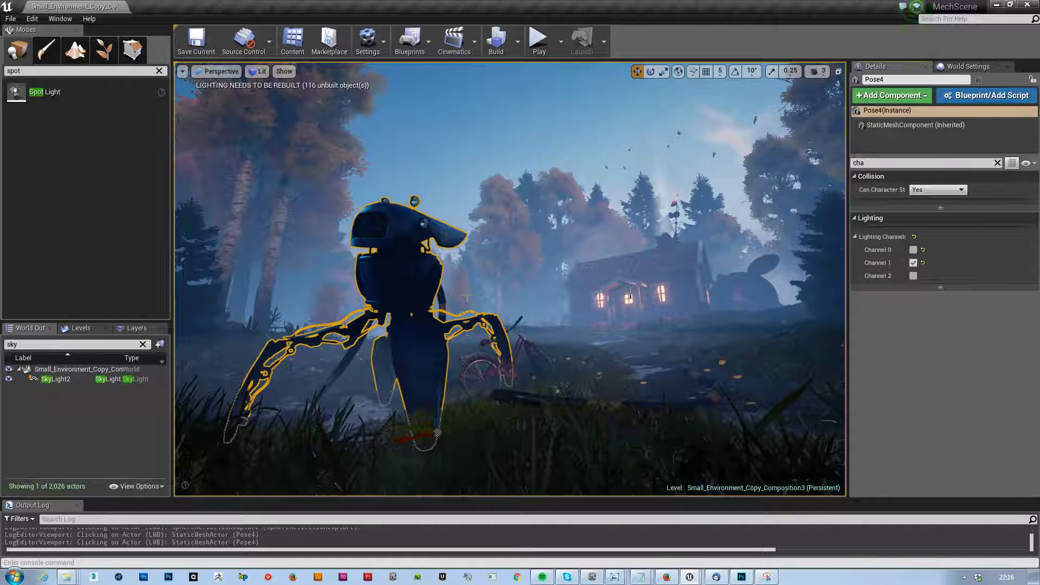
key("Escape")
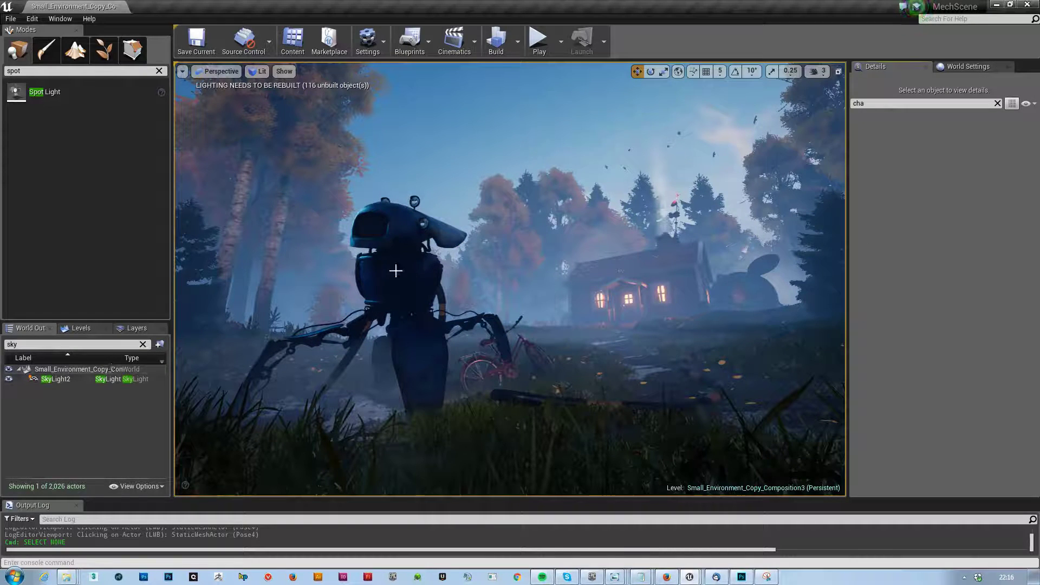
- Reselect the light blue spot light beside the mech, clear the property filter and set its intensity to 100000
right_click_drag(423, 258, 401, 266)
key("g")
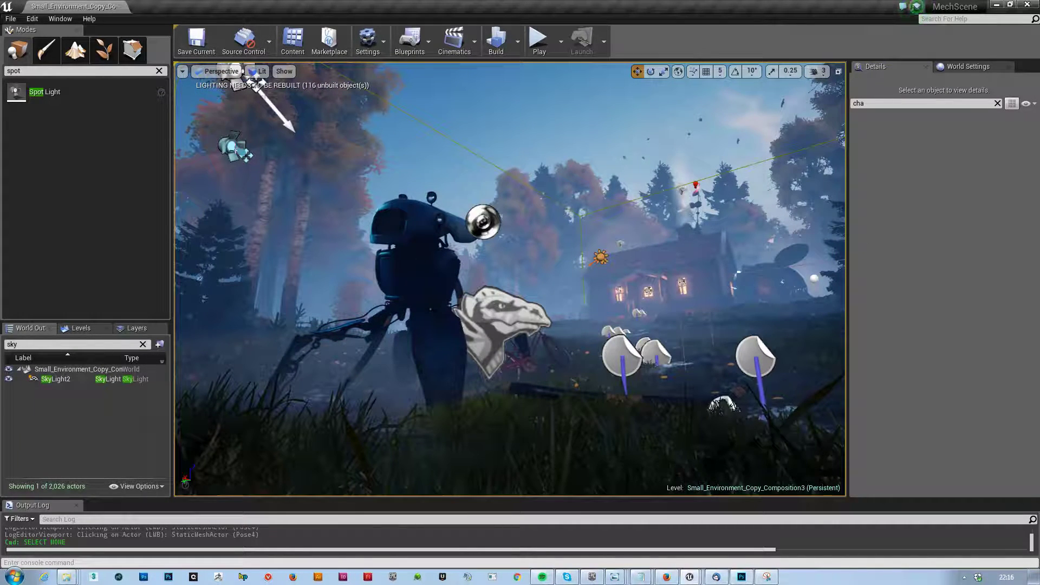
left_click(234, 147)
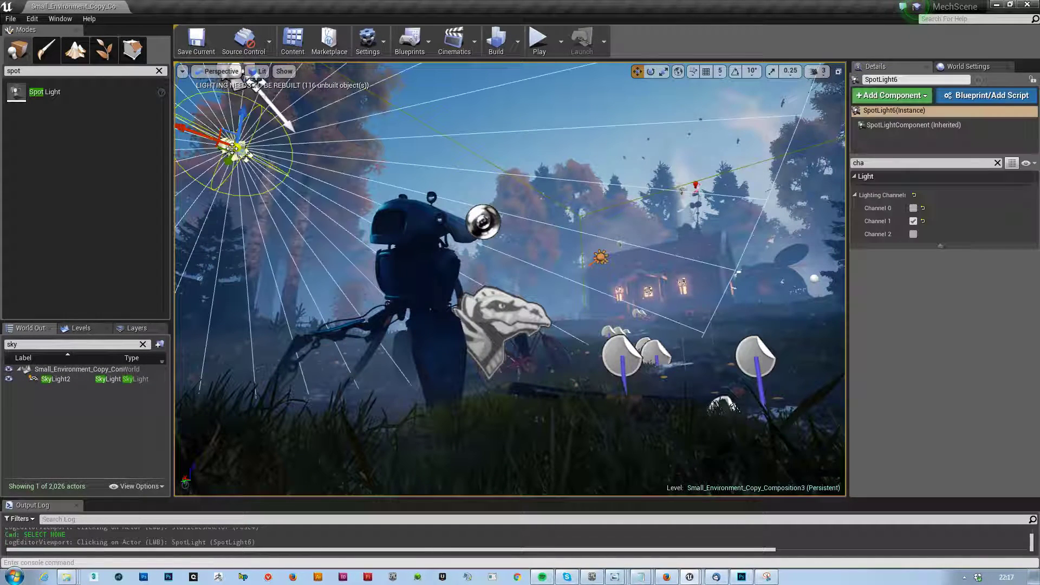
left_click(996, 163)
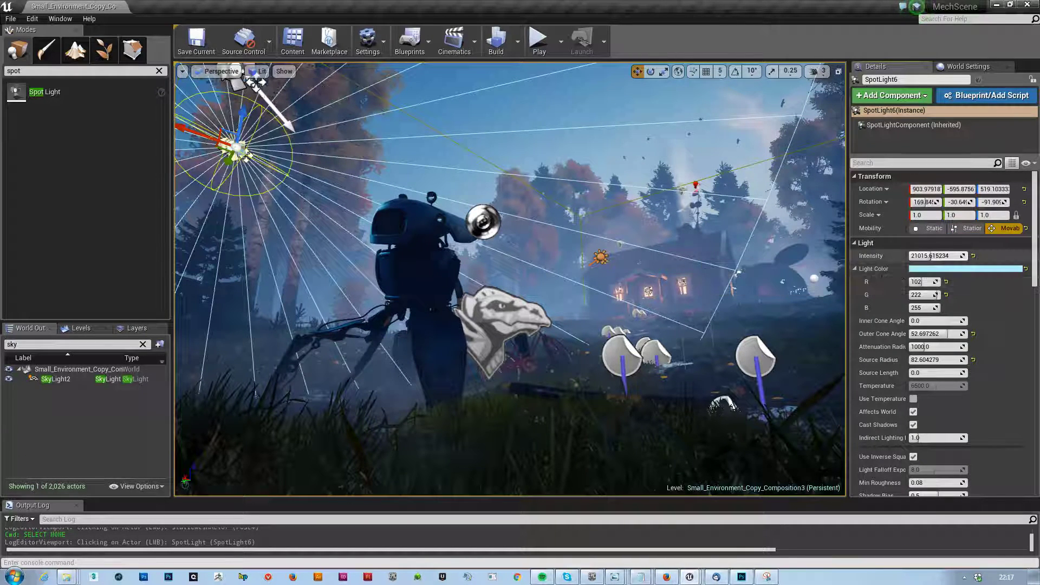
left_click(930, 256)
type("100000")
key("Return")
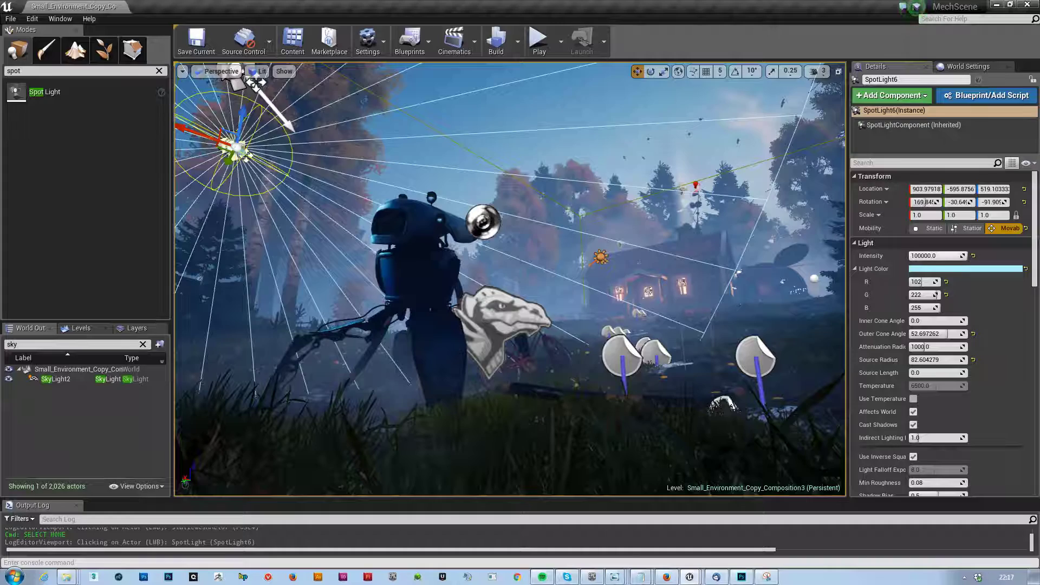
- Raise the spot light to a height of about 546.1 and check the mech with the editor icons hidden
left_click_drag(242, 113, 243, 106)
right_click_drag(243, 106, 215, 96)
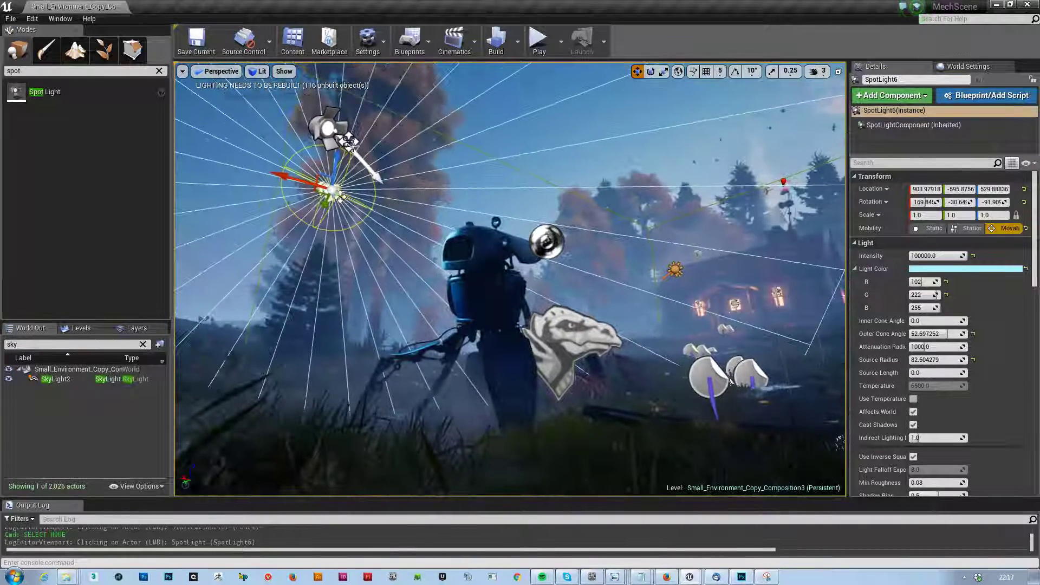
left_click_drag(334, 162, 357, 164)
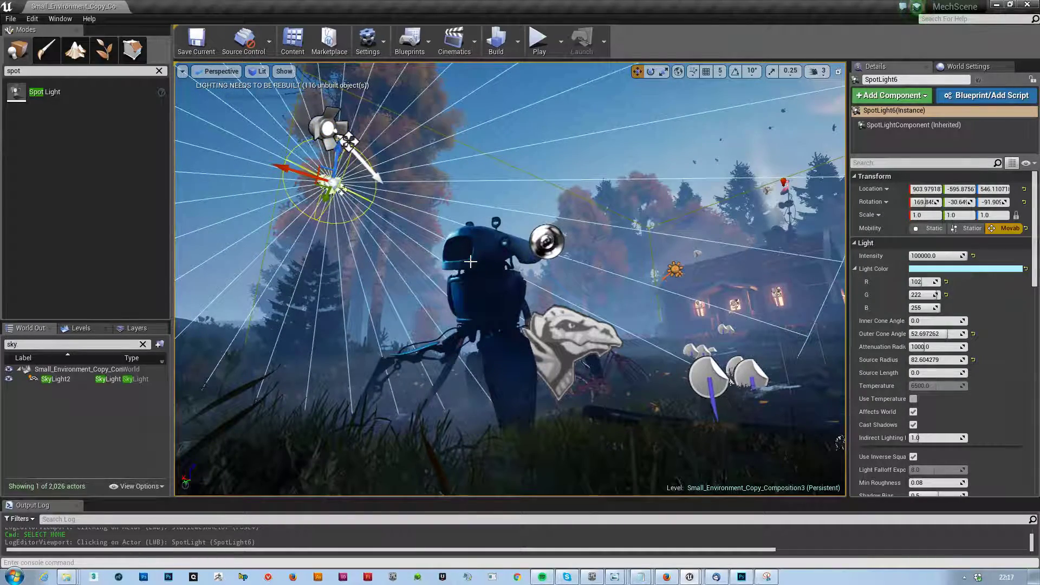
right_click_drag(470, 262, 470, 262)
key("g")
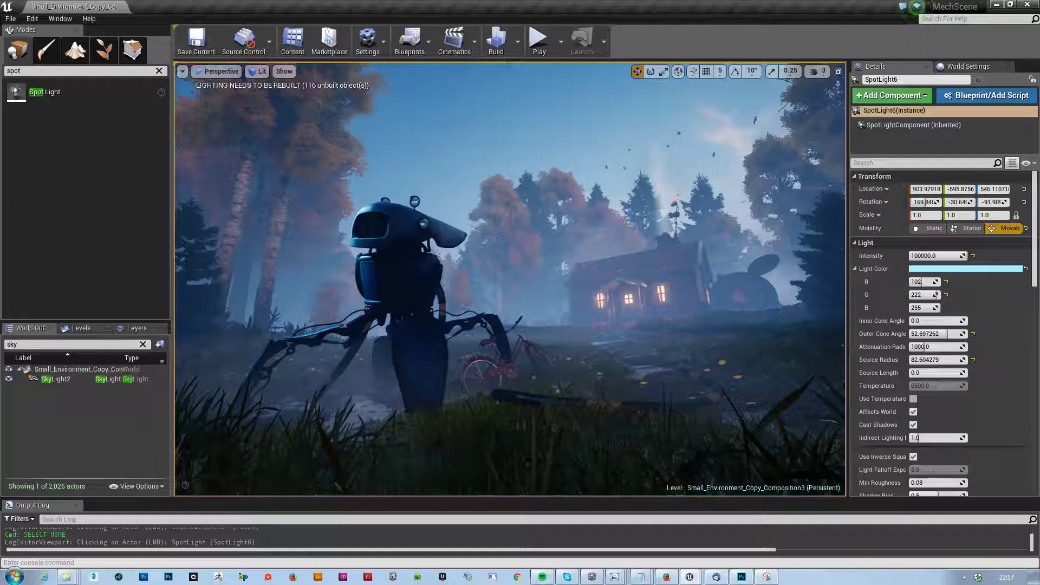
- Duplicate the light blue spot light to the mech's other side and rotate the copy around its vertical axis to about 2.3°
key("f")
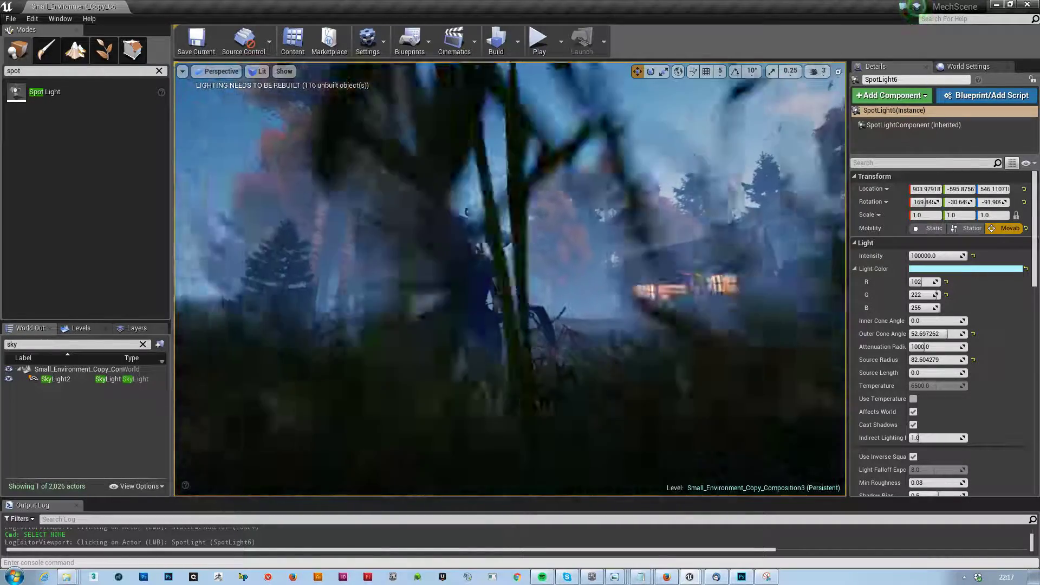
key("g")
right_click_drag(301, 174, 301, 175)
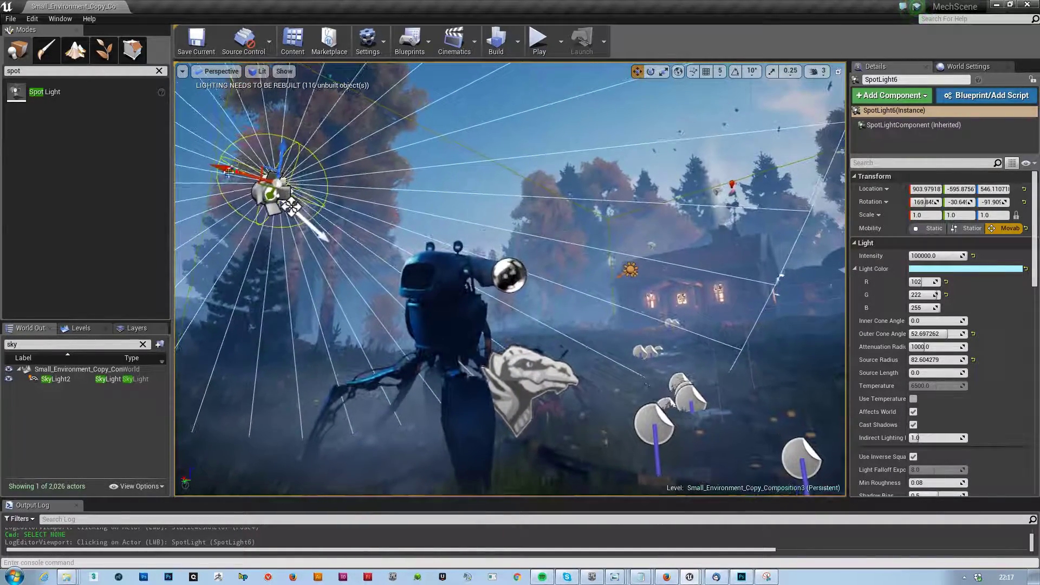
left_click_drag(234, 171, 482, 255, "alt")
key("e")
right_click_drag(482, 255, 495, 262)
key("w")
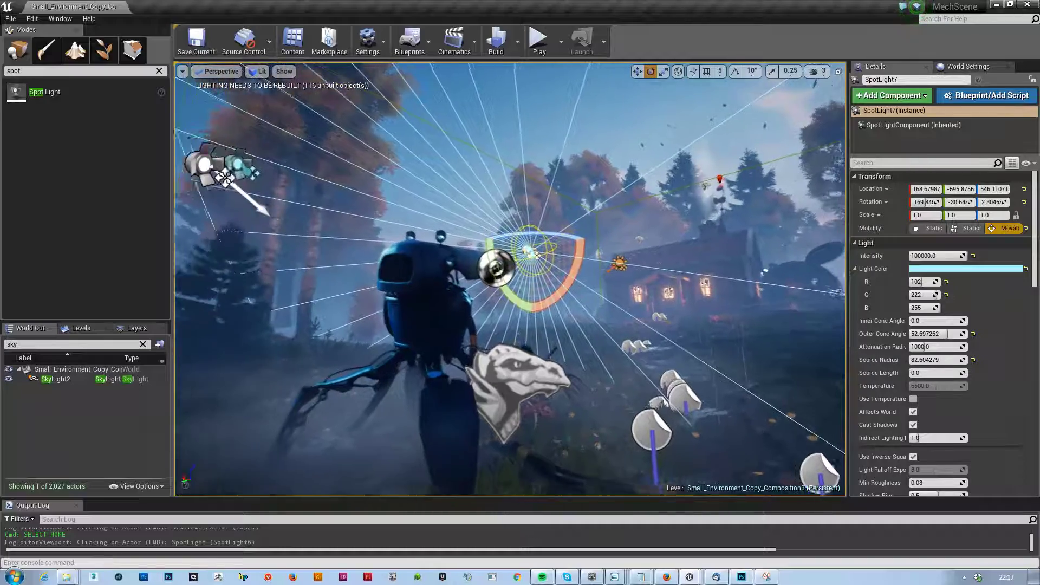
- Move the new spot light copy along Y to about -786 and check it from the saved camera view without icons
scroll(503, 248, "up", 2)
key("w")
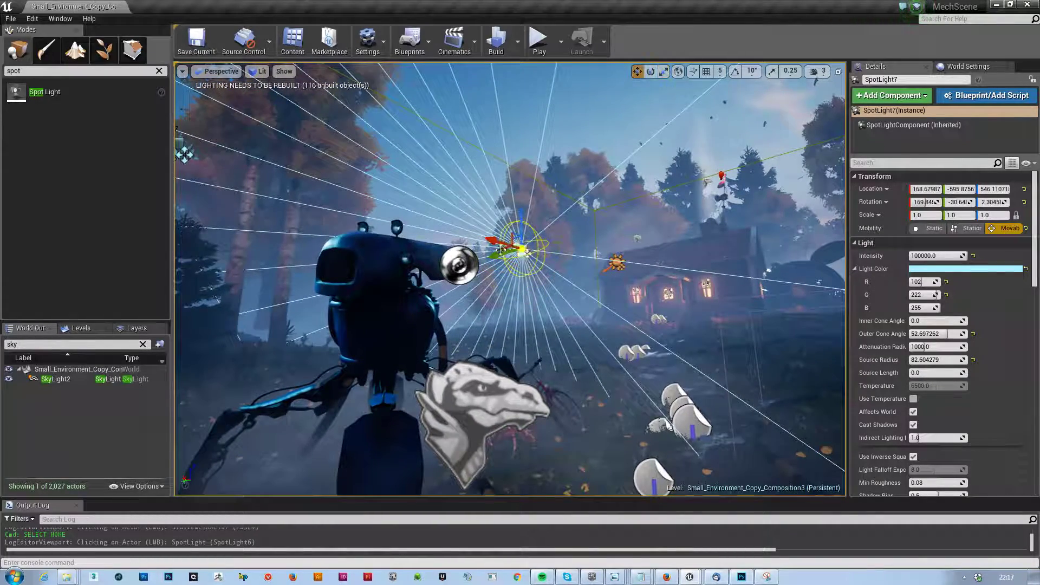
left_click_drag(502, 247, 543, 255)
key("g")
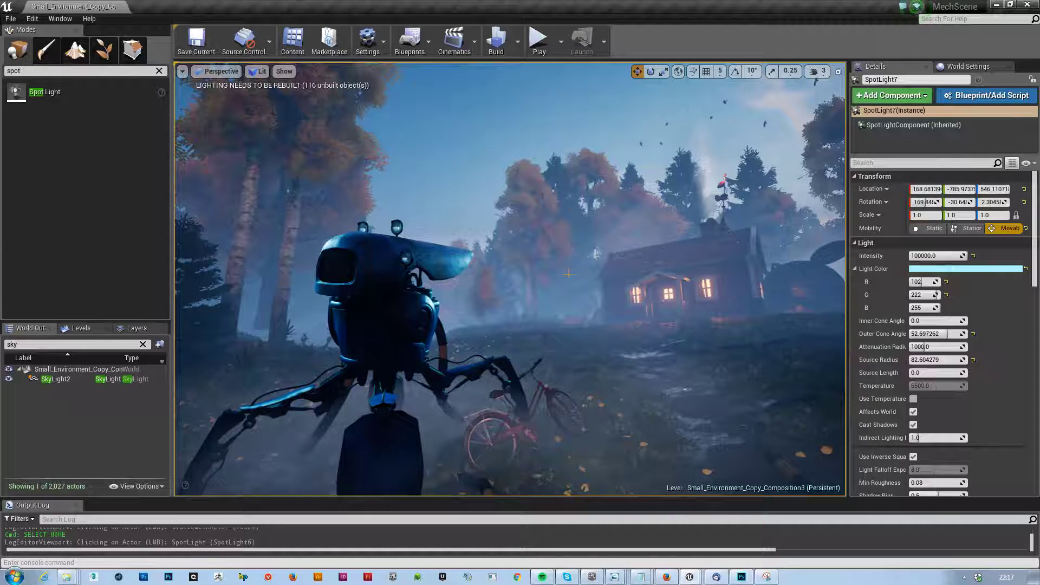
key("1")
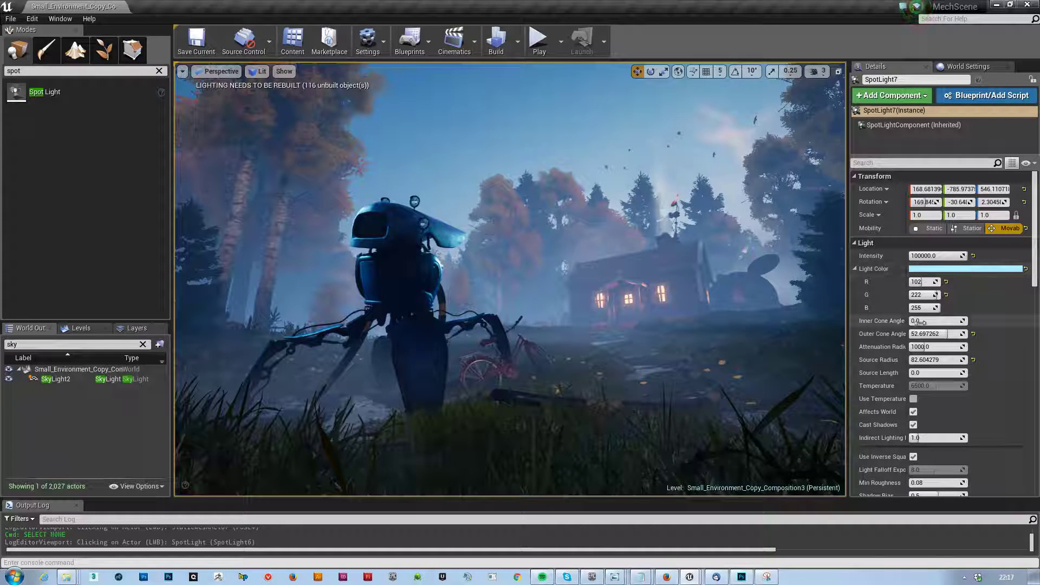
- Enable colour temperature on the new spot light copy, set it to about 2739 and change the light colour to white
left_click(913, 400)
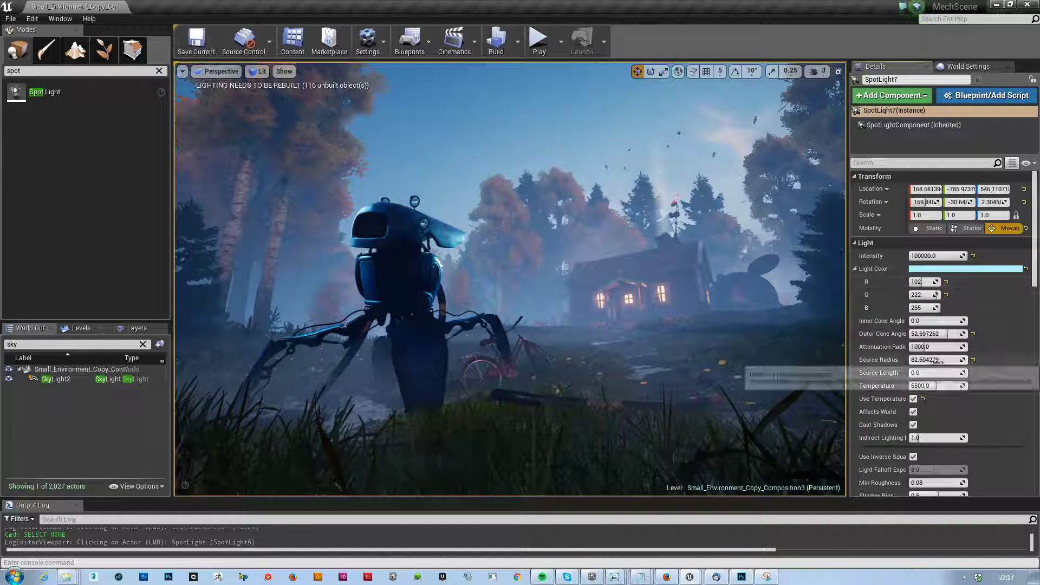
mouse_move(935, 386)
left_mouse_down()
mouse_move(912, 386)
mouse_move(946, 385)
left_mouse_up()
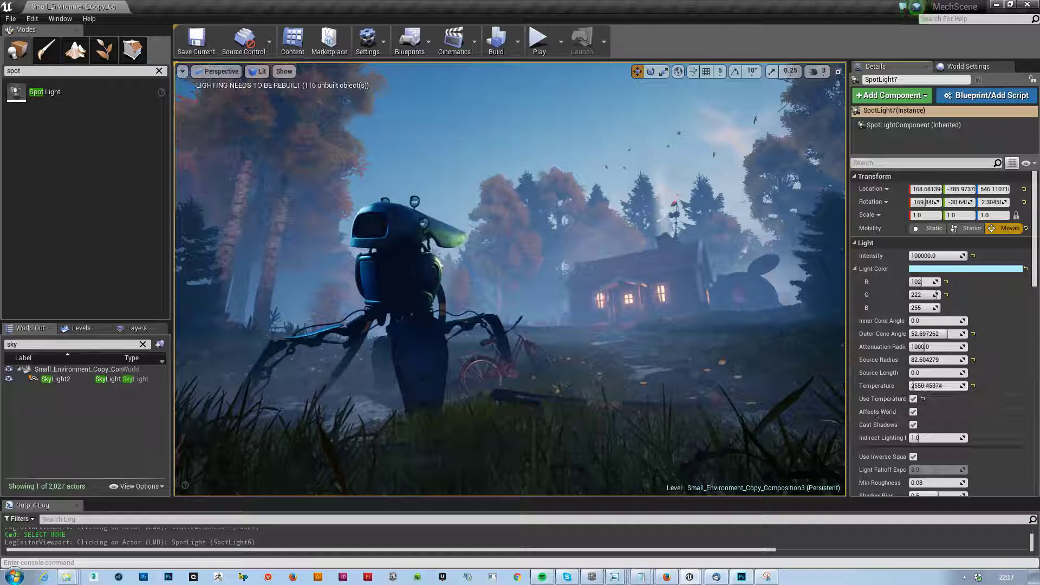
left_click(954, 271)
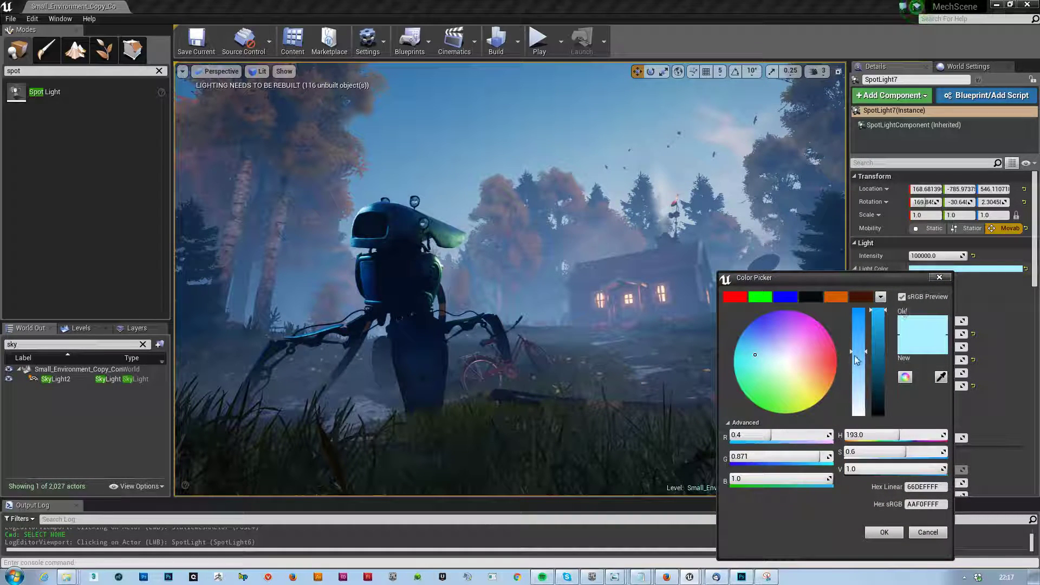
left_click_drag(858, 350, 858, 415)
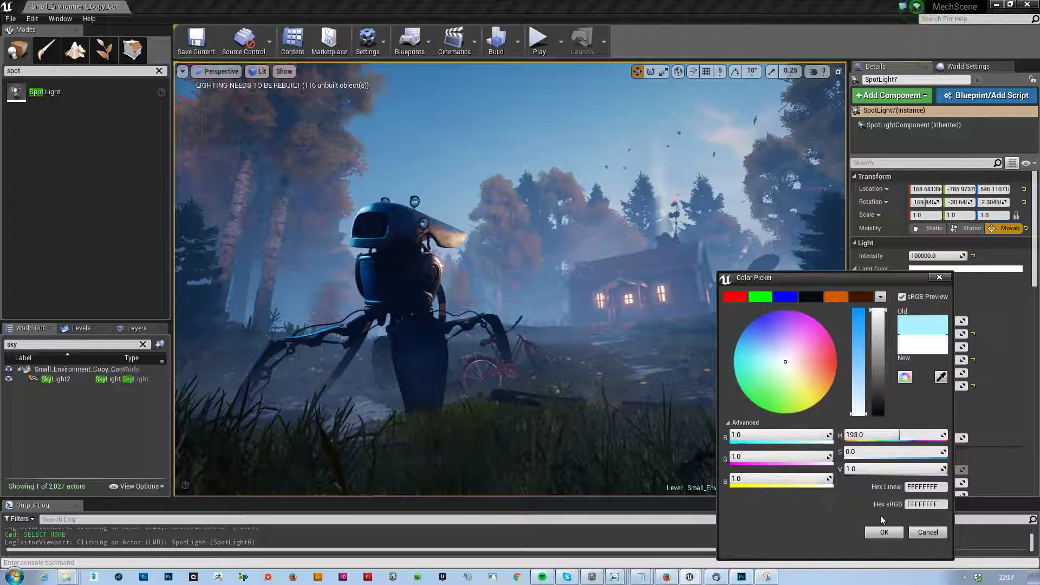
left_click(883, 532)
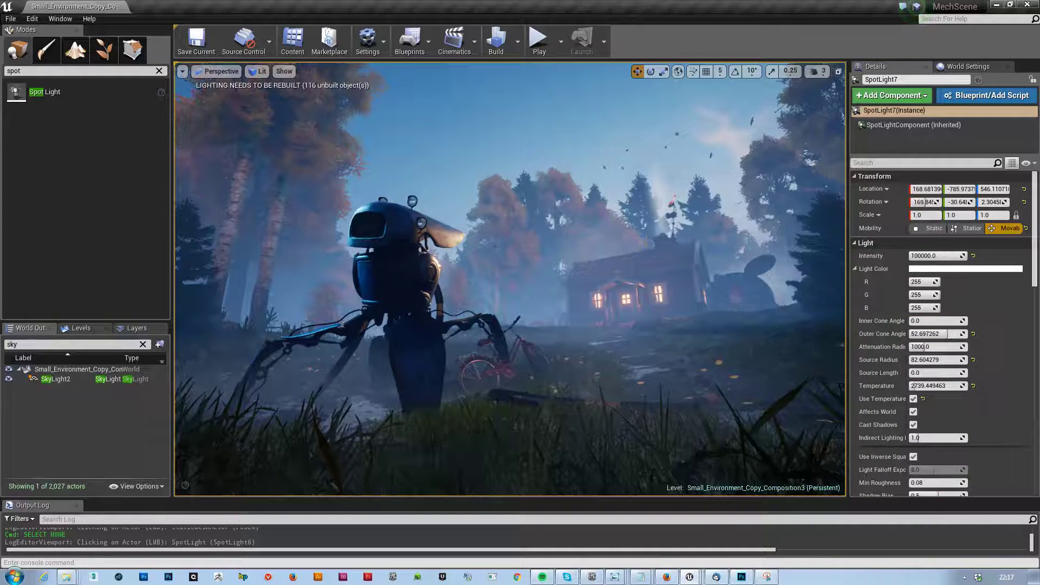
- Move the warm spot light to about Y -1063, Z 584 and rotate it around its vertical axis to about 32.1°
key("g")
left_click_drag(559, 192, 562, 179)
left_click_drag(527, 229, 615, 229)
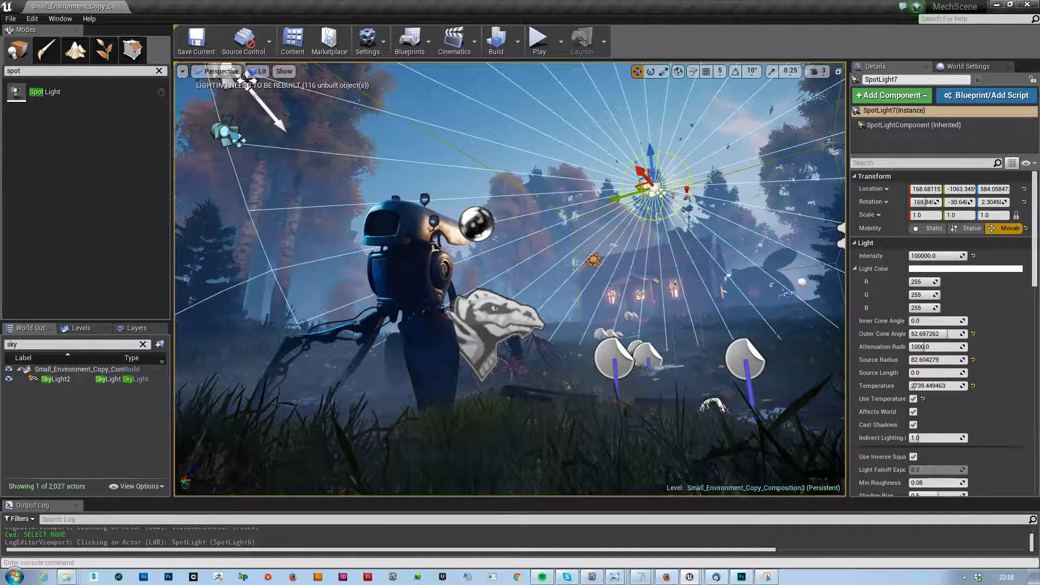
key("e")
left_click_drag(665, 161, 602, 173)
left_click_drag(647, 212, 684, 155)
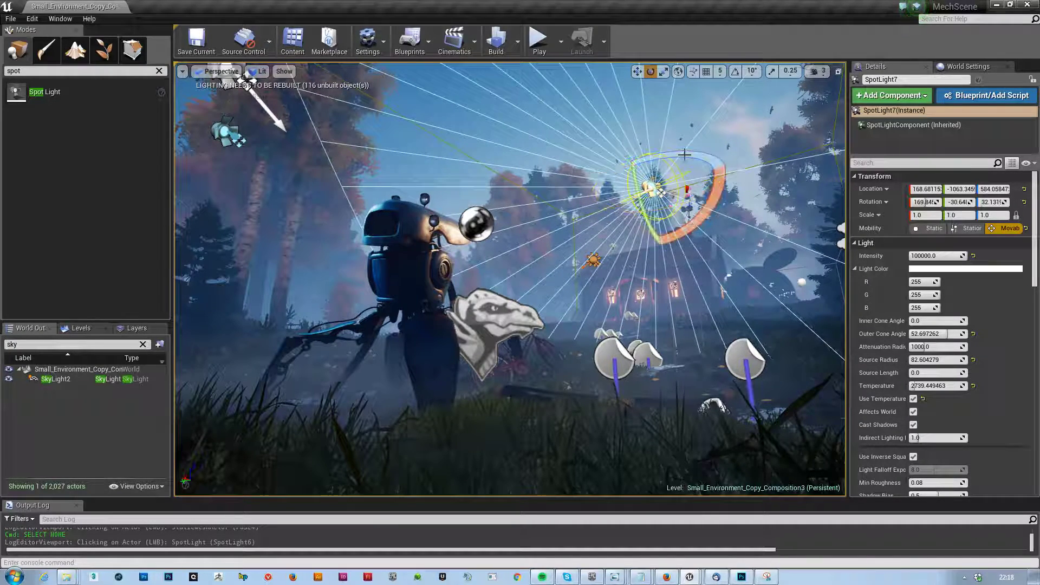
key("g")
key("g")
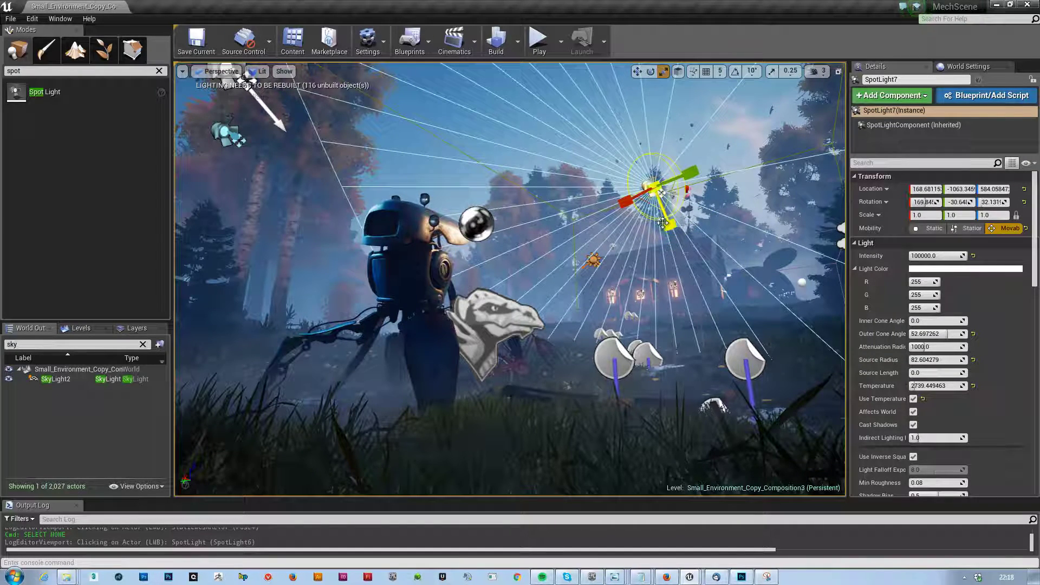
- Move the warm spot light to about Y -1209, Z 483, rotate it to about 55.4° and check the mech without editor icons
left_click_drag(650, 153, 737, 215)
key("e")
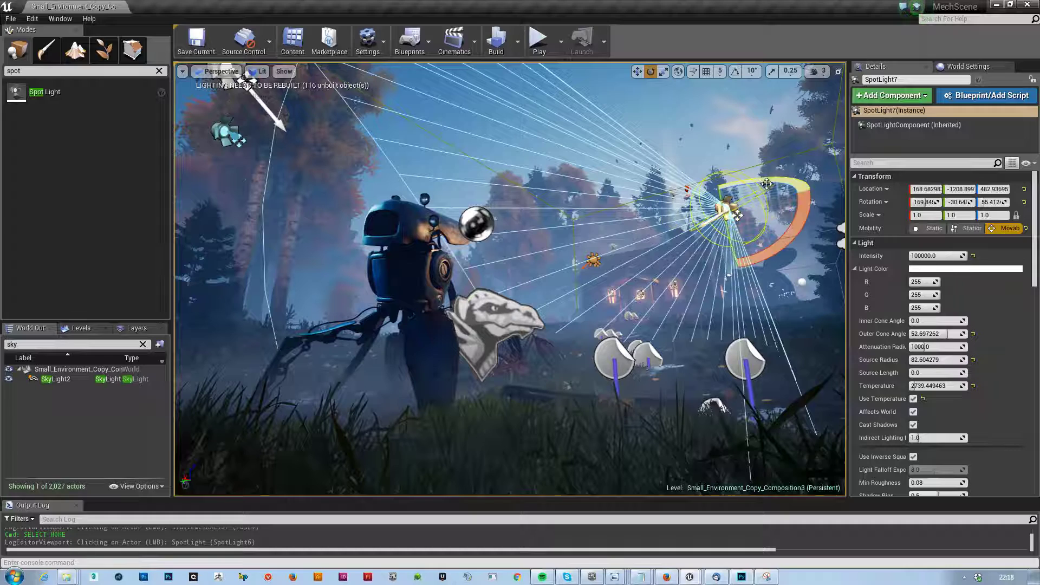
key("g")
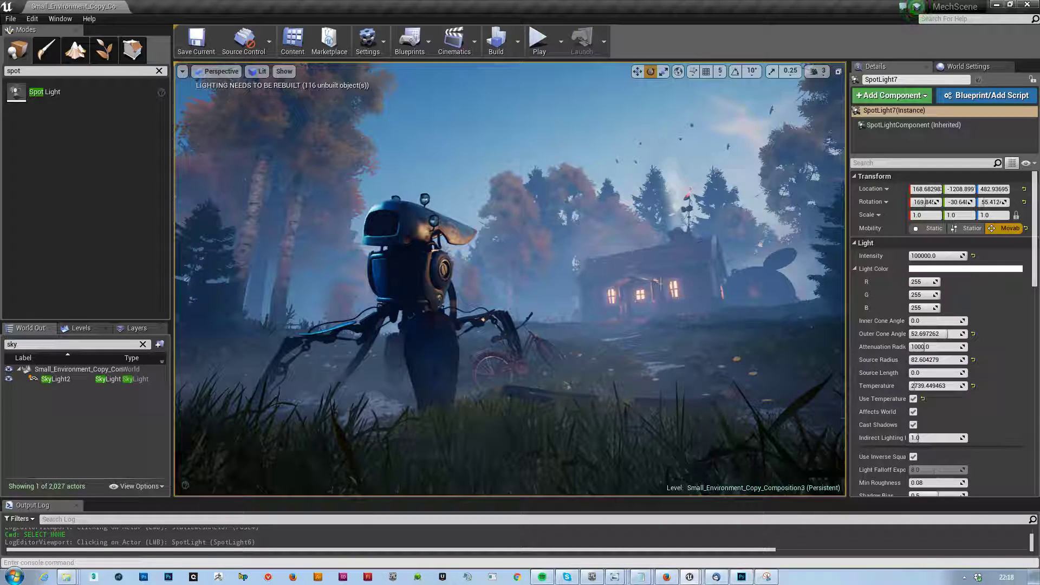
right_click_drag(509, 279, 524, 283)
right_click_drag(659, 282, 663, 281)
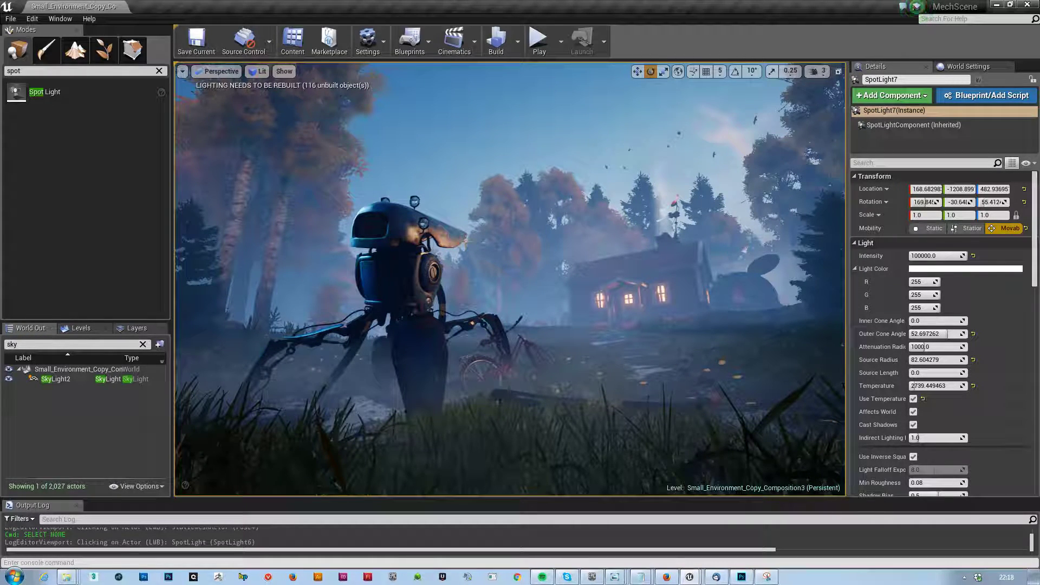
key("2")
key("1")
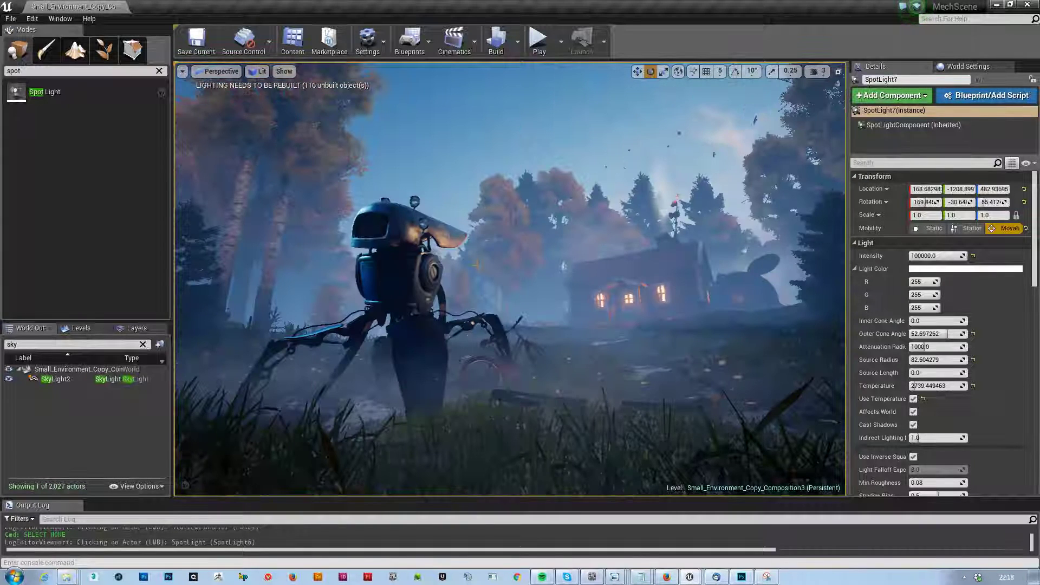
- From the saved house view, place a point light in front of the house at a height of about 537.5 and disable its shadow casting
key("2")
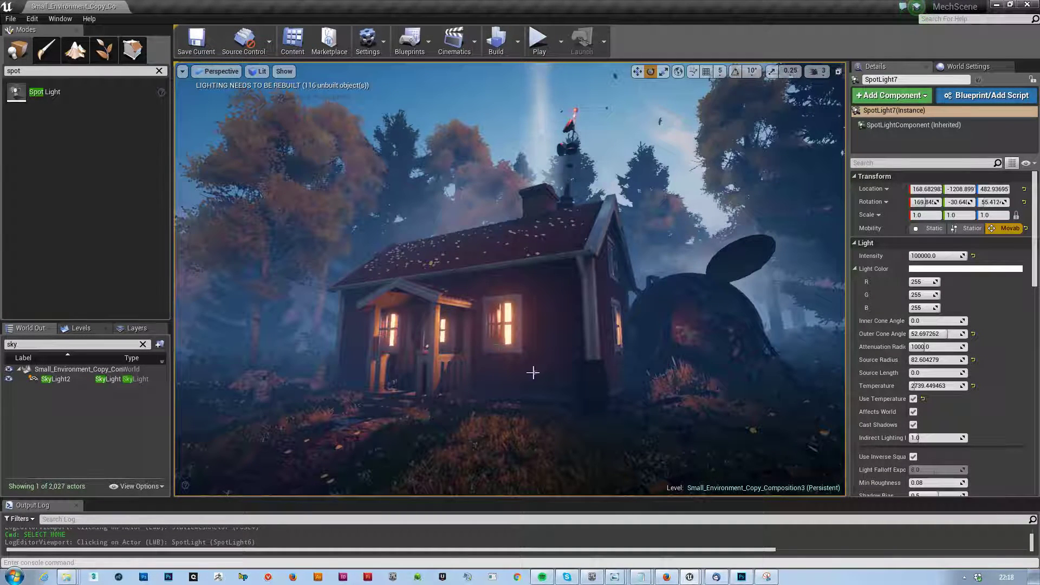
left_click(159, 71)
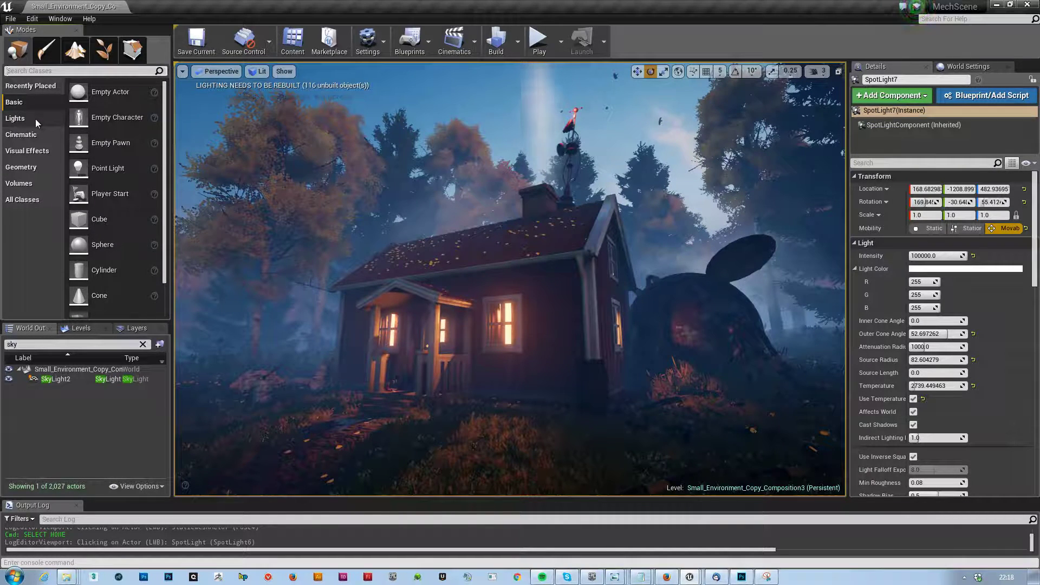
left_click(35, 119)
left_click_drag(106, 142, 487, 411)
key("w")
left_click_drag(489, 372, 489, 293)
left_click(913, 398)
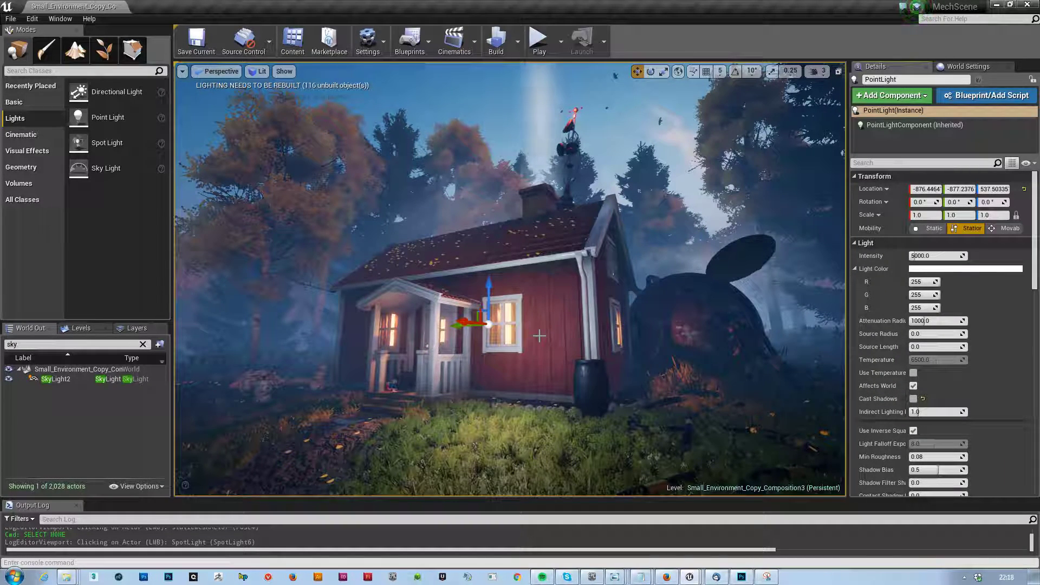
- Check the temperature of the window's spot light, then enable temperature on the new point light and set it to 1700
right_click_drag(533, 342, 548, 335)
key("g")
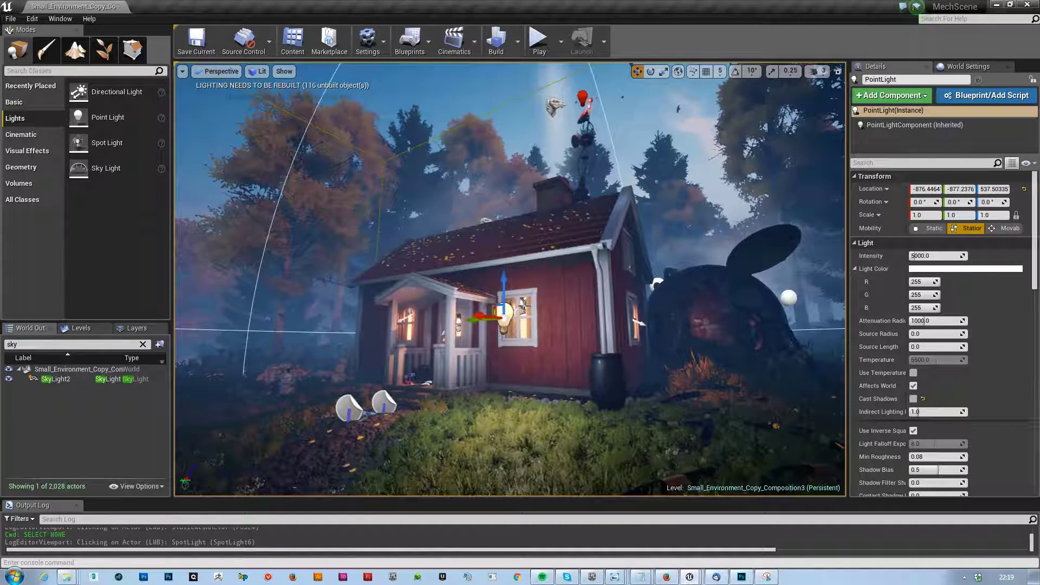
left_click(521, 304)
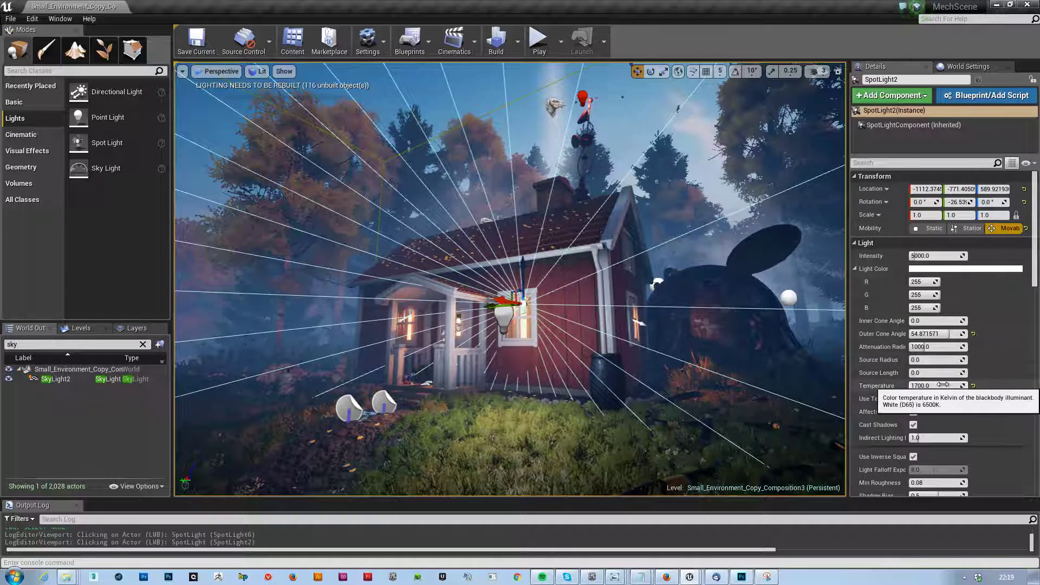
left_click(505, 314)
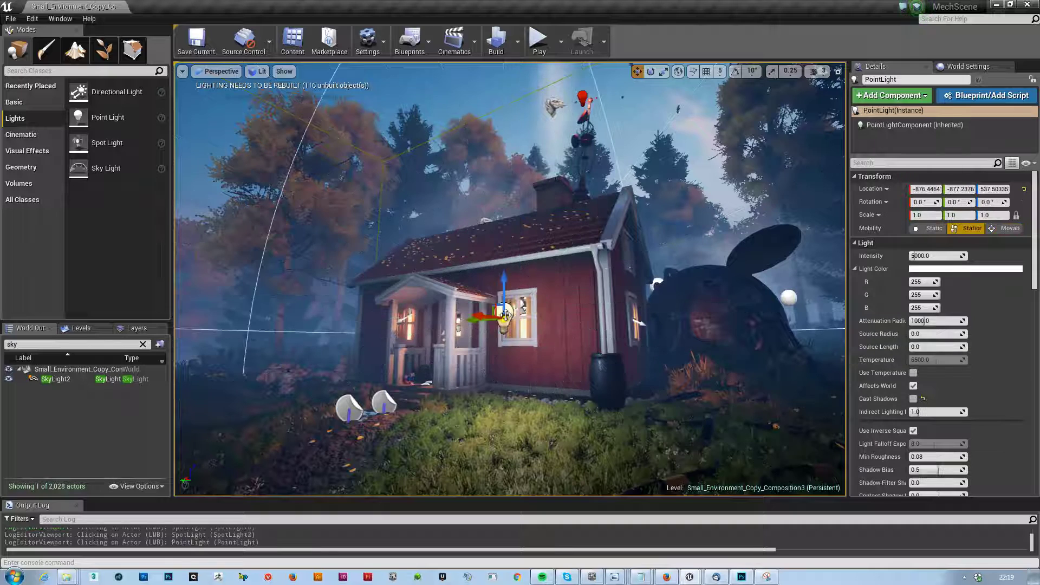
left_click(913, 373)
left_click(945, 360)
type("170")
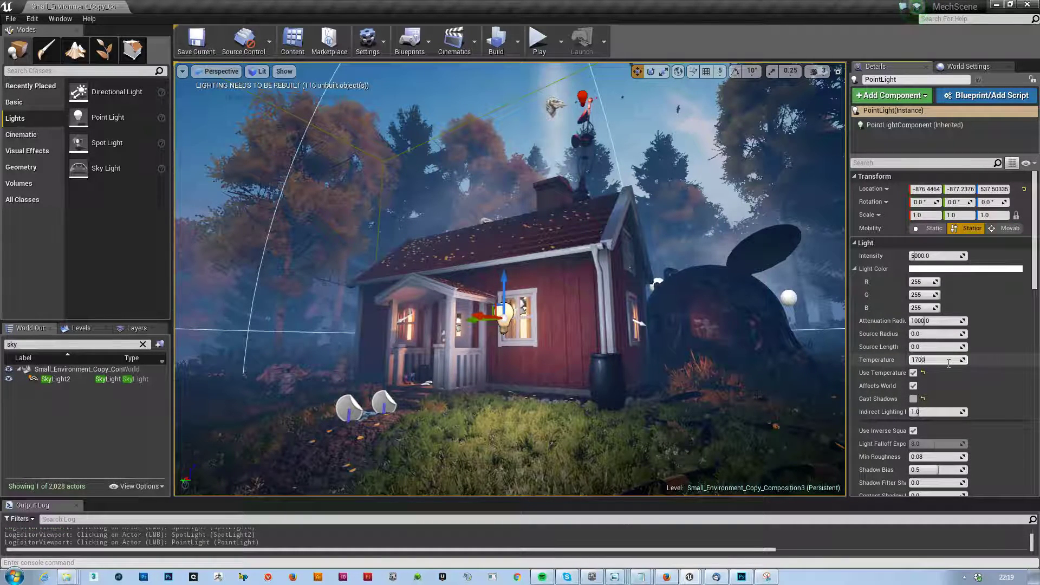
type("0")
key("Return")
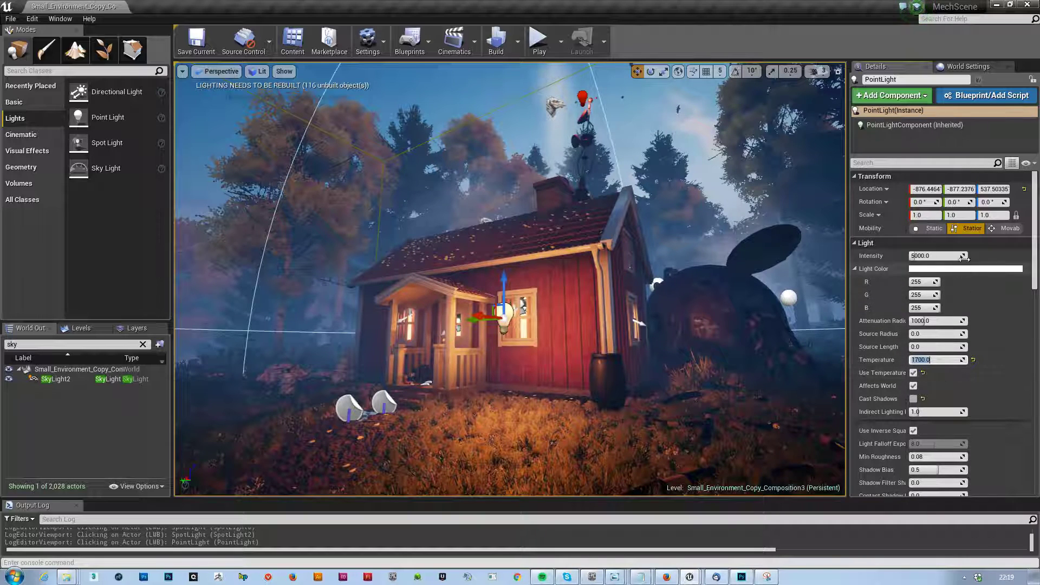
- Reduce the point light's intensity to about 922 and set its attenuation radius to 300
mouse_move(938, 256)
left_mouse_down()
mouse_move(908, 255)
mouse_move(940, 256)
left_mouse_up()
right_click_drag(607, 361, 655, 363)
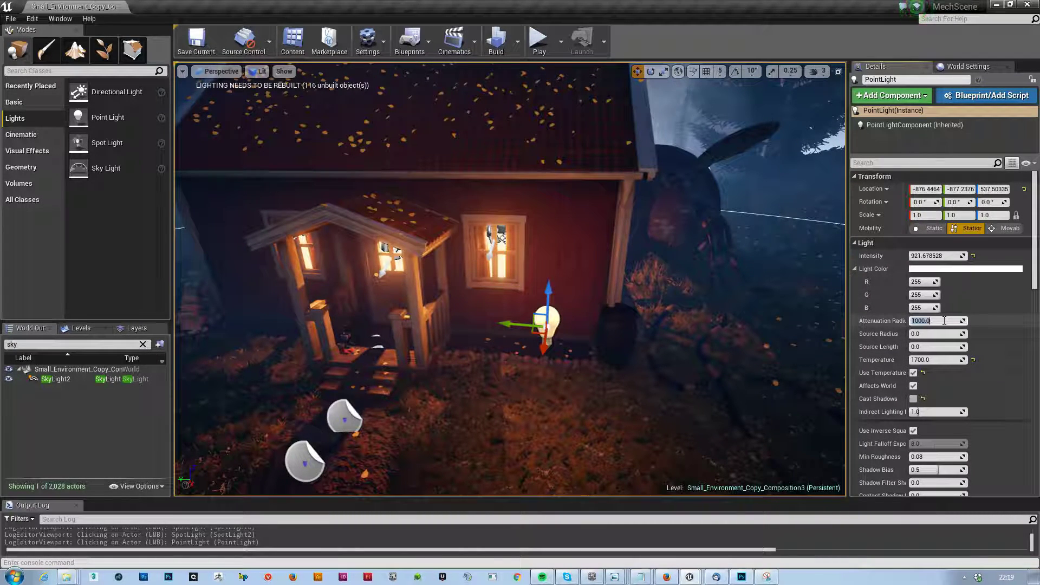
key("Return")
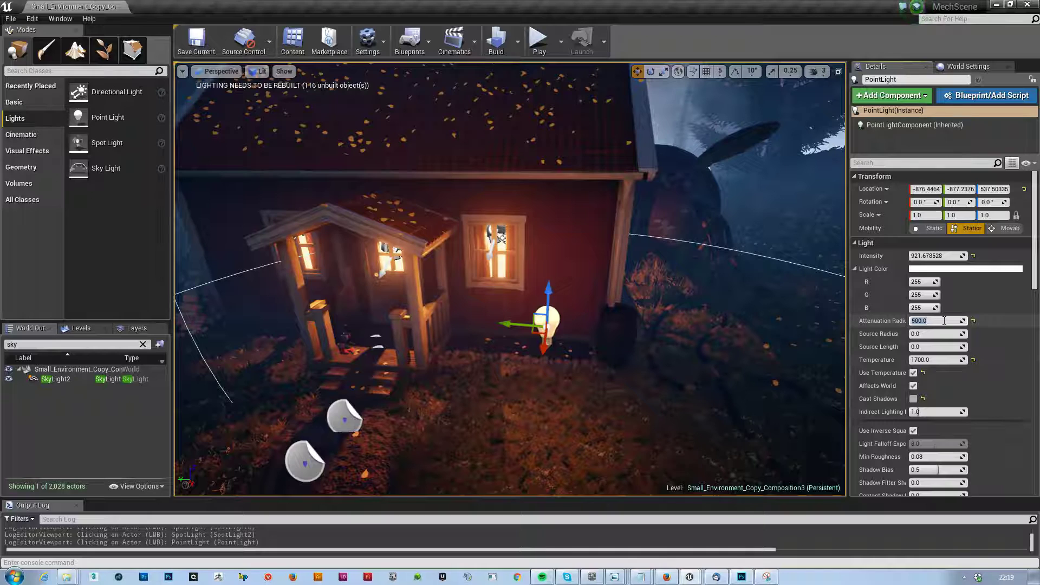
type("400")
key("Return")
type("300")
key("Return")
- Move the point light in front of the lit window beside the porch, at about X -1014, Y -777, Z 559
left_click_drag(515, 324, 560, 292)
right_click(566, 299)
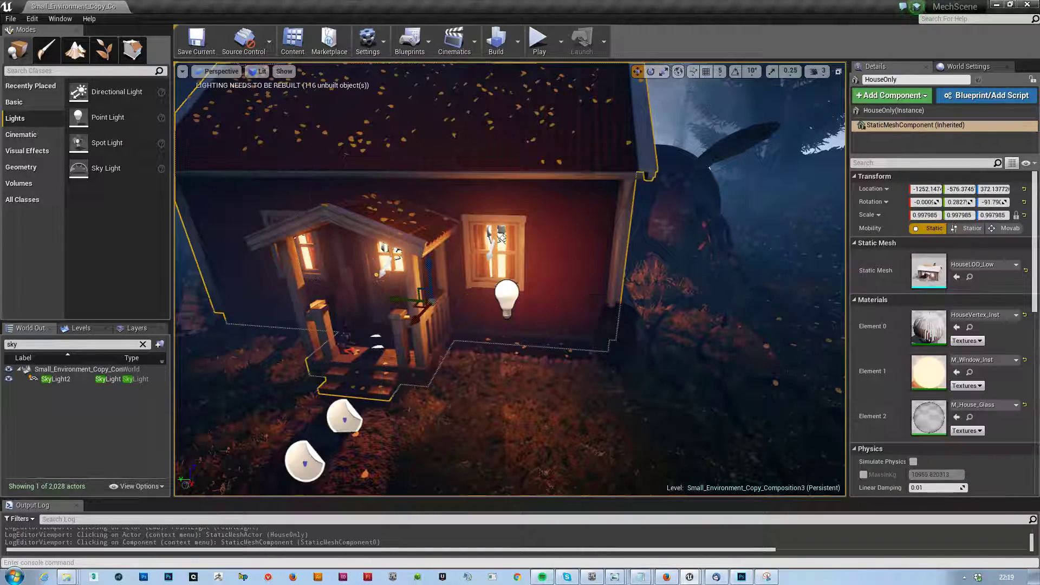
right_click_drag(566, 300, 579, 271)
key("Escape")
right_click_drag(533, 412, 557, 310)
left_click(555, 295)
left_click_drag(517, 296, 476, 297)
right_click_drag(476, 297, 368, 298)
left_click_drag(554, 280, 584, 280)
left_click_drag(615, 242, 615, 223)
left_click_drag(583, 263, 602, 261)
- Set the intensity of the point light beside the porch to 500
left_click(935, 255)
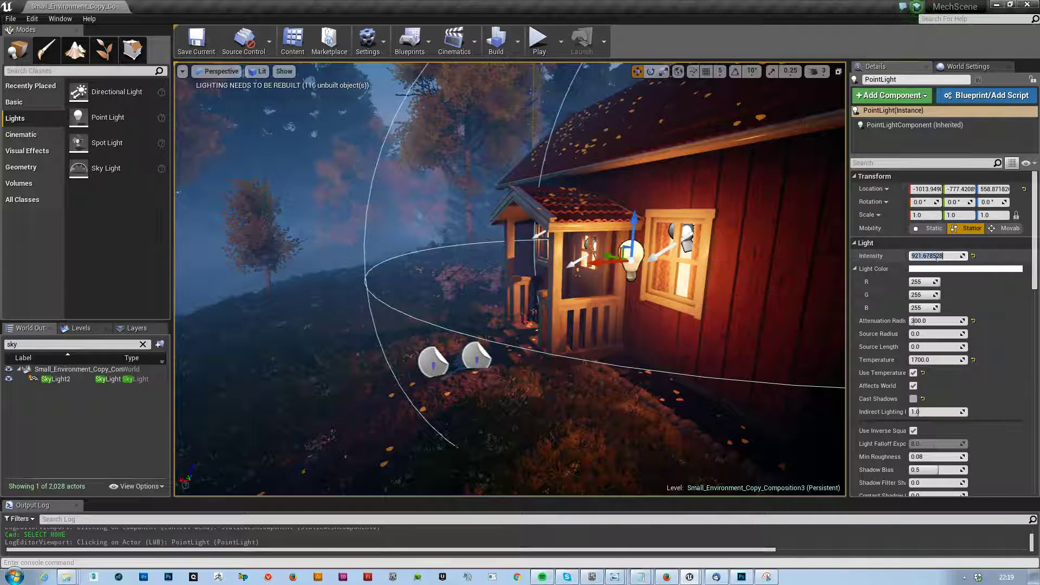
type("500")
key("Return")
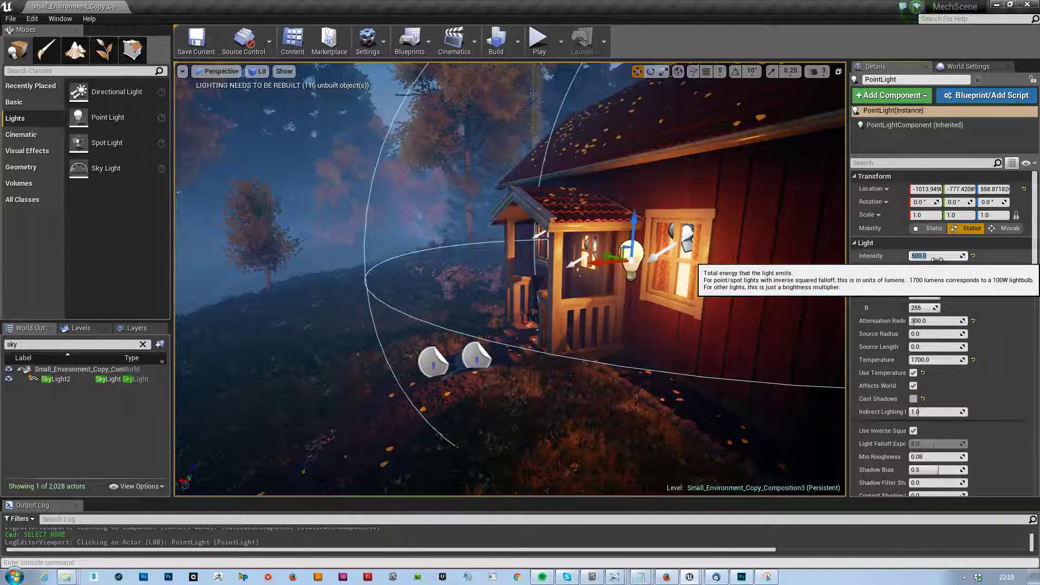
- Duplicate the point light along Y to the window on the porch's other side, at about Y -397
right_click_drag(541, 270, 693, 274)
key("a")
left_click_drag(566, 253, 300, 272, "alt")
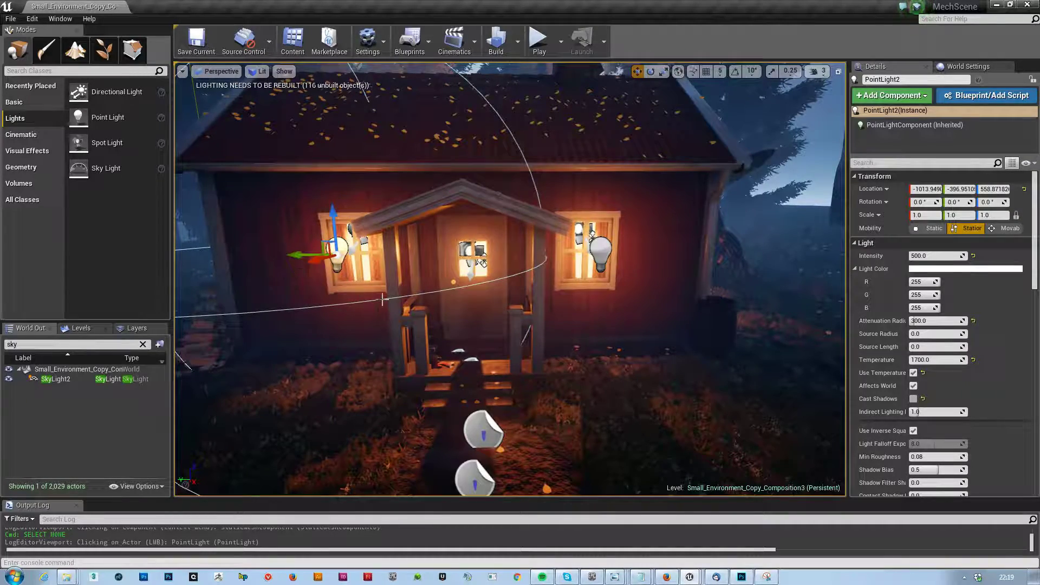
key("w")
right_click_drag(467, 273, 433, 273)
key("s")
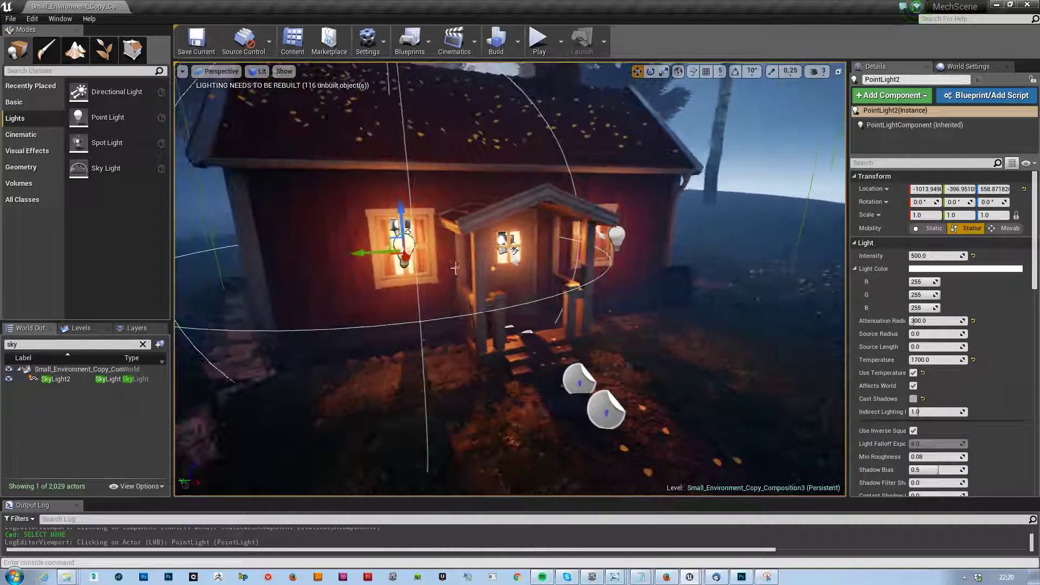
- Duplicate the point light again and move the copy to the house's gable side, at about X -1224, Y -1123
left_click_drag(358, 253, 699, 245, "alt")
key("d")
mouse_move(509, 262)
right_mouse_down()
mouse_move(536, 287)
mouse_move(542, 319)
mouse_move(525, 287)
mouse_move(499, 268)
right_mouse_up()
left_click_drag(633, 254, 647, 234)
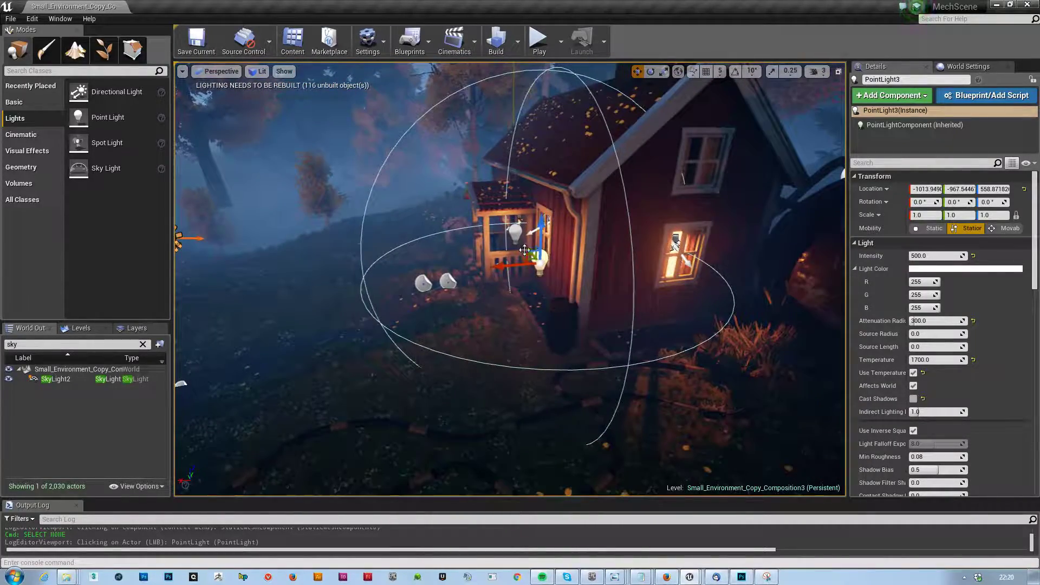
left_click_drag(526, 250, 656, 293)
- Adjust the gable side's point light so that it sits right in front of the lit ground-floor window
right_click_drag(680, 303, 441, 255)
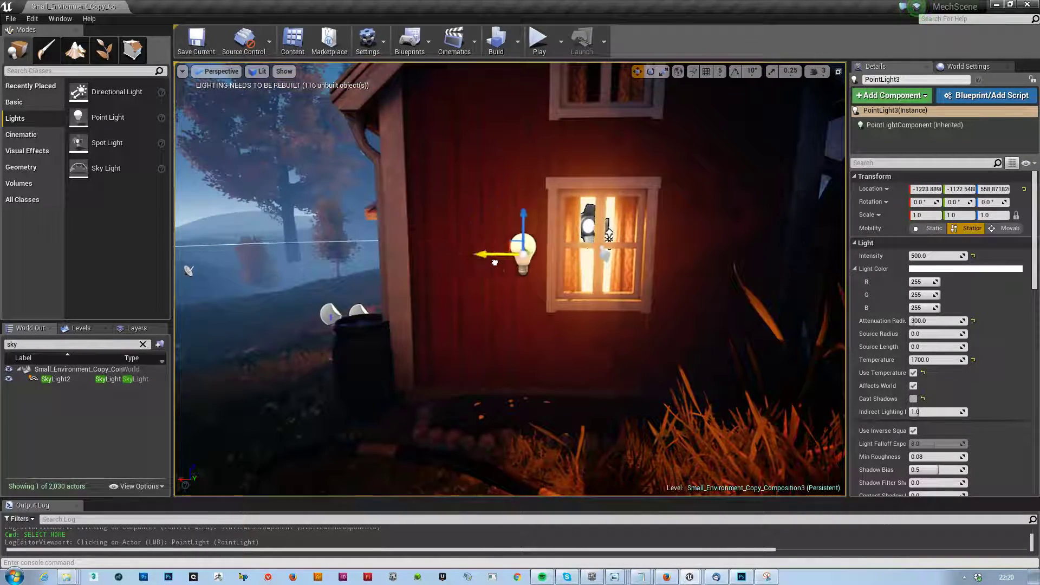
left_click_drag(484, 262, 574, 269)
left_click_drag(604, 226, 604, 217)
right_click_drag(604, 217, 731, 214)
left_click_drag(405, 198, 449, 211)
left_click_drag(618, 215, 524, 214)
- Select the round generator beside the house, filter its properties by "channe" and enable lighting channel 1 alongside channel 0
right_click_drag(683, 275, 796, 205)
left_click_drag(622, 287, 622, 287)
left_click(627, 278)
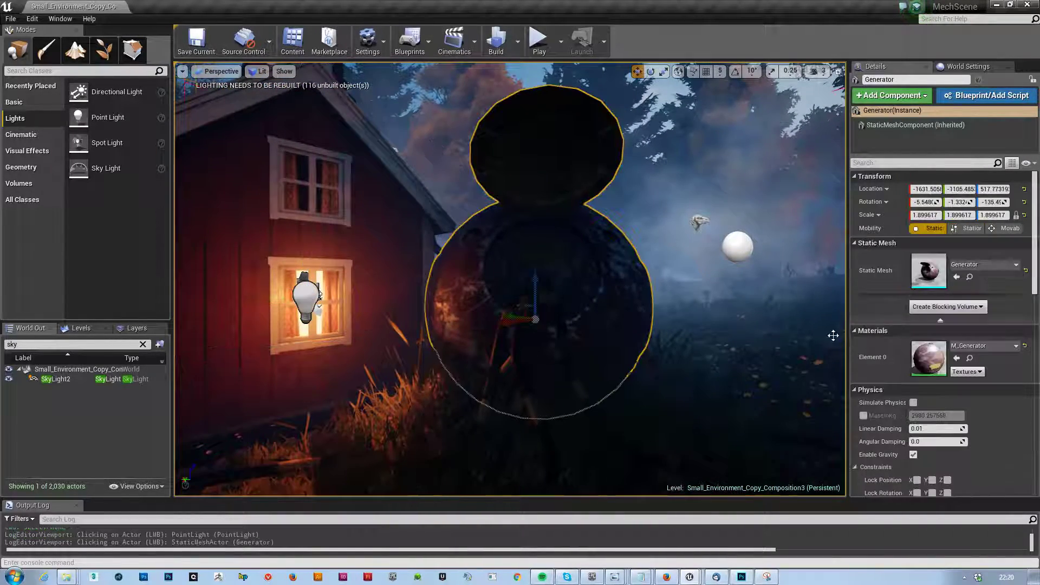
left_click(887, 164)
type("channe")
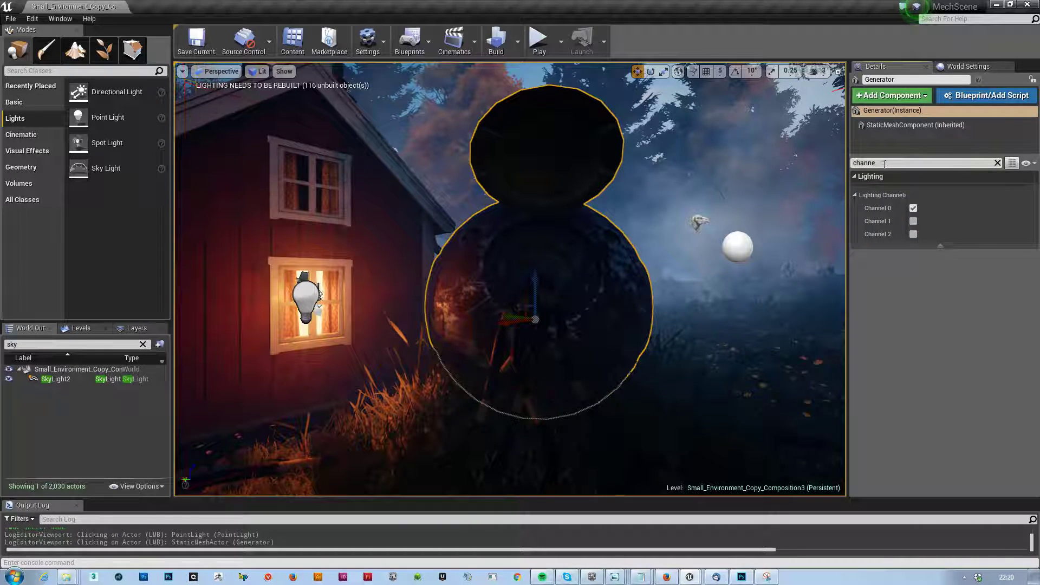
left_click(913, 208)
left_click(913, 208)
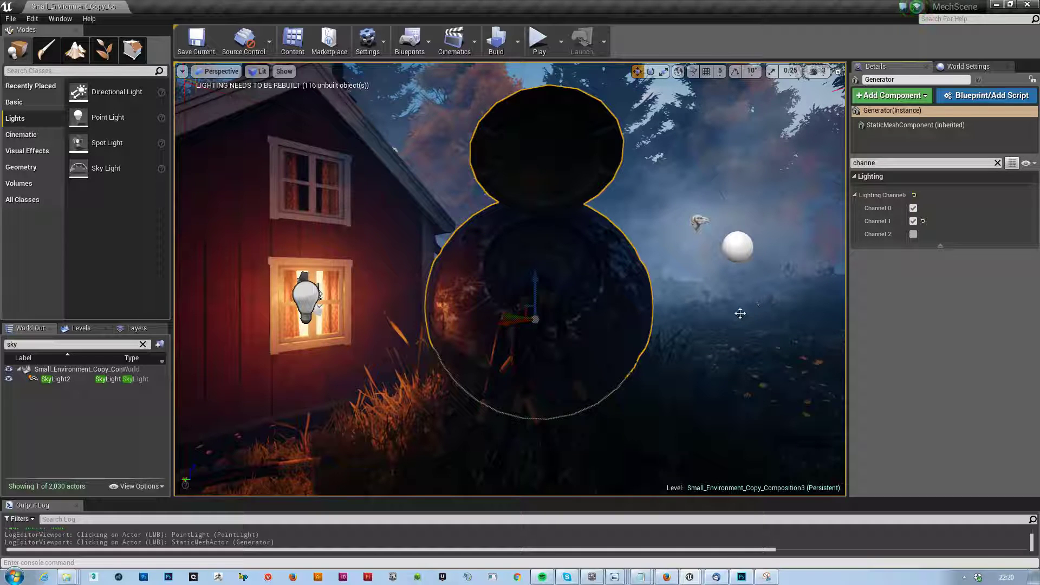
- Place a new spot light on the ground beside the generator and raise it high above the generator
mouse_move(700, 343)
right_mouse_down()
mouse_move(465, 338)
mouse_move(724, 357)
mouse_move(682, 336)
mouse_move(644, 336)
mouse_move(700, 337)
right_mouse_up()
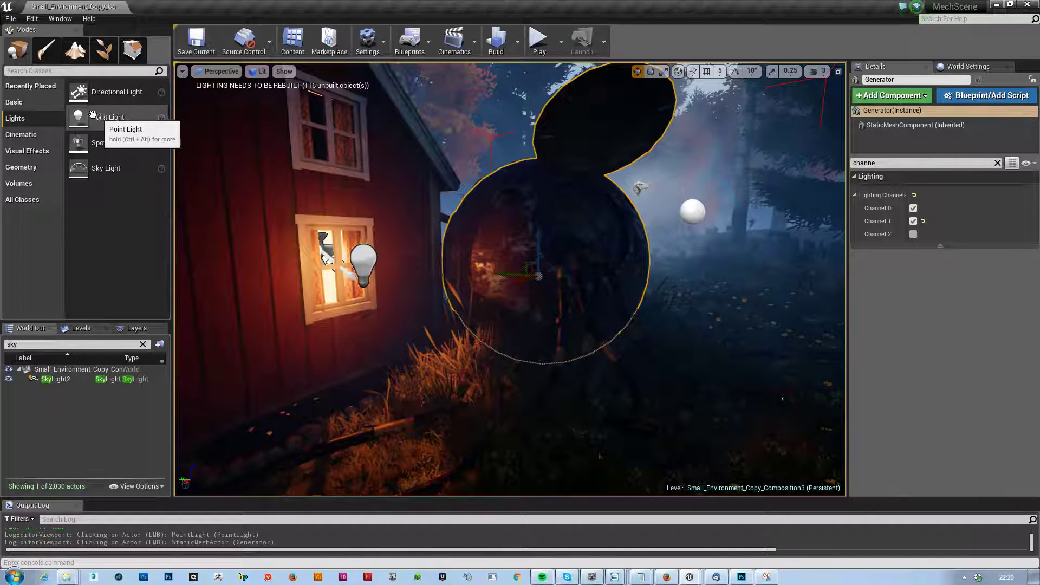
left_click_drag(106, 142, 768, 331)
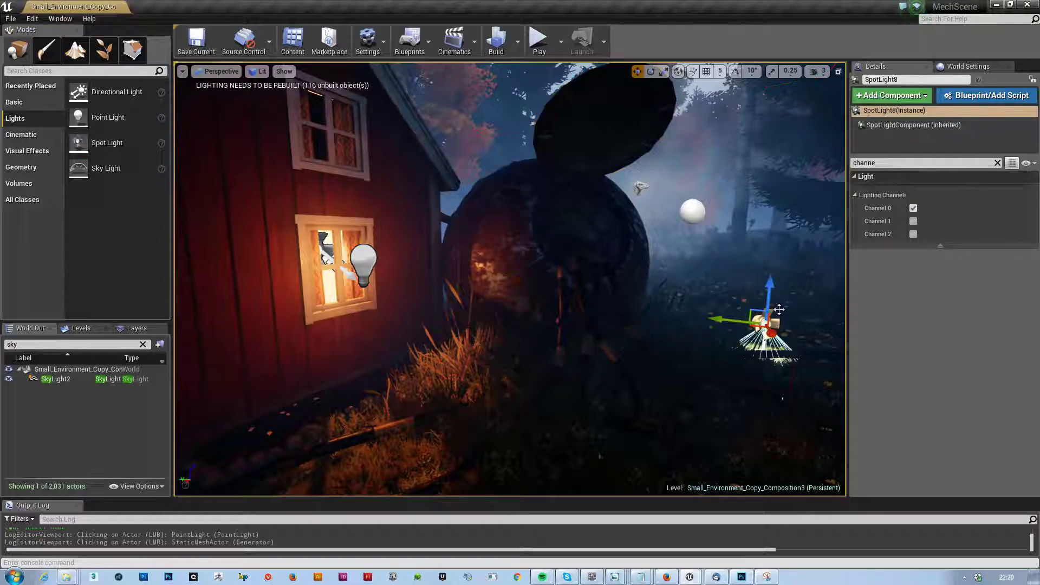
left_click_drag(772, 293, 800, 14)
right_click_drag(704, 217, 750, 292)
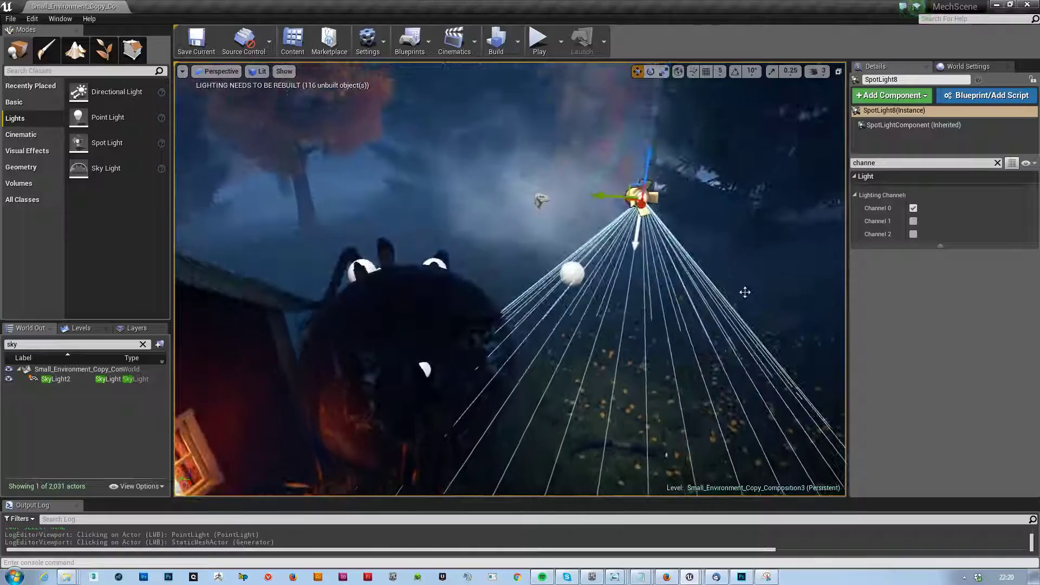
- Rotate the new spot light so its cone points back towards the generator and move it closer to the generator
key("e")
left_click_drag(645, 179, 685, 212)
key("w")
mouse_move(615, 197)
left_mouse_down()
mouse_move(570, 199)
mouse_move(534, 186)
mouse_move(550, 210)
mouse_move(541, 229)
left_mouse_up()
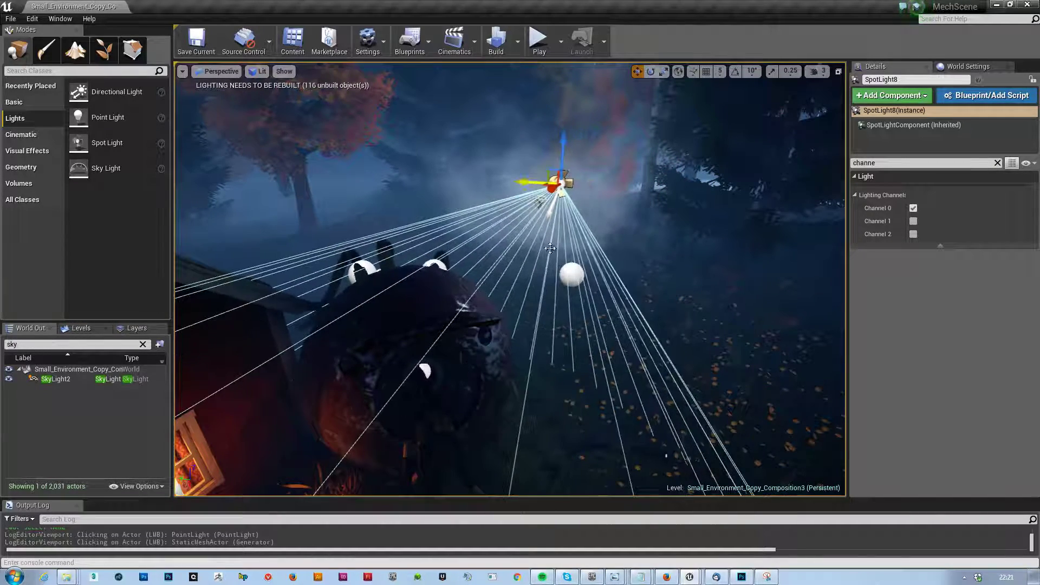
- Move the spot light further out past the generator's dish, to about X -1848, Y -1480, Z 862
key("s")
right_click_drag(583, 334, 582, 334)
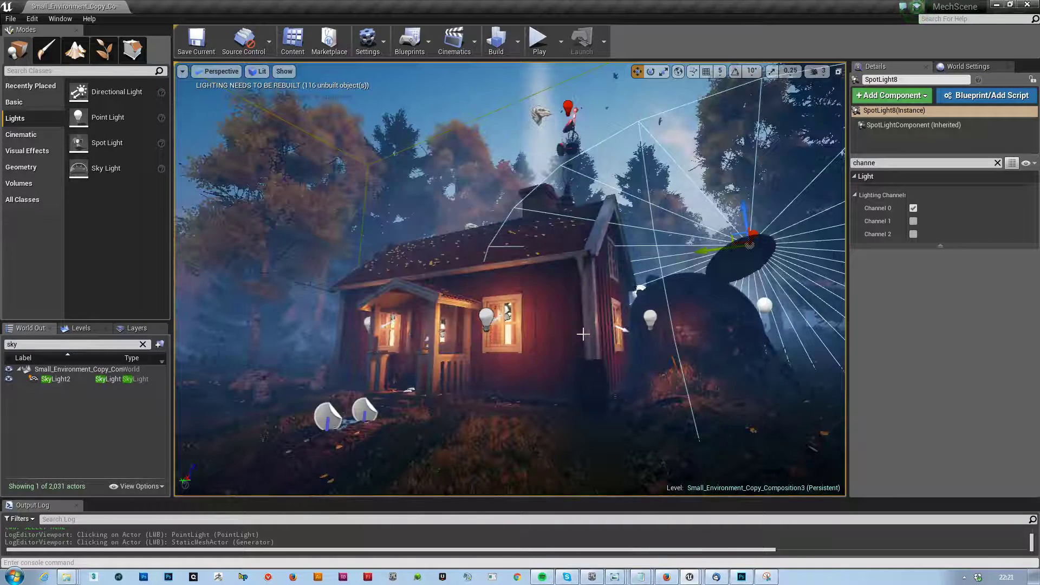
left_click_drag(699, 251, 766, 243)
key("e")
key("space")
key("space")
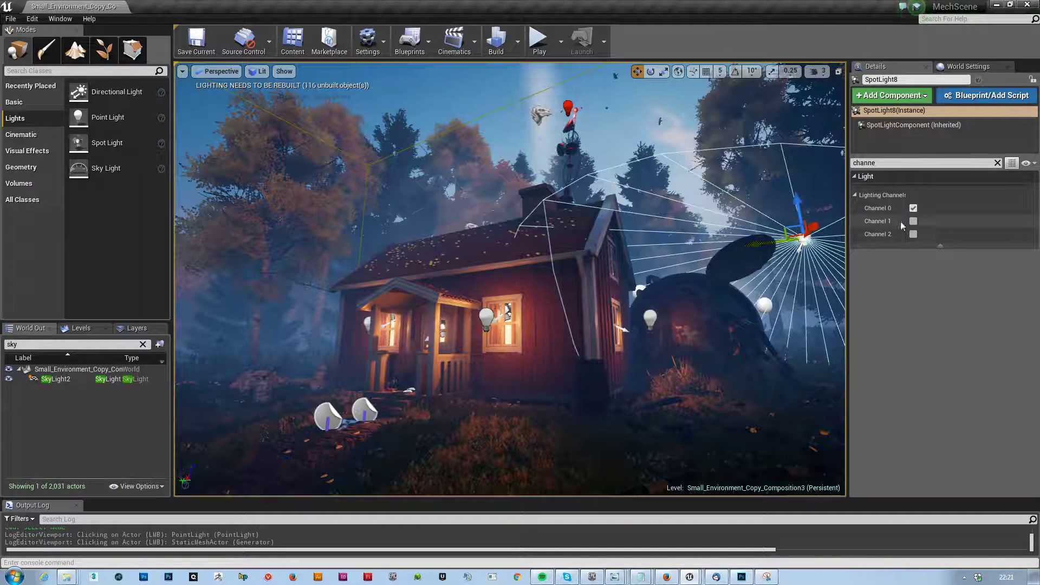
- Restrict the spot light to lighting channel 1 instead of channel 0 and raise its intensity to about 68,233
left_click(913, 207)
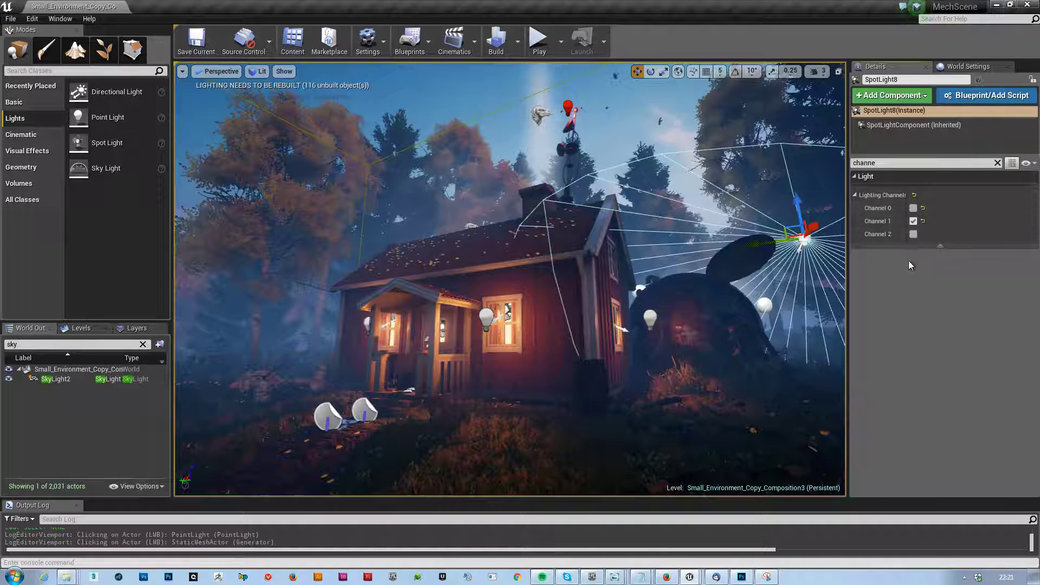
left_click(997, 163)
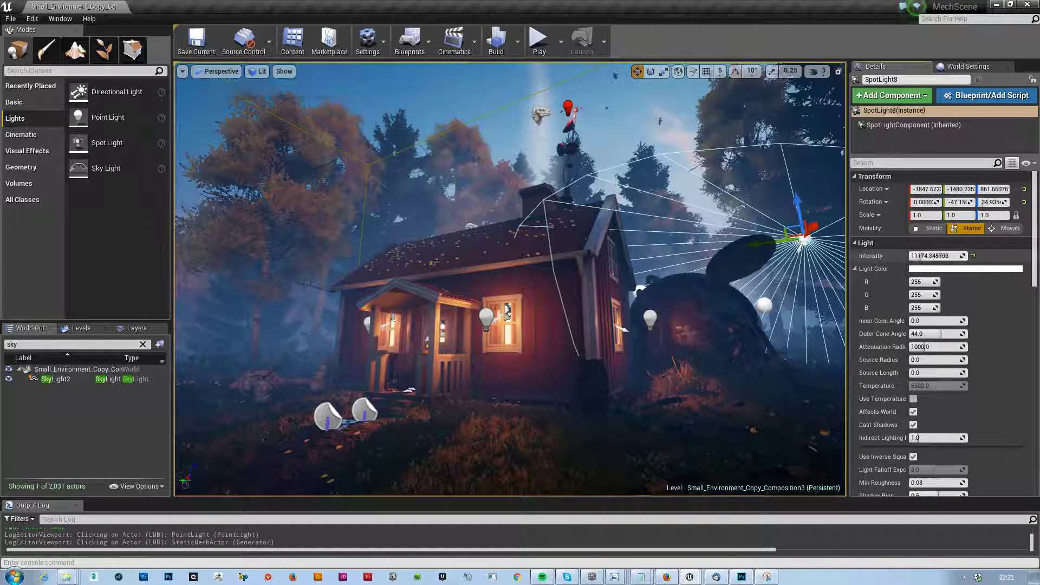
left_click_drag(962, 256, 953, 255)
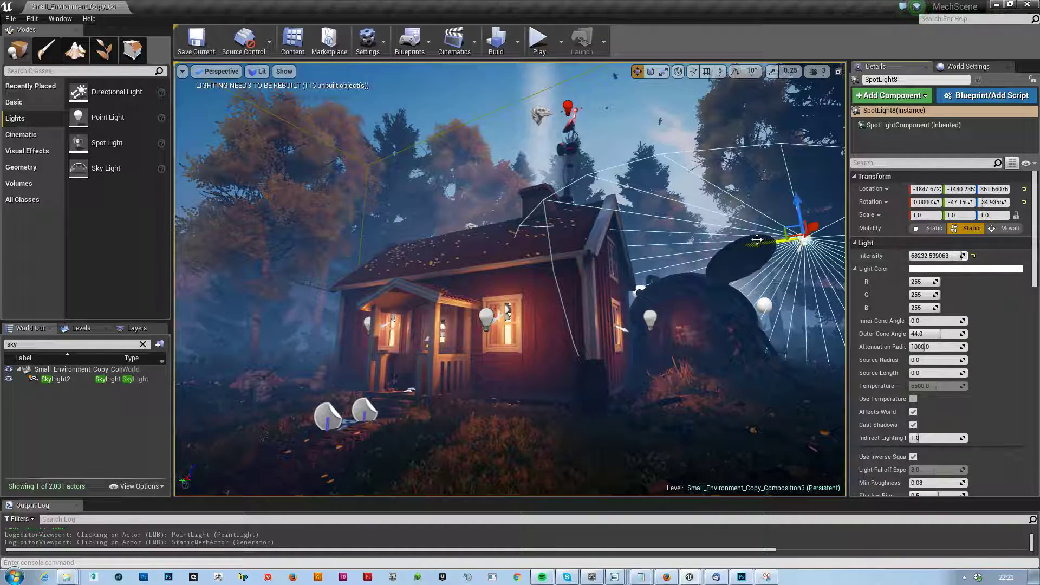
- Reposition the spot light at about X -1650, Y -1398 and lower its intensity to about 59,363
left_click_drag(812, 226, 844, 223)
left_click_drag(777, 225, 747, 234)
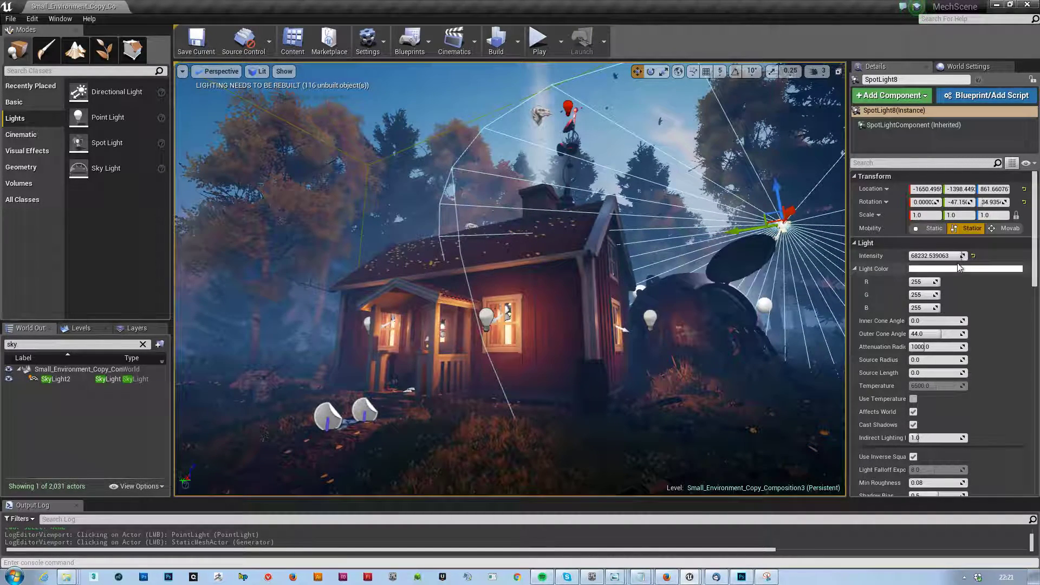
left_click_drag(959, 255, 955, 256)
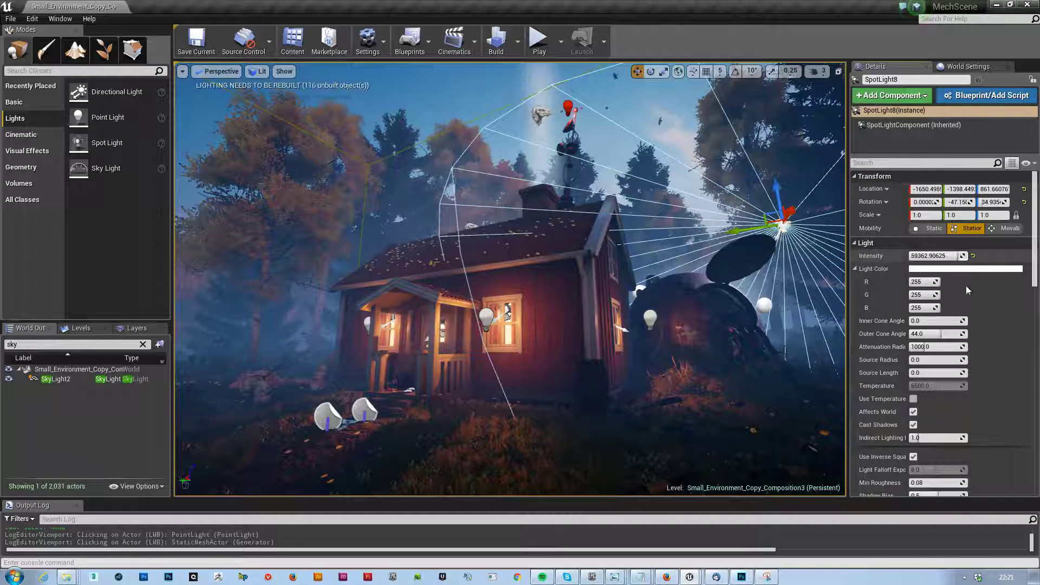
- Colour the generator's spot light light blue, with R 103, G 201, B 255
left_click(966, 269)
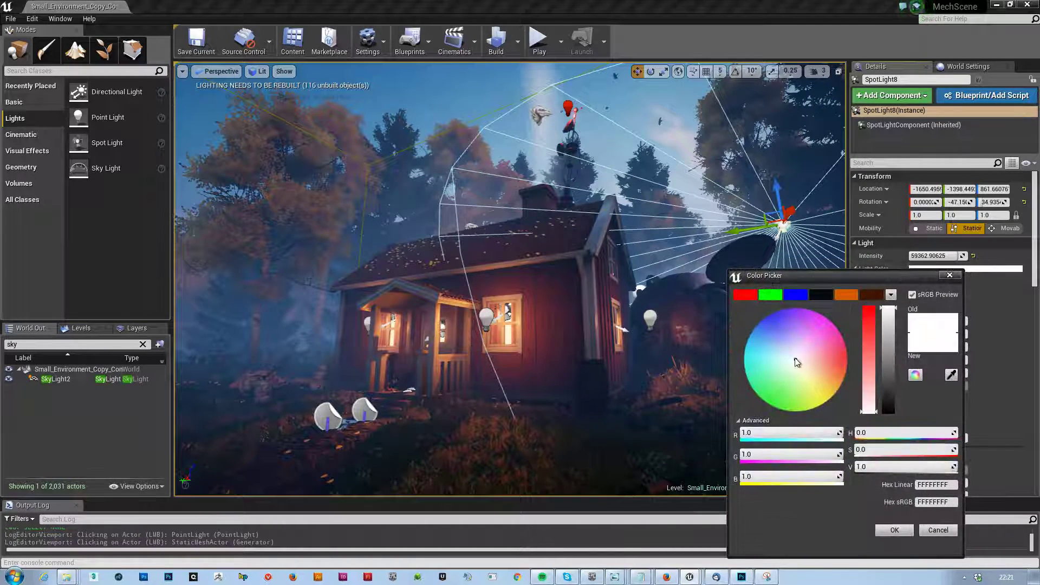
left_click(785, 349)
left_click_drag(819, 274, 952, 258)
left_click(906, 332)
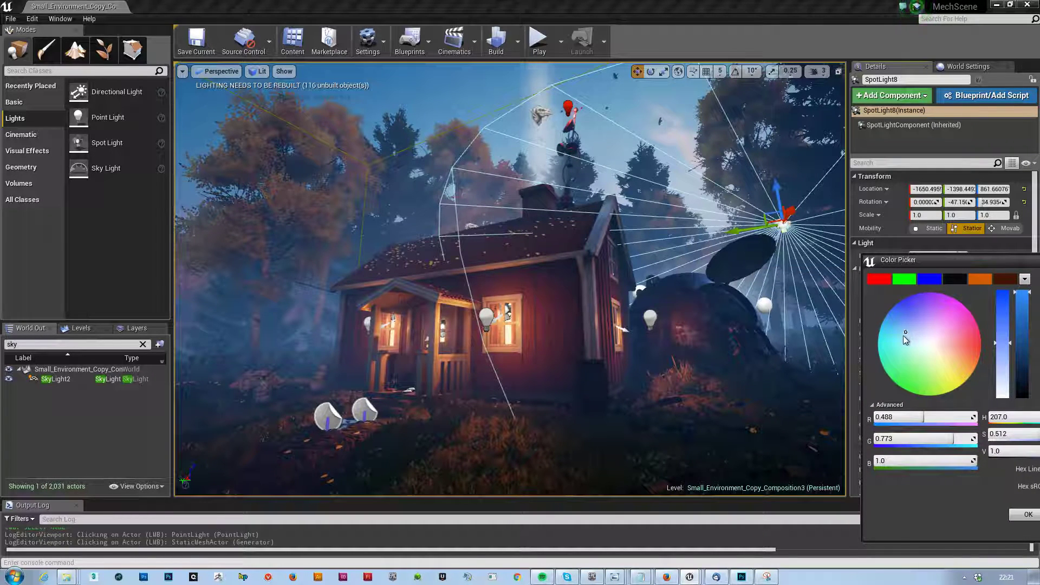
left_click(901, 333)
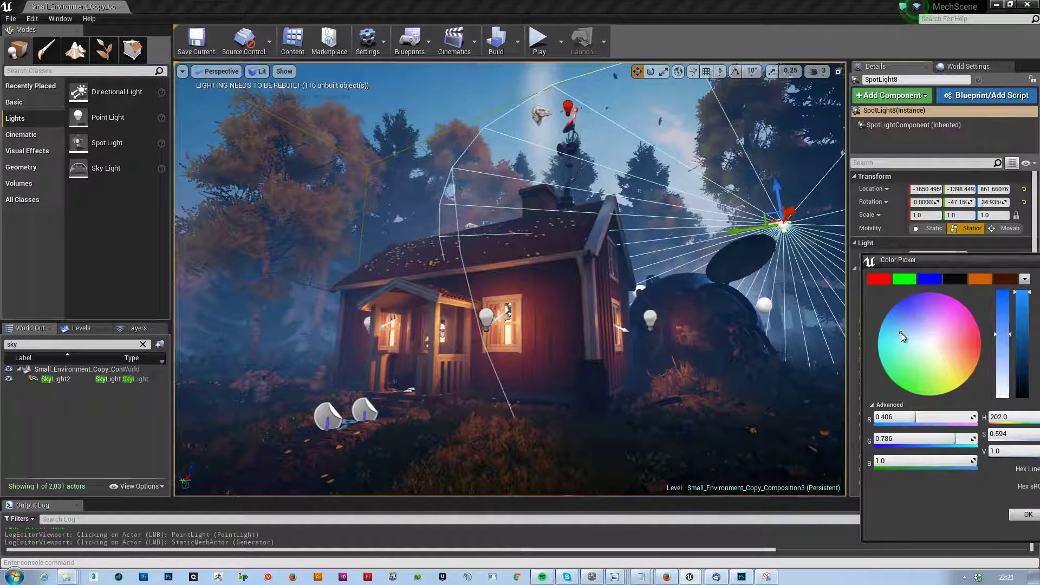
left_click(1026, 514)
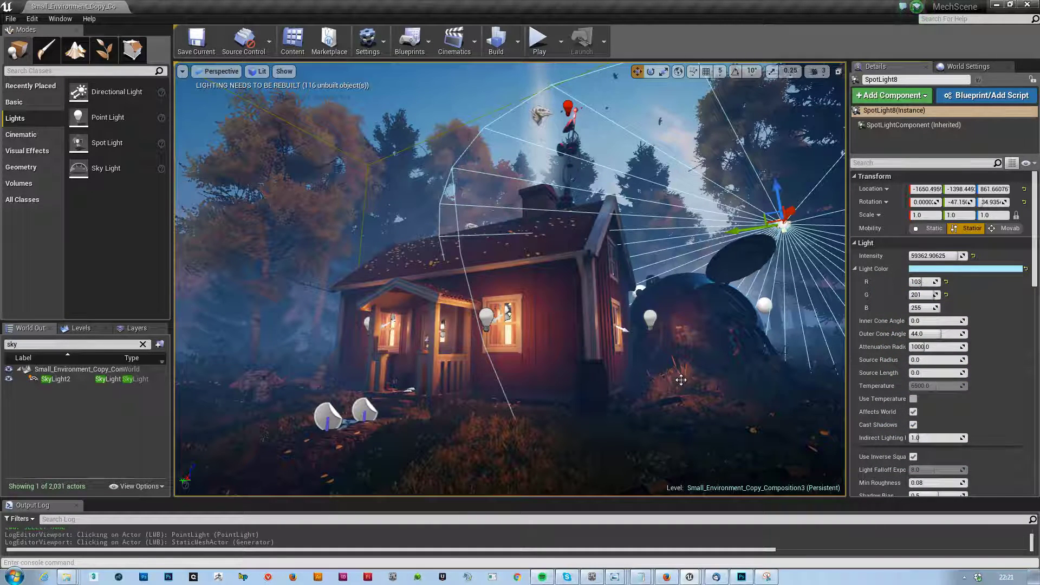
- Select the generator, recall the front camera view, and open Dusk_Front.png from the project's Current state folder in a maximized window
left_click(683, 362)
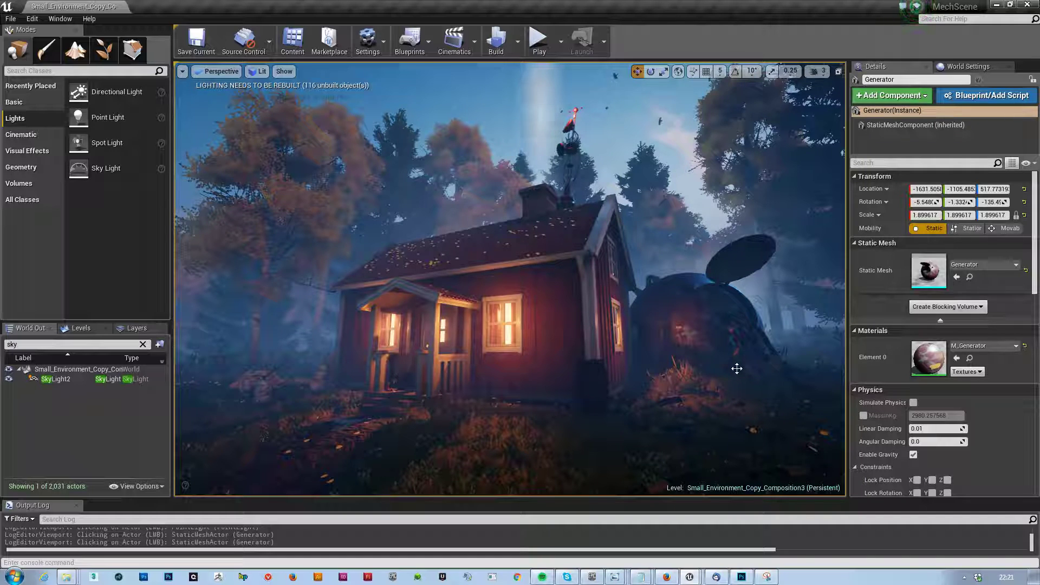
key("1")
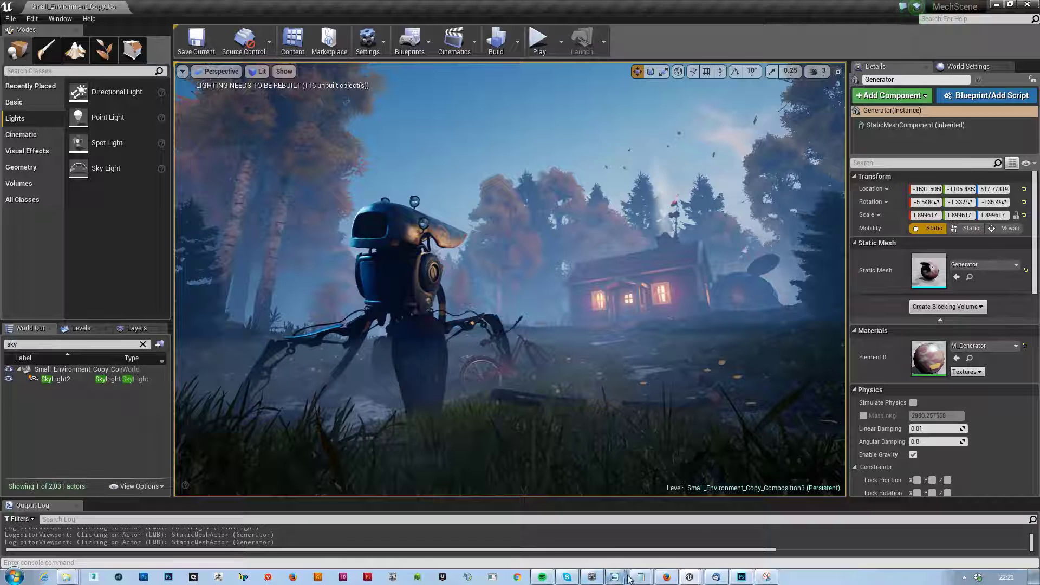
mouse_move(628, 579)
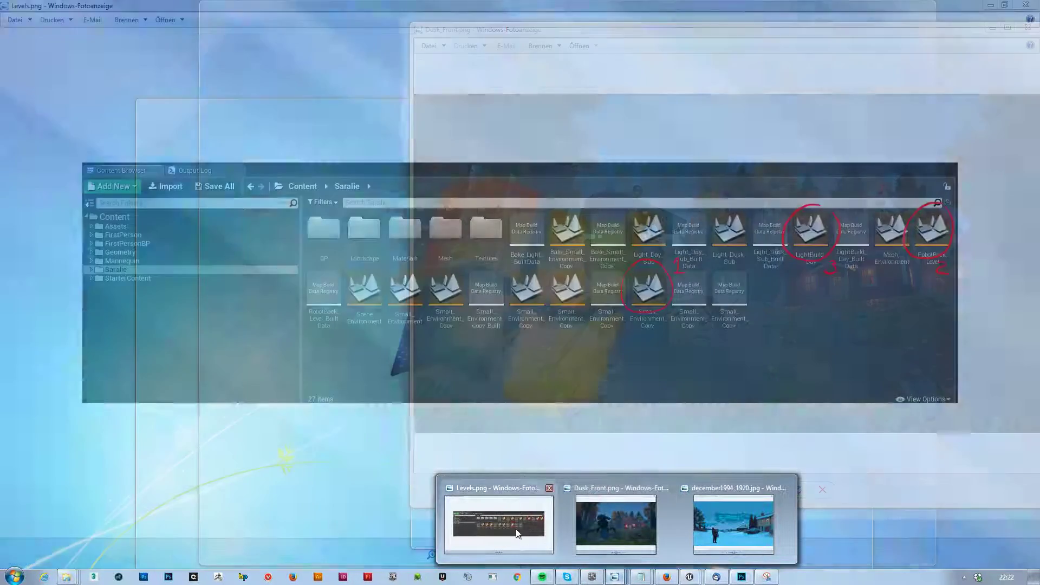
left_click(518, 534)
mouse_move(67, 578)
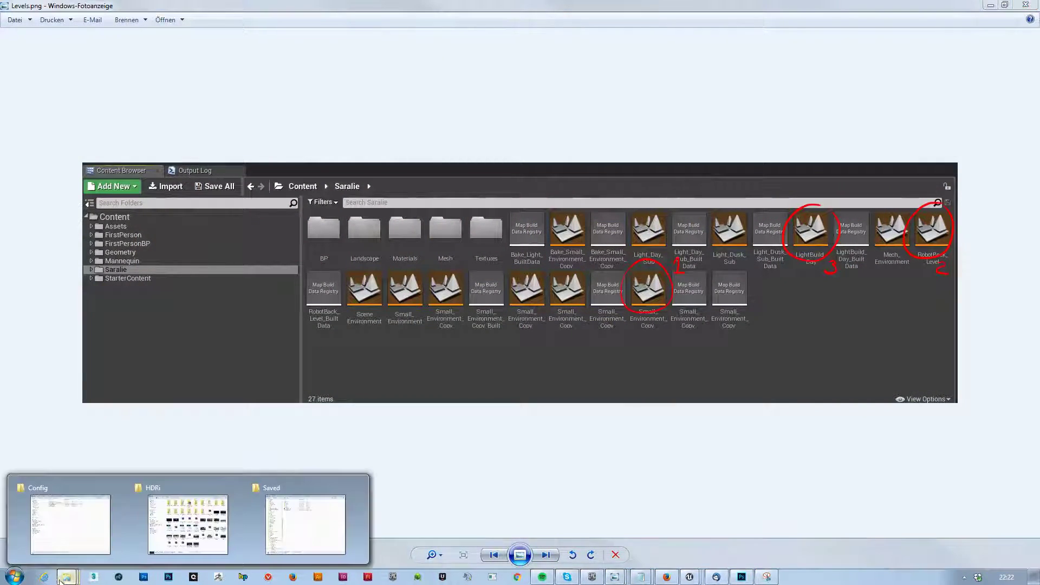
left_click(77, 514)
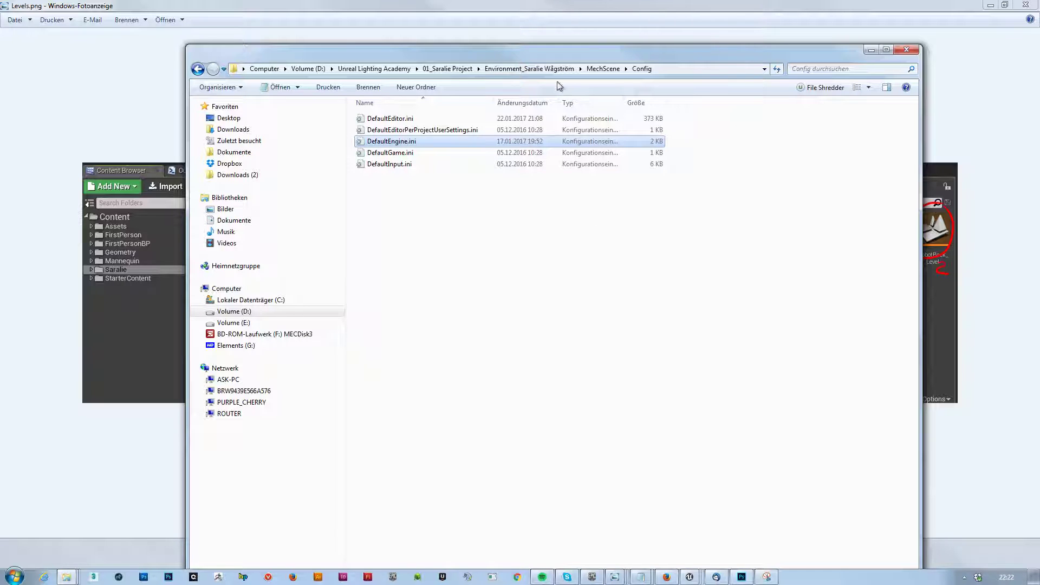
left_click(529, 69)
double_click(389, 119)
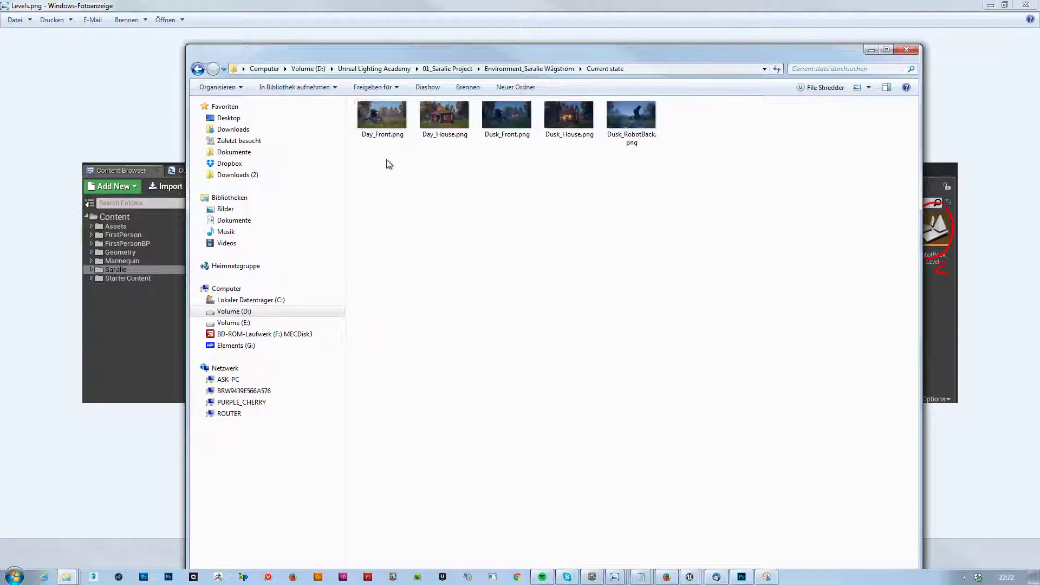
double_click(521, 130)
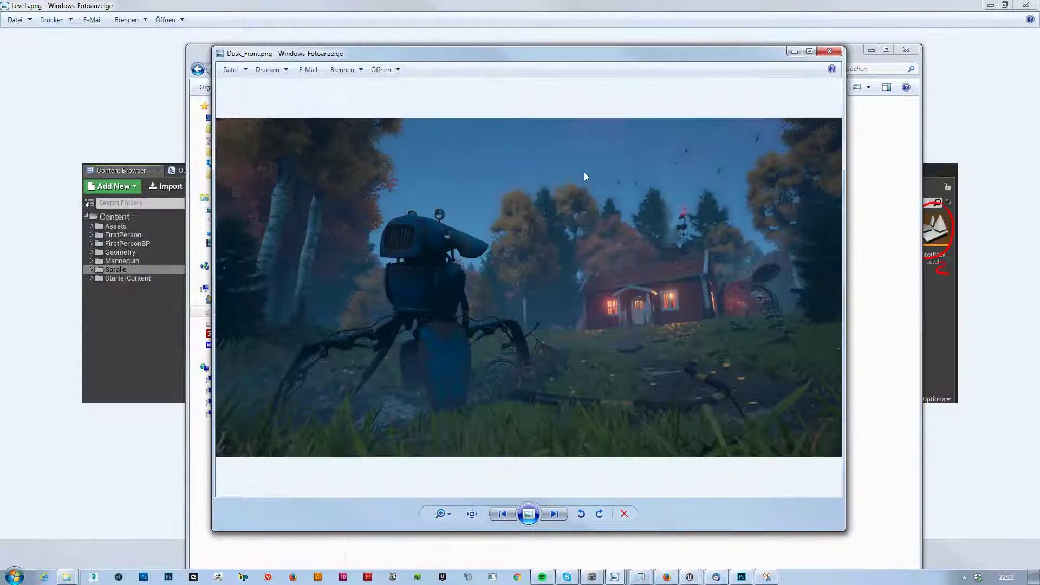
left_click(807, 52)
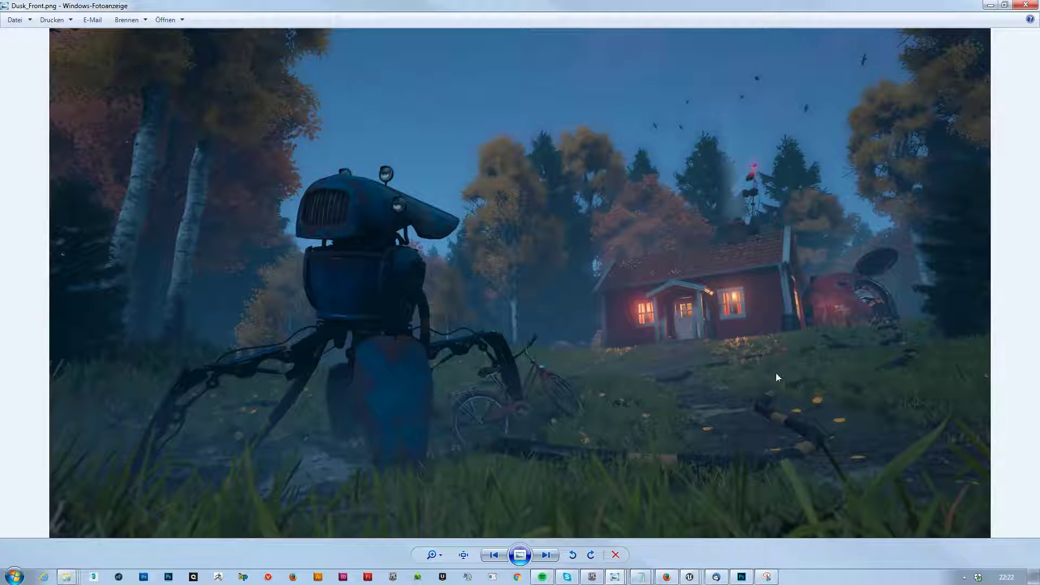
- Switch back to the MechScene Unreal Editor window and show the viewport in full screen
mouse_move(691, 577)
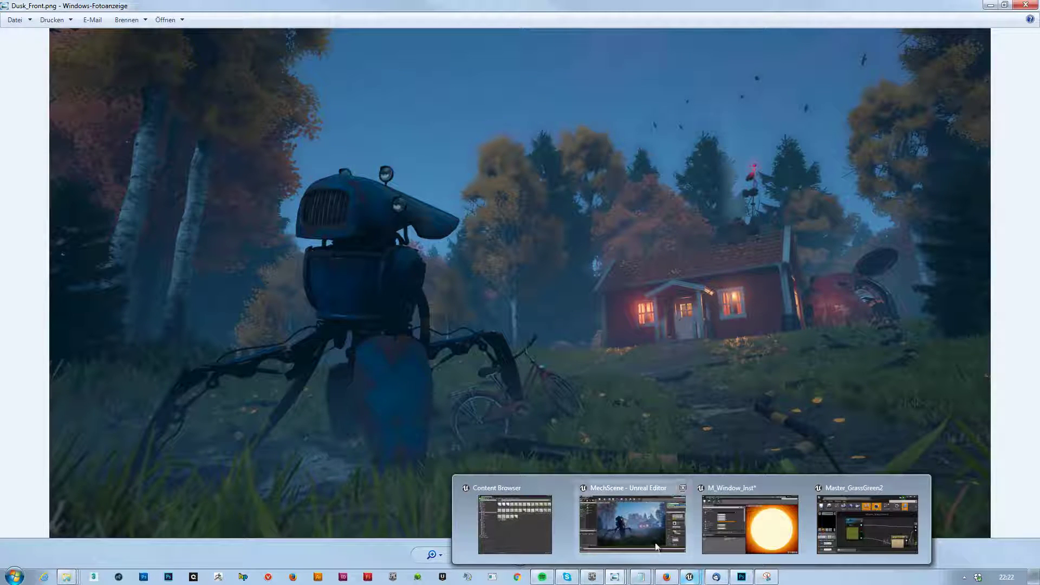
left_click(631, 517)
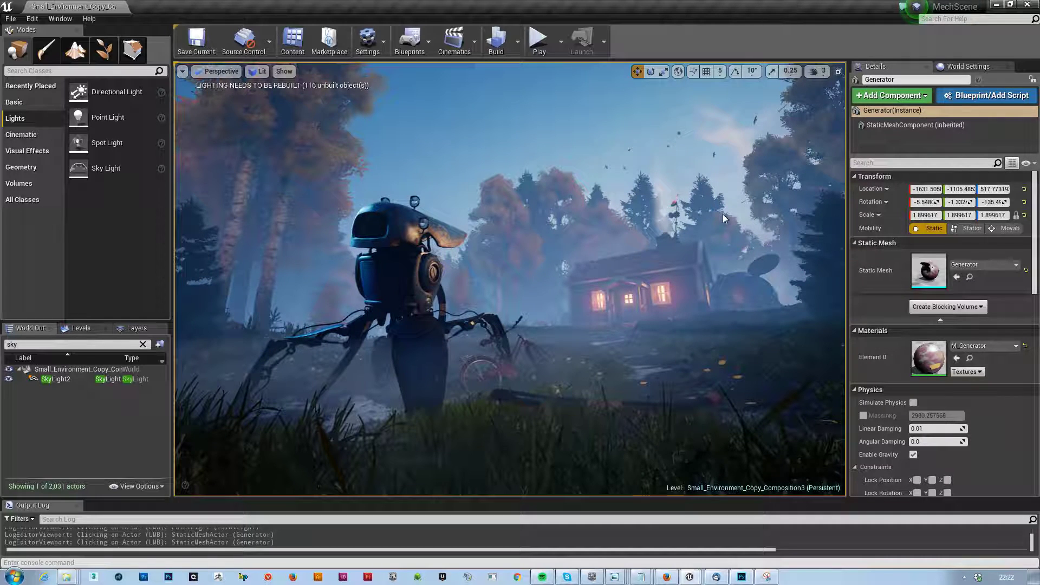
key("F11")
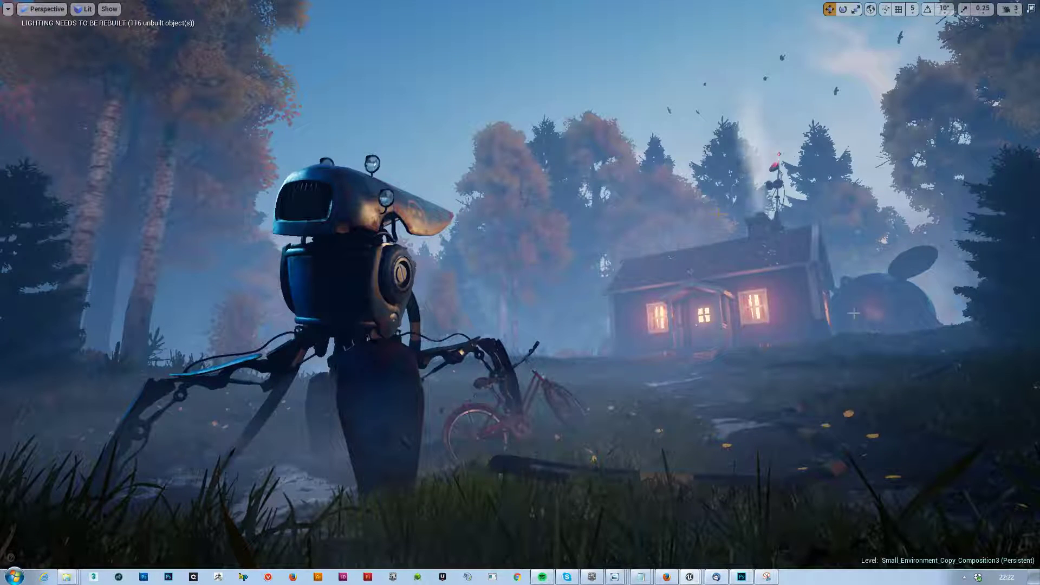
- Compare the smaller Dusk_Front.png window with the full-screen viewport, examining the mech, trees, house and generator, and minimize it
mouse_move(619, 580)
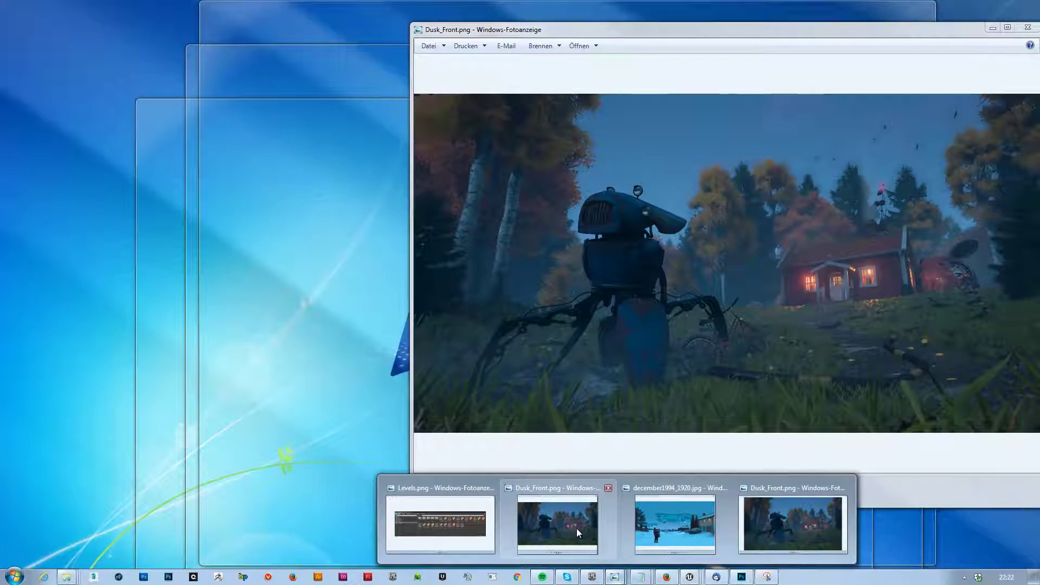
left_click(576, 528)
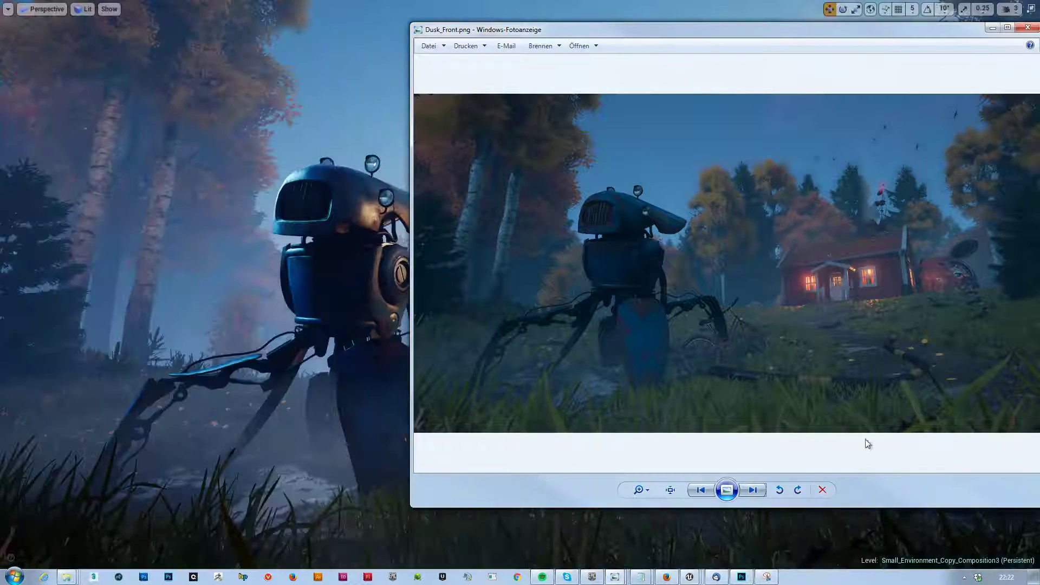
left_click_drag(711, 30, 510, 36)
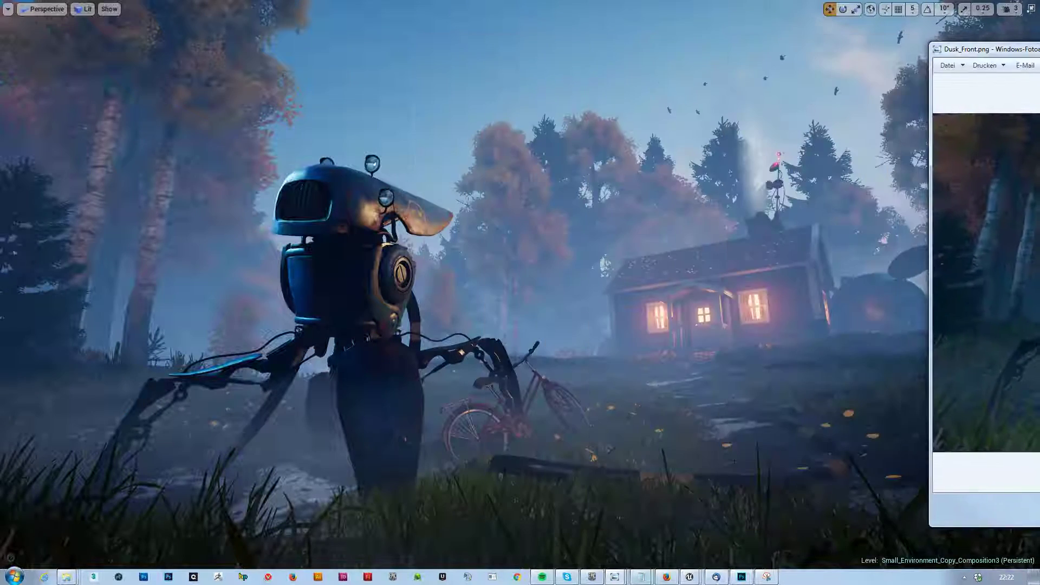
left_click_drag(932, 59, 606, 54)
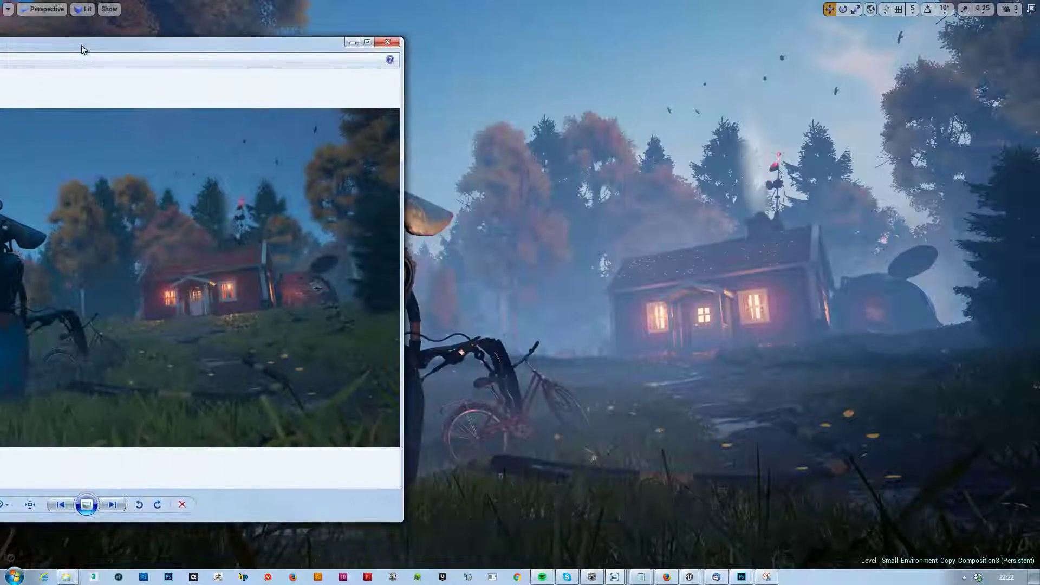
left_click_drag(82, 44, 362, 41)
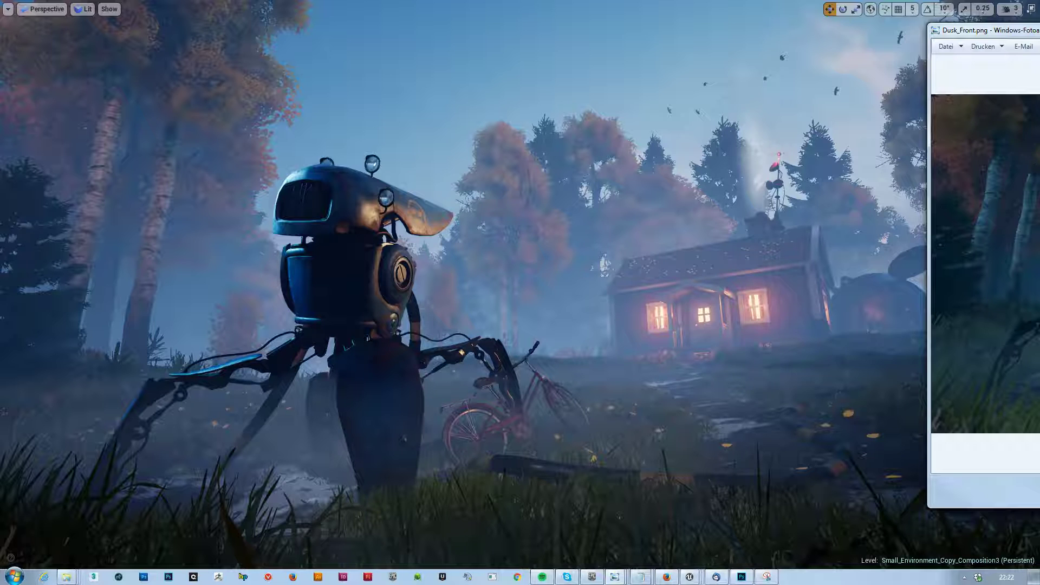
left_click_drag(1039, 31, 544, 32)
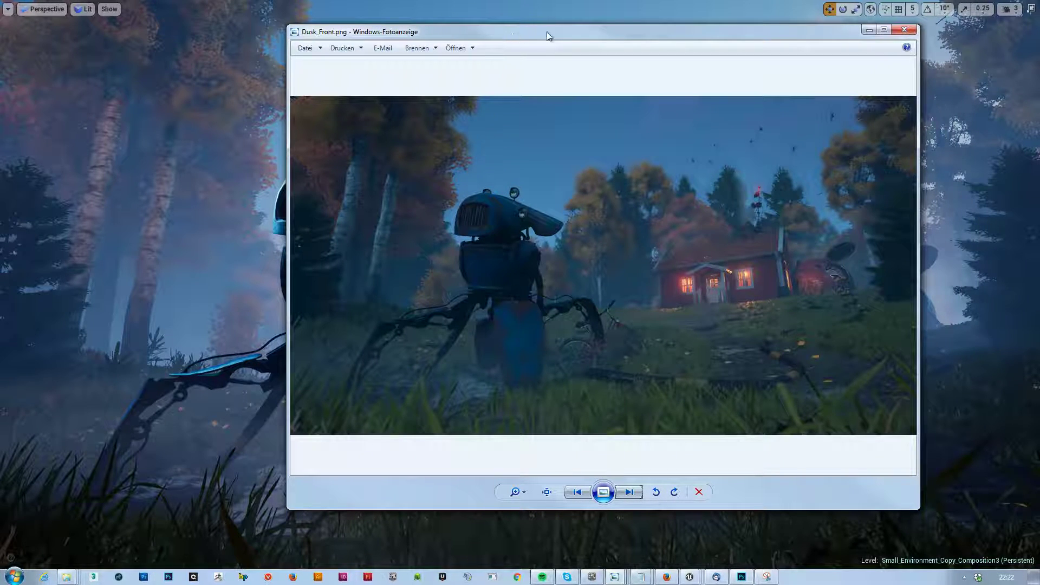
left_click_drag(616, 35, 1039, 367)
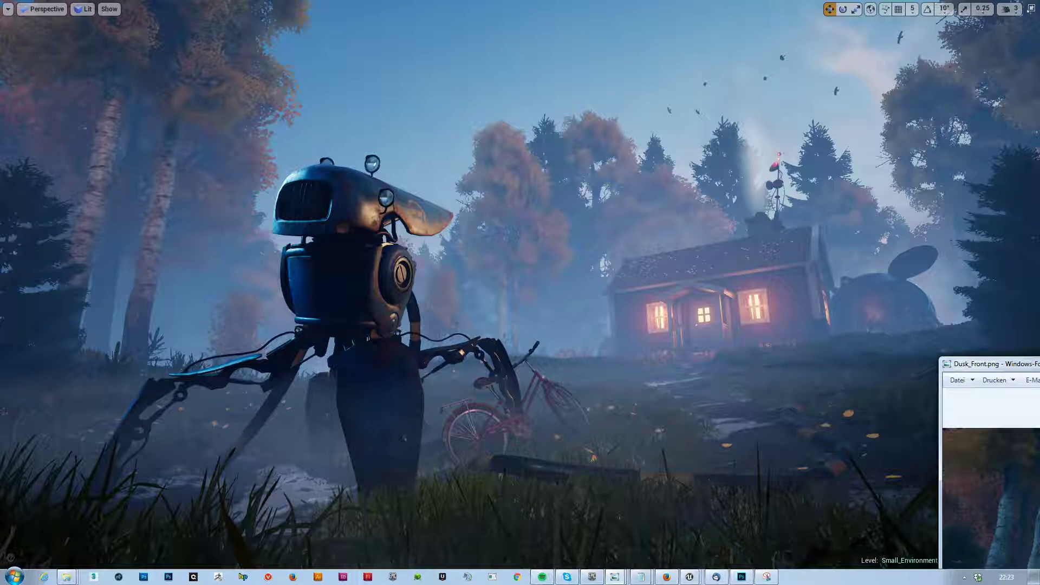
left_click_drag(1039, 364, 1039, 288)
left_click_drag(1039, 246, 716, 49)
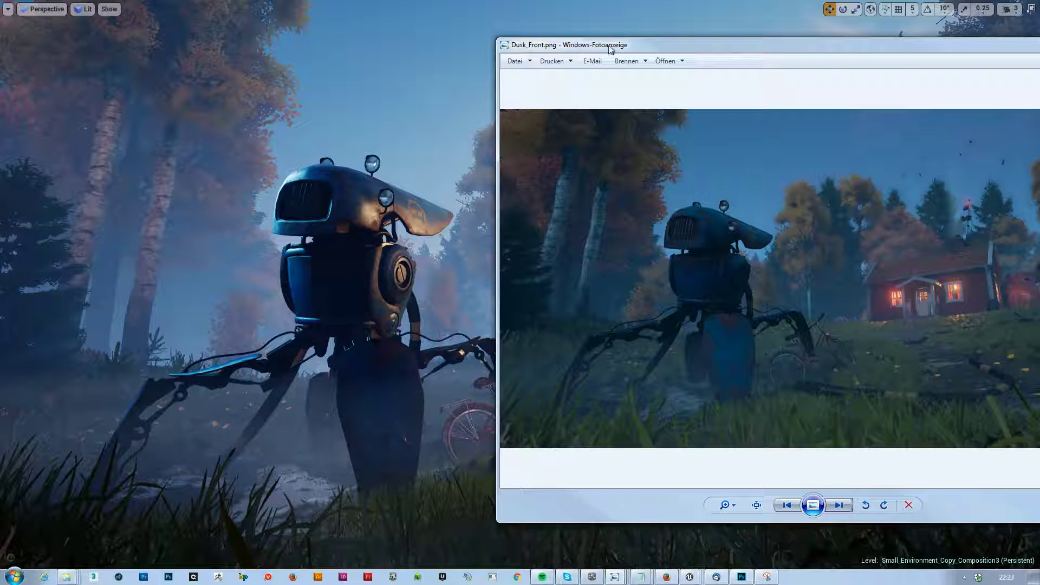
left_click_drag(661, 48, 377, 40)
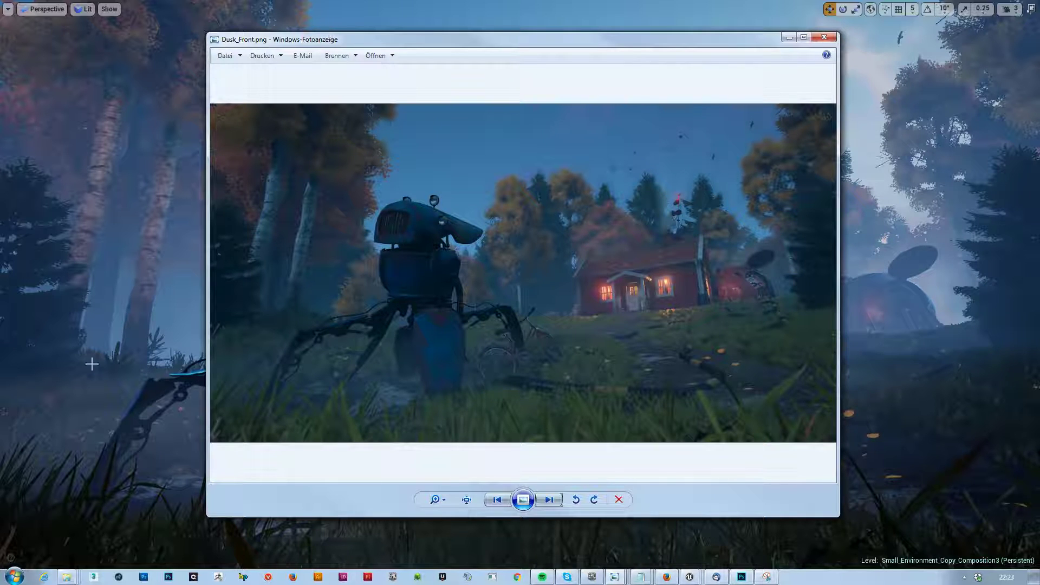
left_click(789, 37)
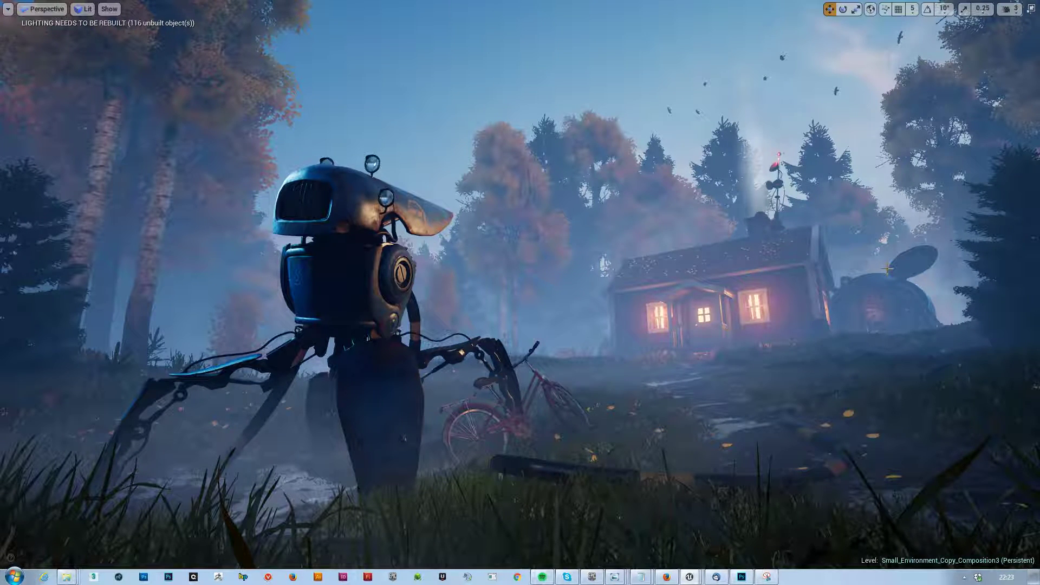
mouse_move(615, 578)
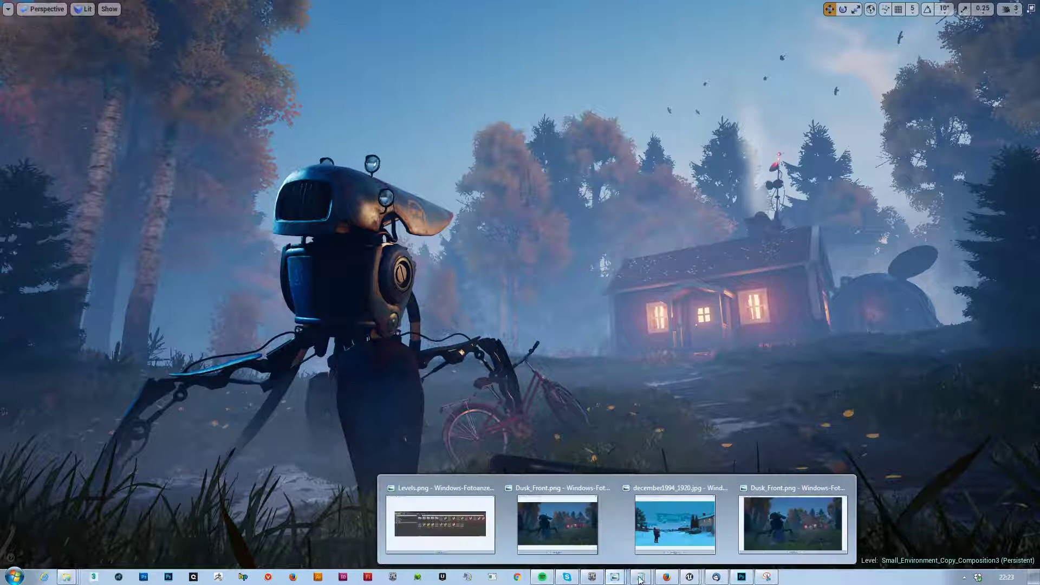
left_click(705, 533)
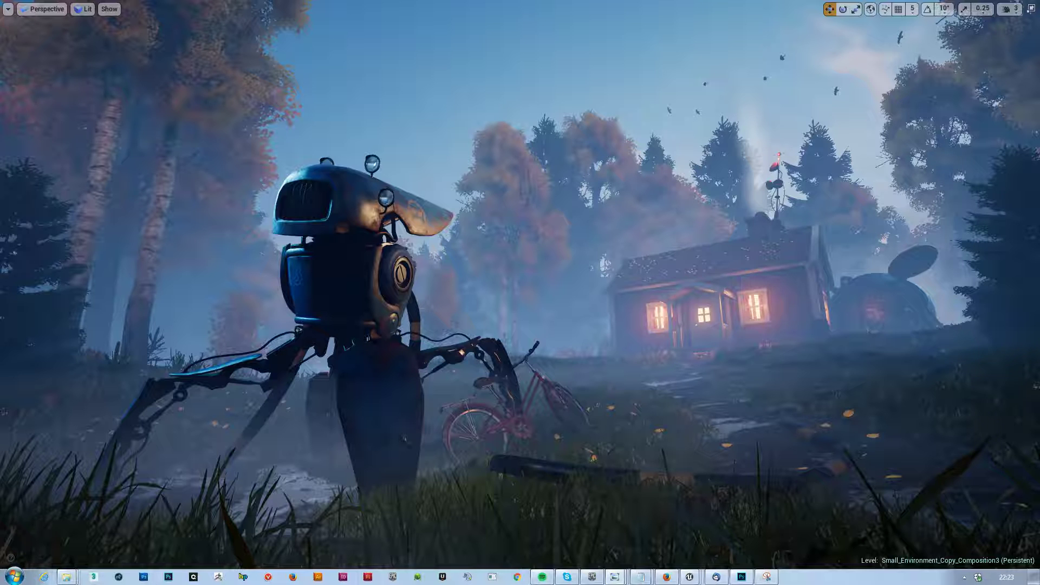
- Bring the reference picture window over the viewport, browse the next three dusk and snow paintings, and move the window back off this screen
left_click_drag(1039, 43, 608, 38)
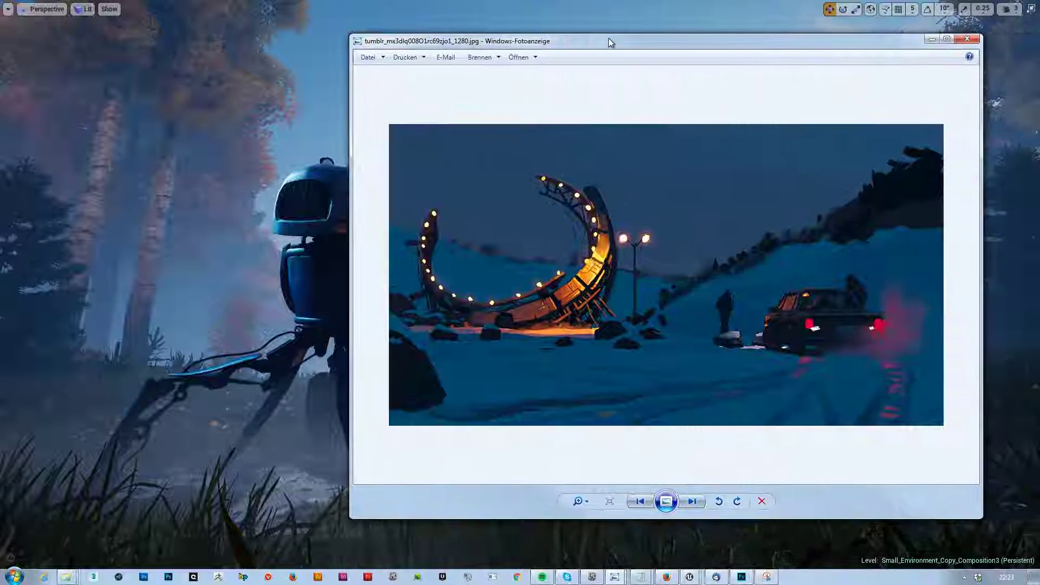
left_click(693, 500)
left_click(693, 501)
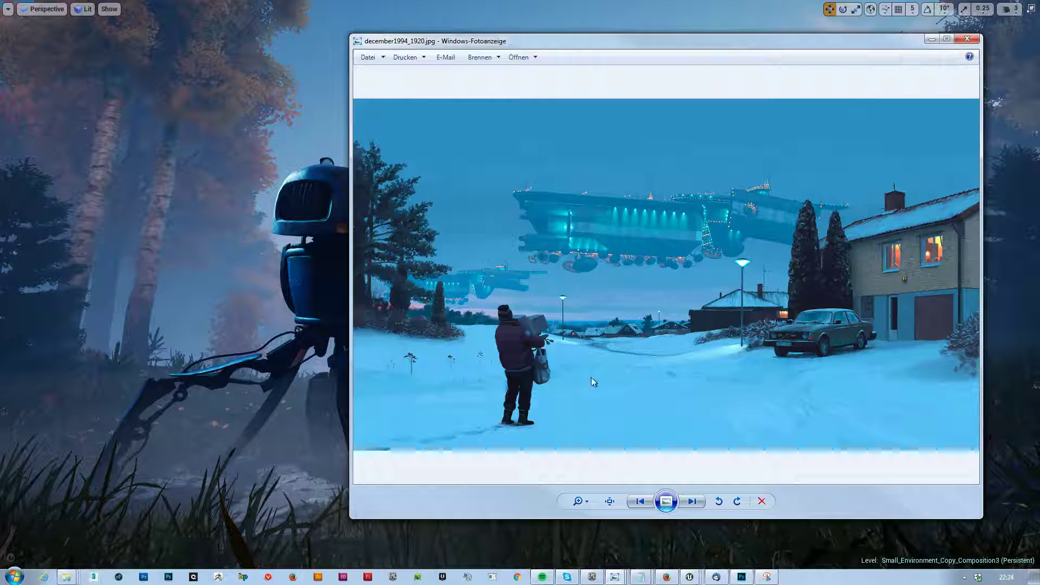
left_click(691, 501)
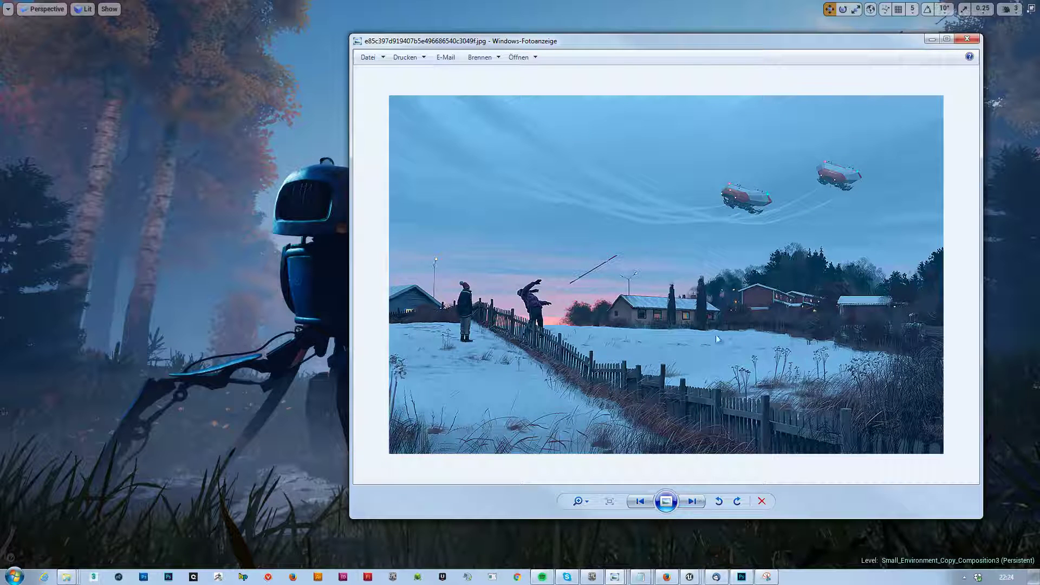
left_click_drag(611, 40, 1039, 46)
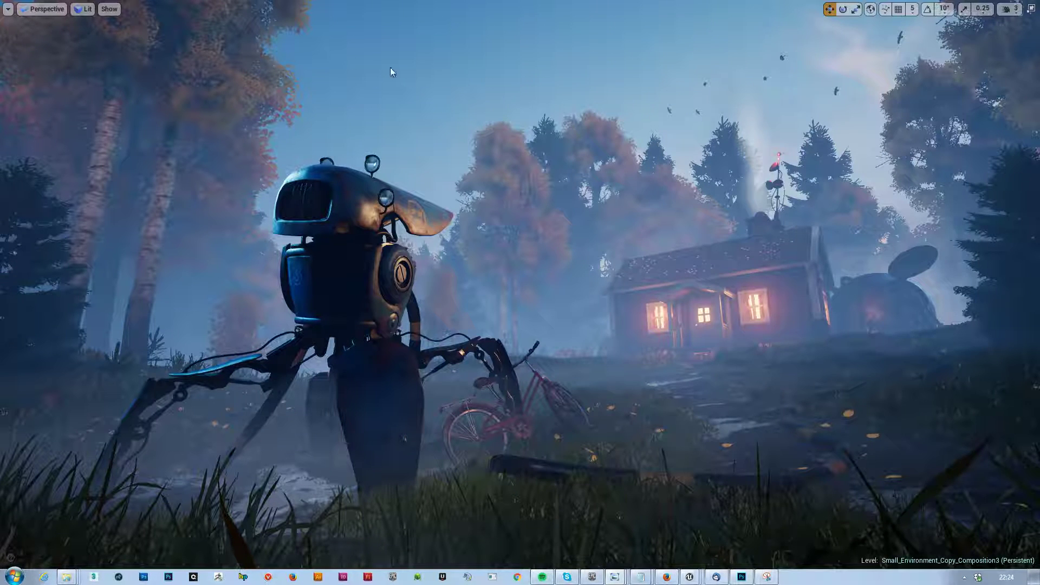
- Examine the scene in the Base Color buffer visualization and return the viewport to the Lit view mode
left_click(83, 9)
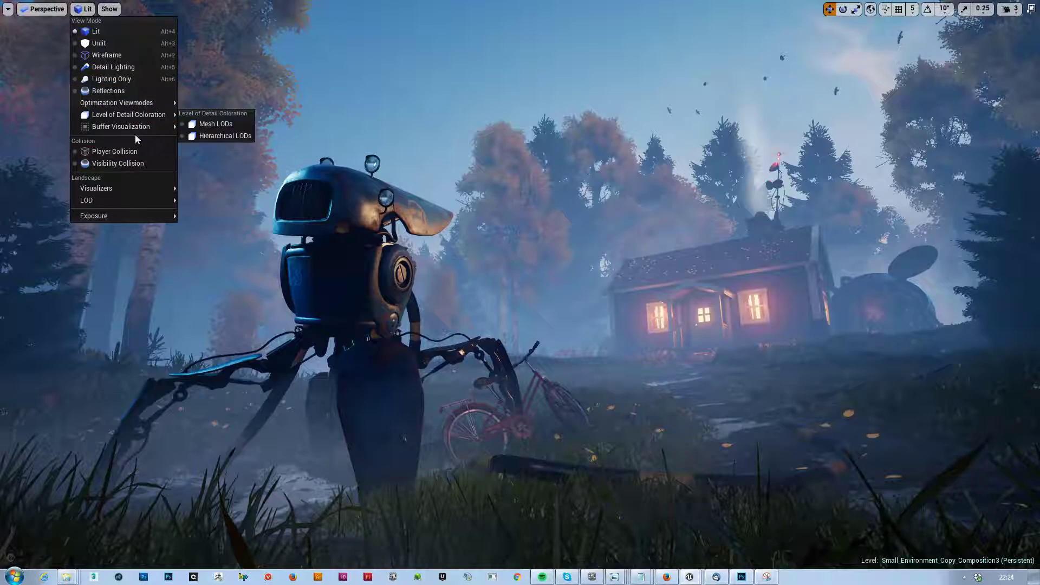
mouse_move(138, 128)
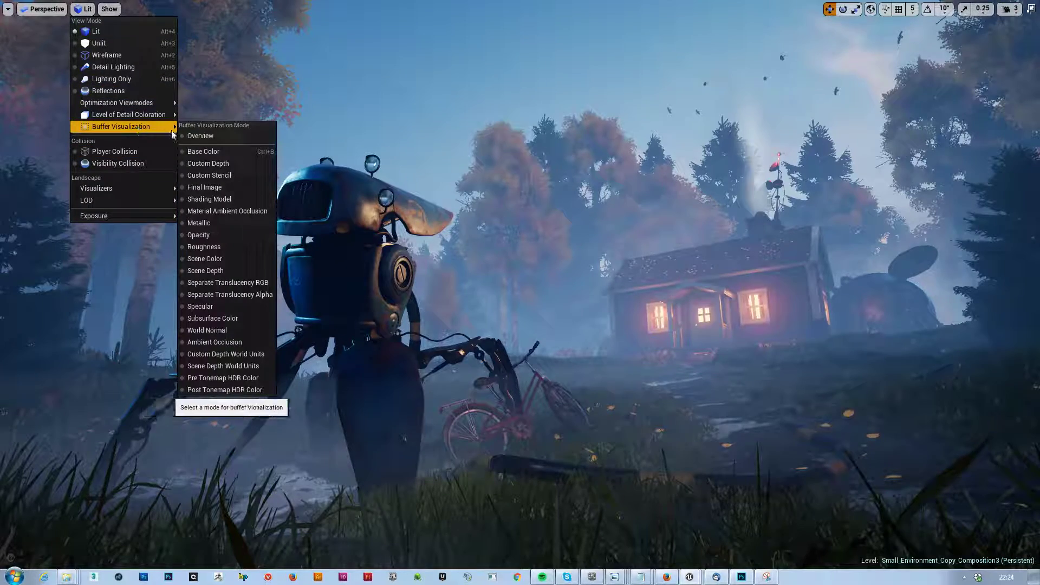
left_click(208, 151)
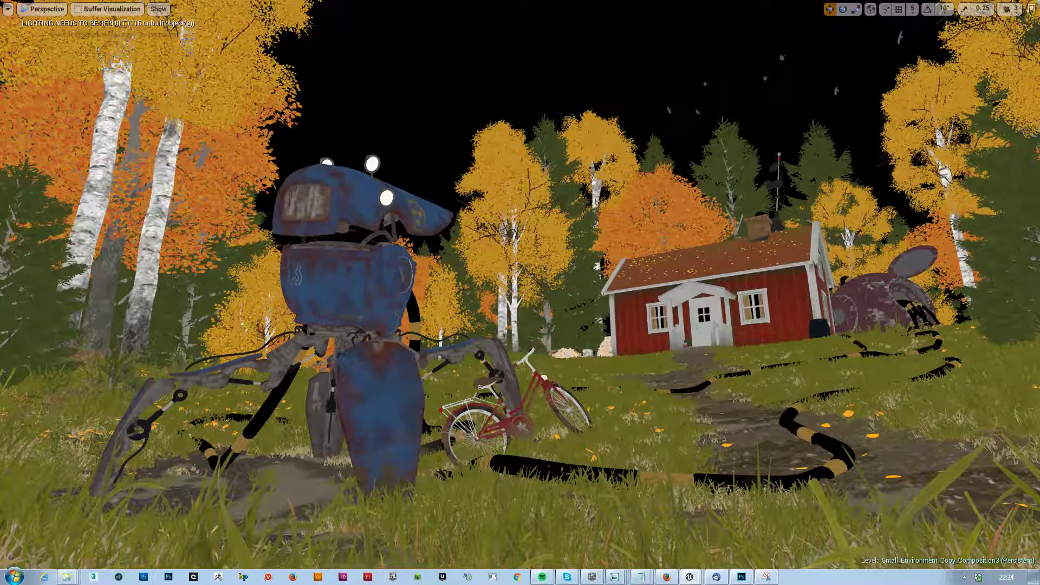
left_click(106, 9)
left_click(95, 30)
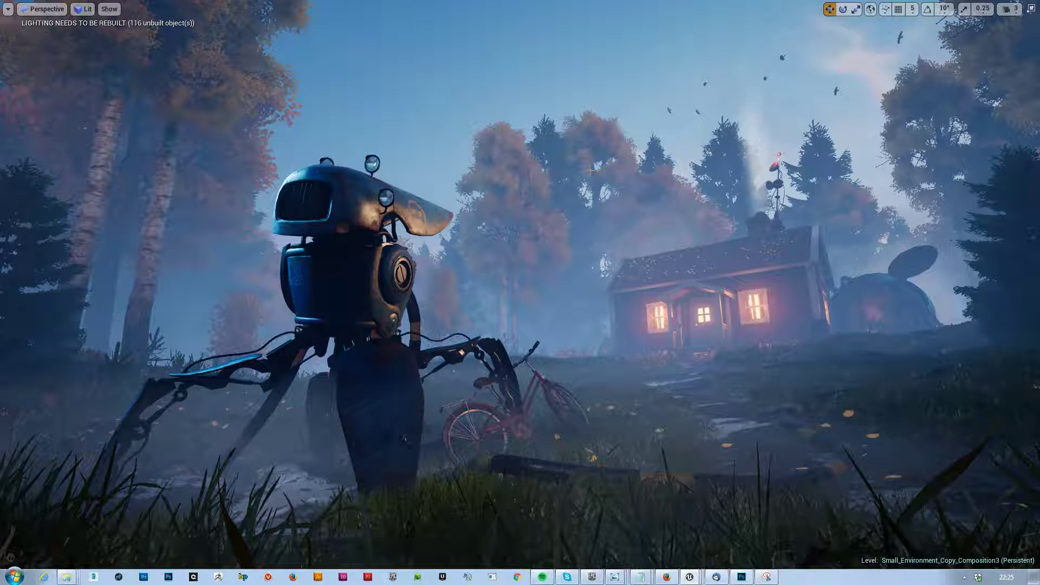
- Leave the full-screen viewport for the regular editor layout and clear the selection of the spruce tree
left_click(530, 210)
key("F11")
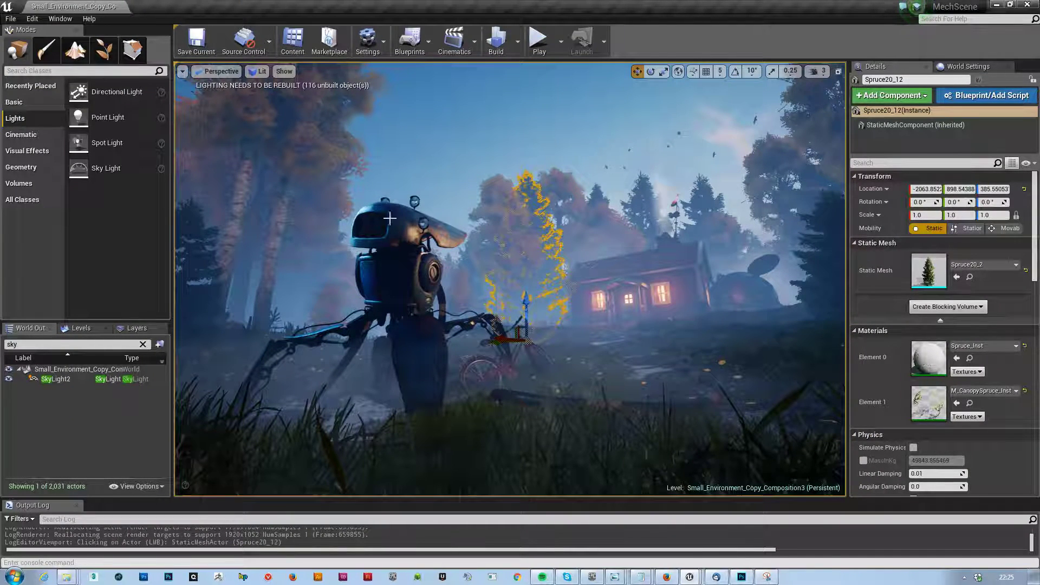
right_click_drag(589, 300, 592, 301)
key("Escape")
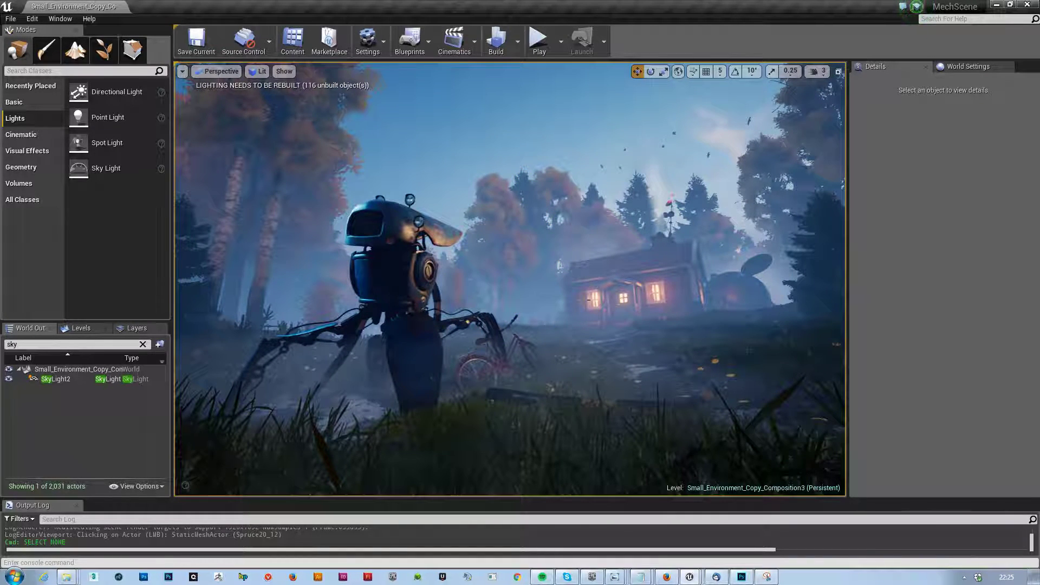